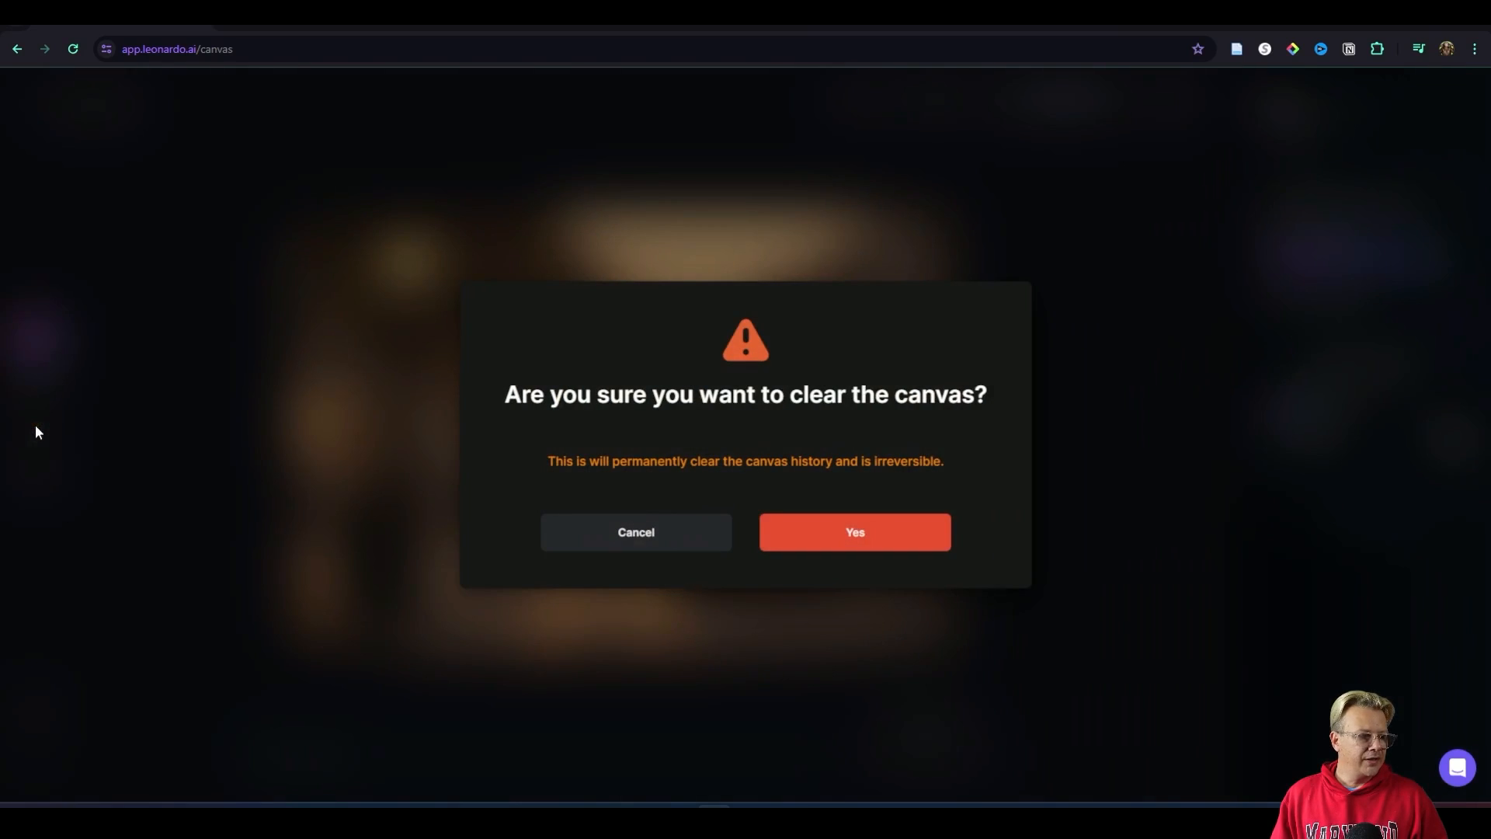
Step: Confirm clearing the canvas permanently and look at the image upload option
click(855, 537)
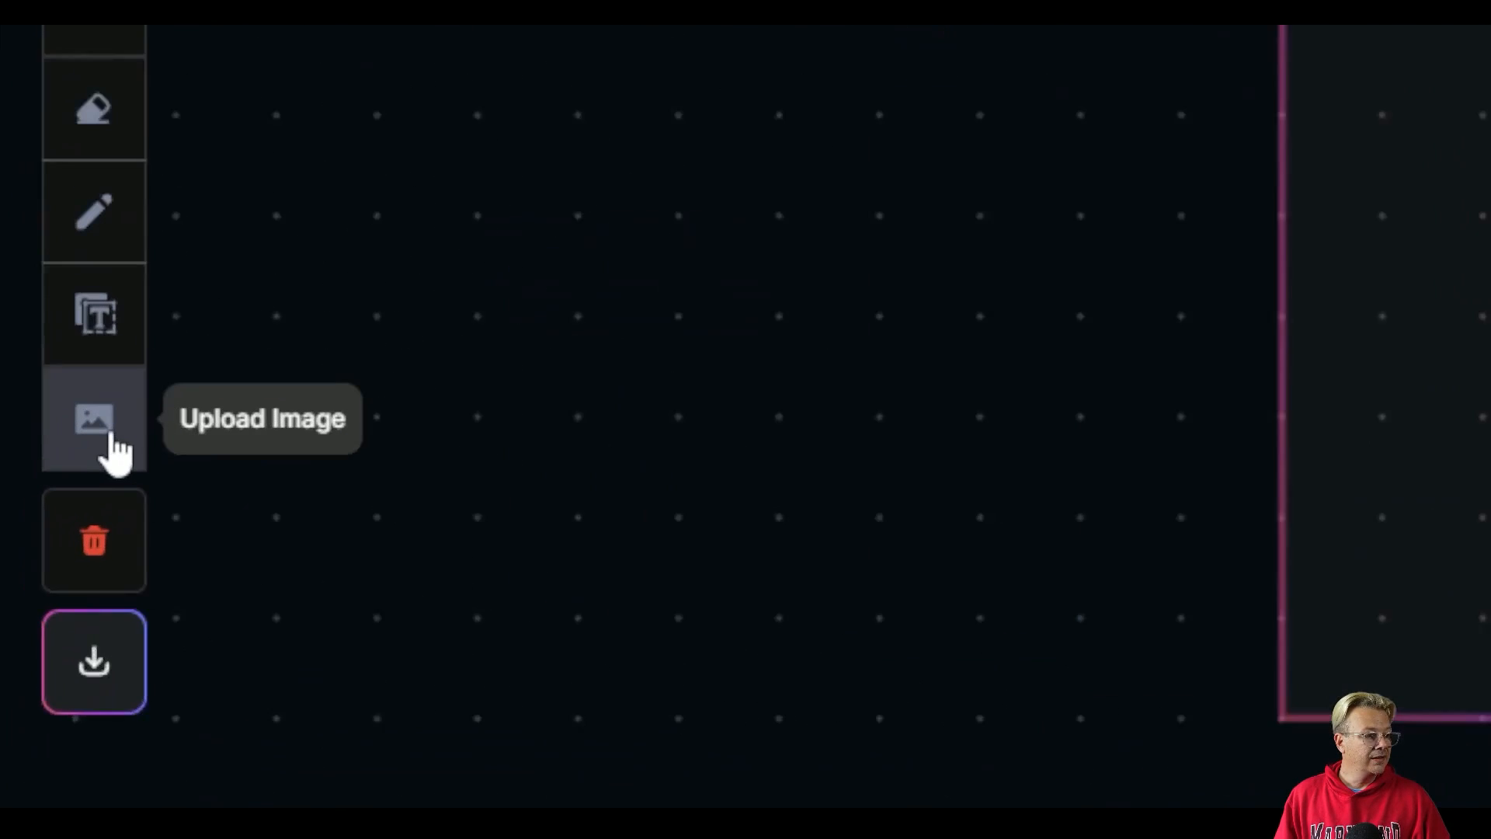
click(115, 451)
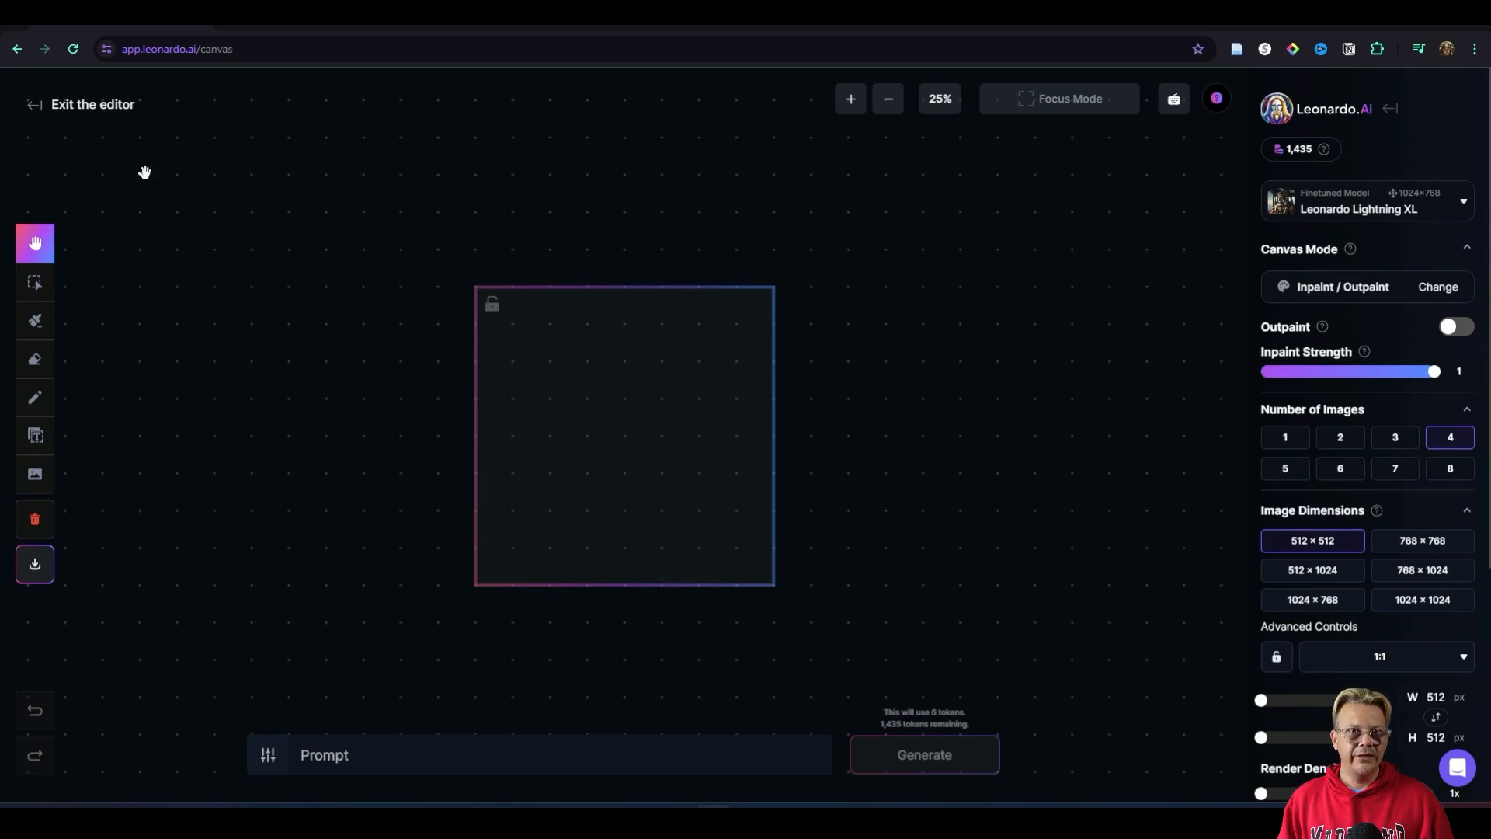
Step: Leave the editor and open the penguin hot dog stand image from the personal feed for editing in the canvas
click(69, 112)
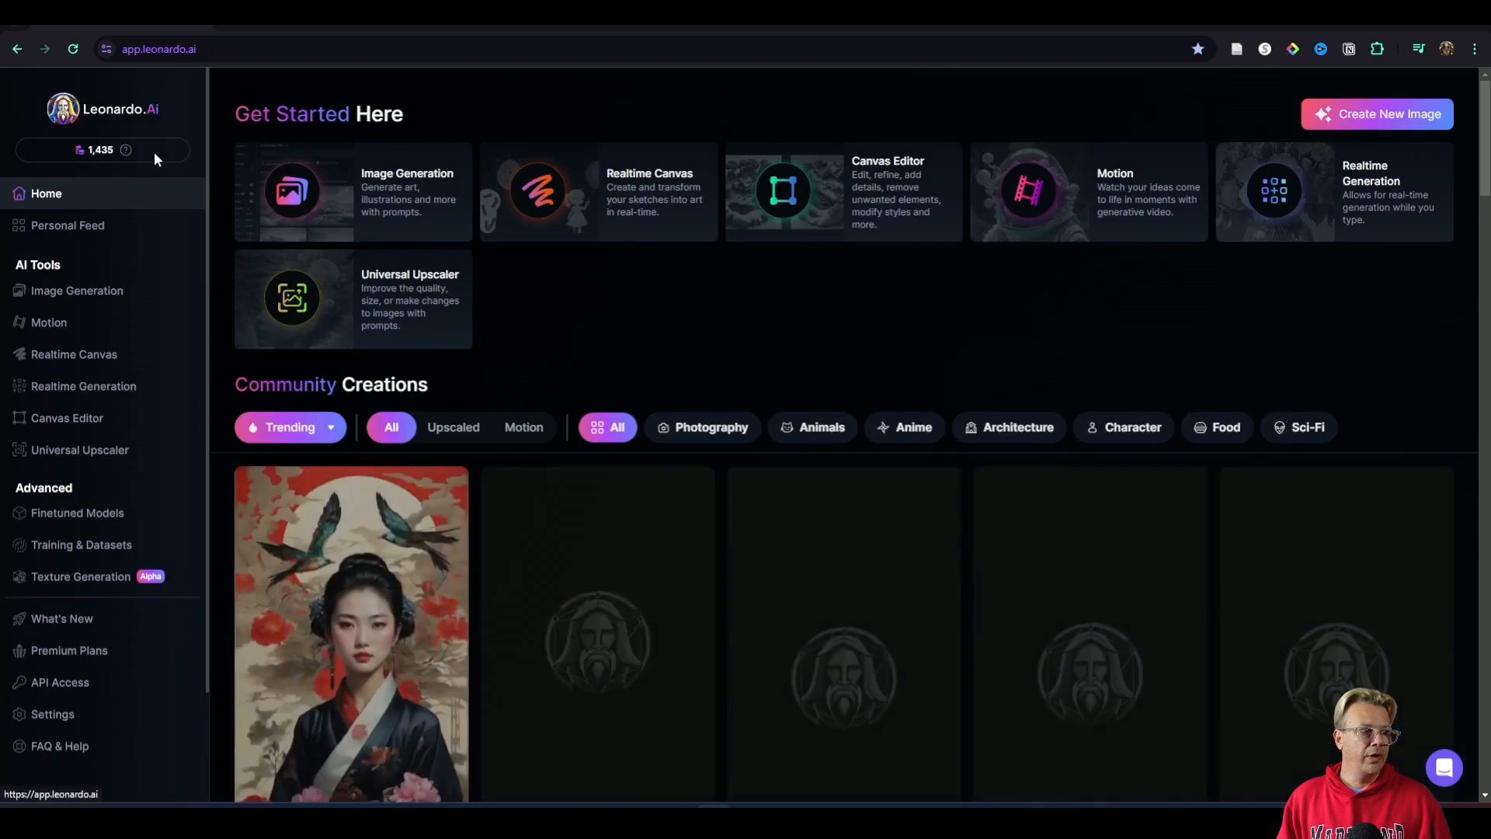
click(92, 289)
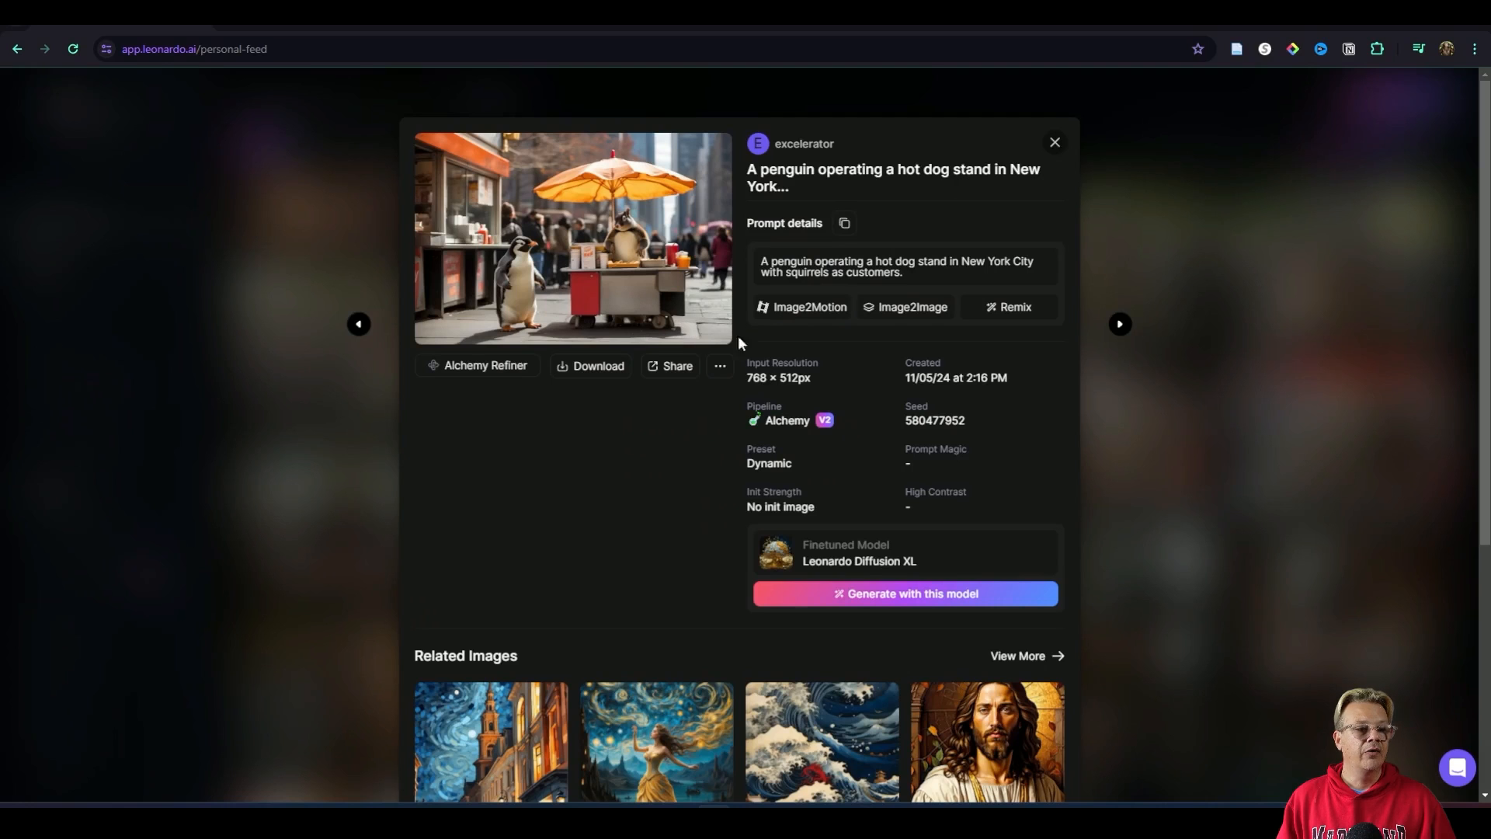
click(720, 368)
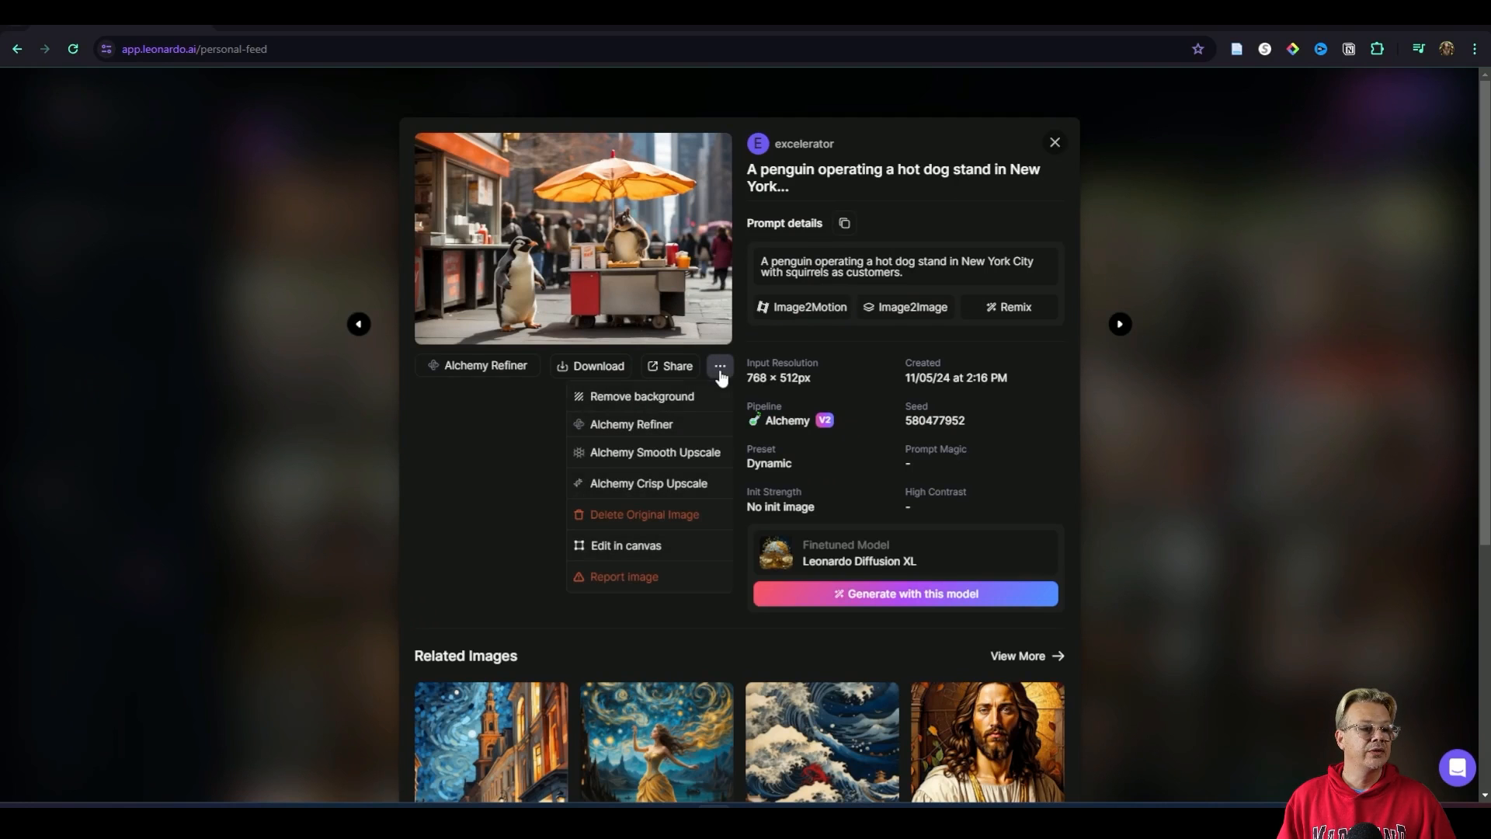
click(720, 371)
click(757, 439)
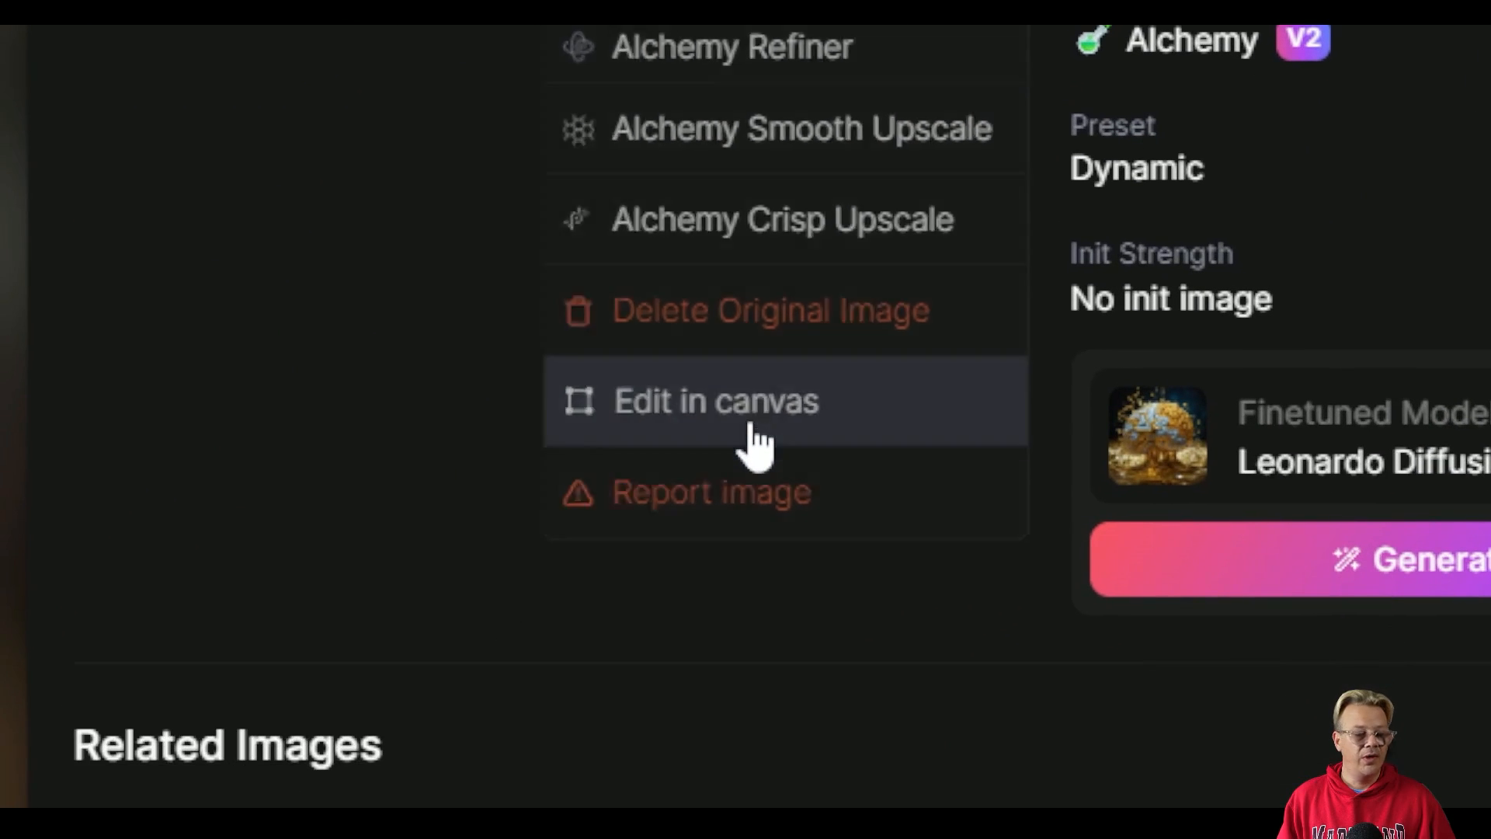
click(753, 443)
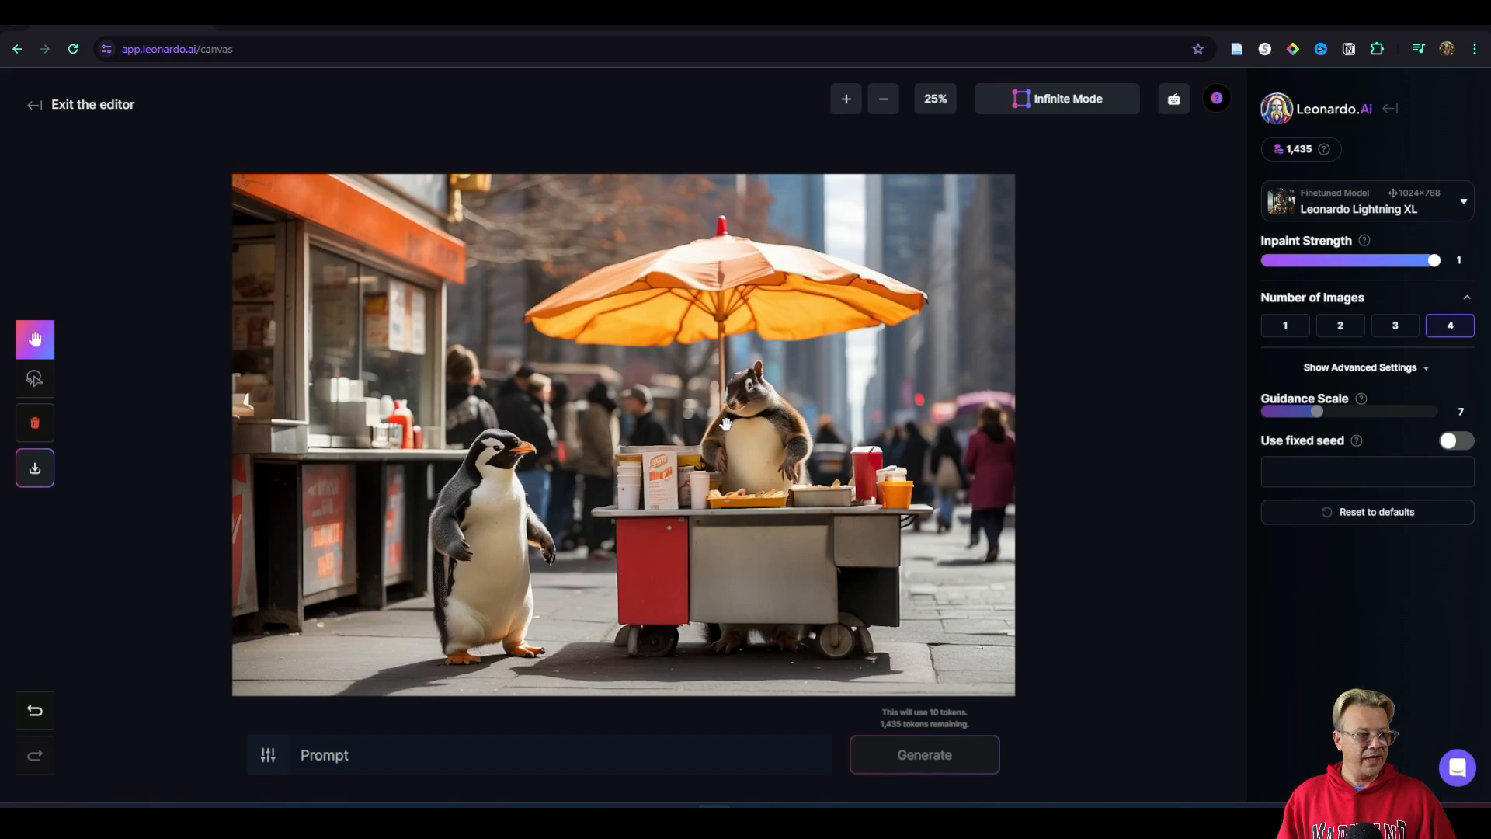
Step: Switch the canvas to Infinite Mode and move the generation frame over the squirrel behind the hot dog cart
click(1069, 108)
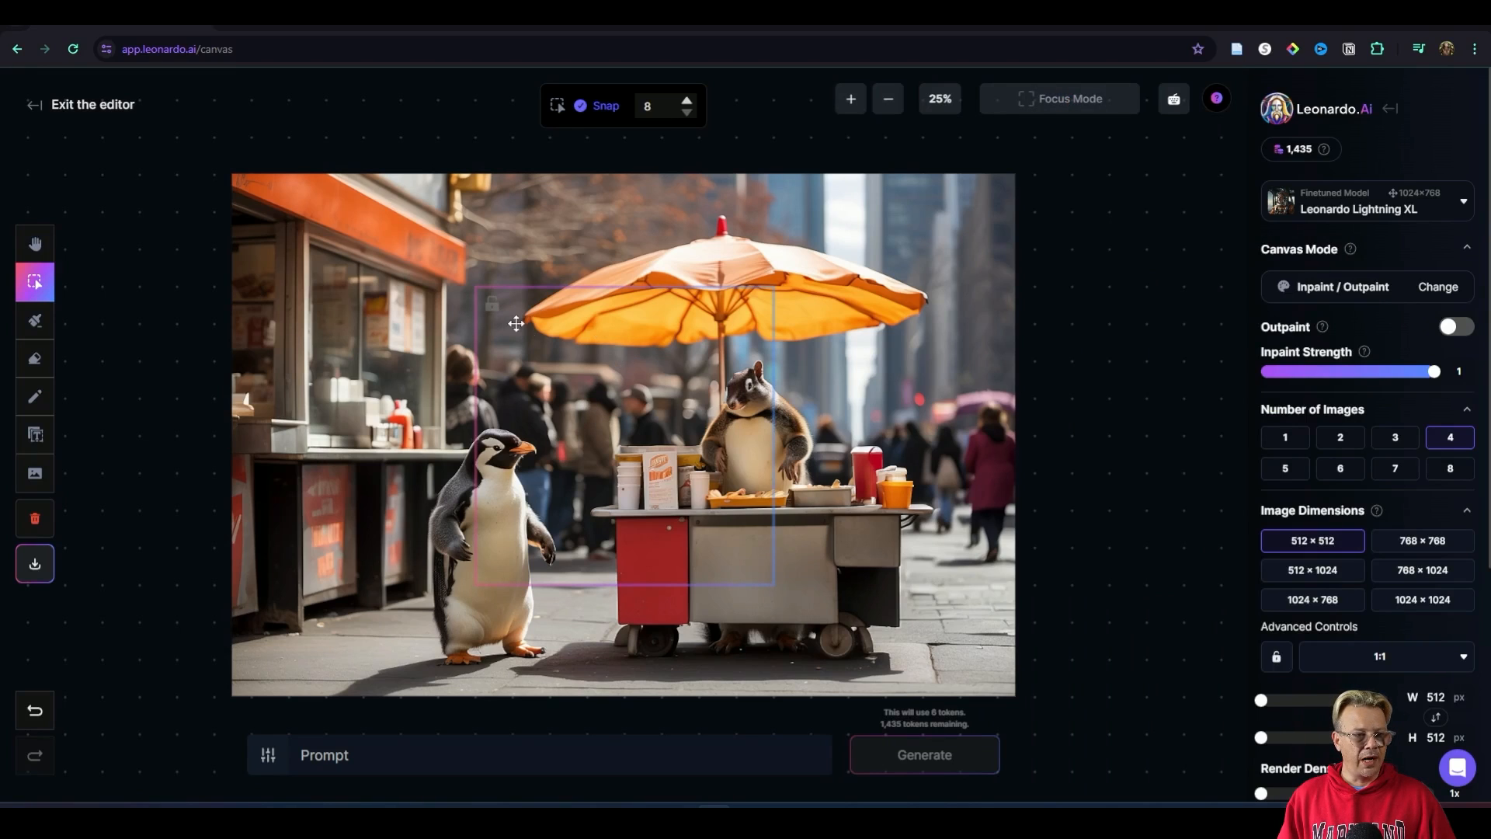
drag(538, 325, 651, 328)
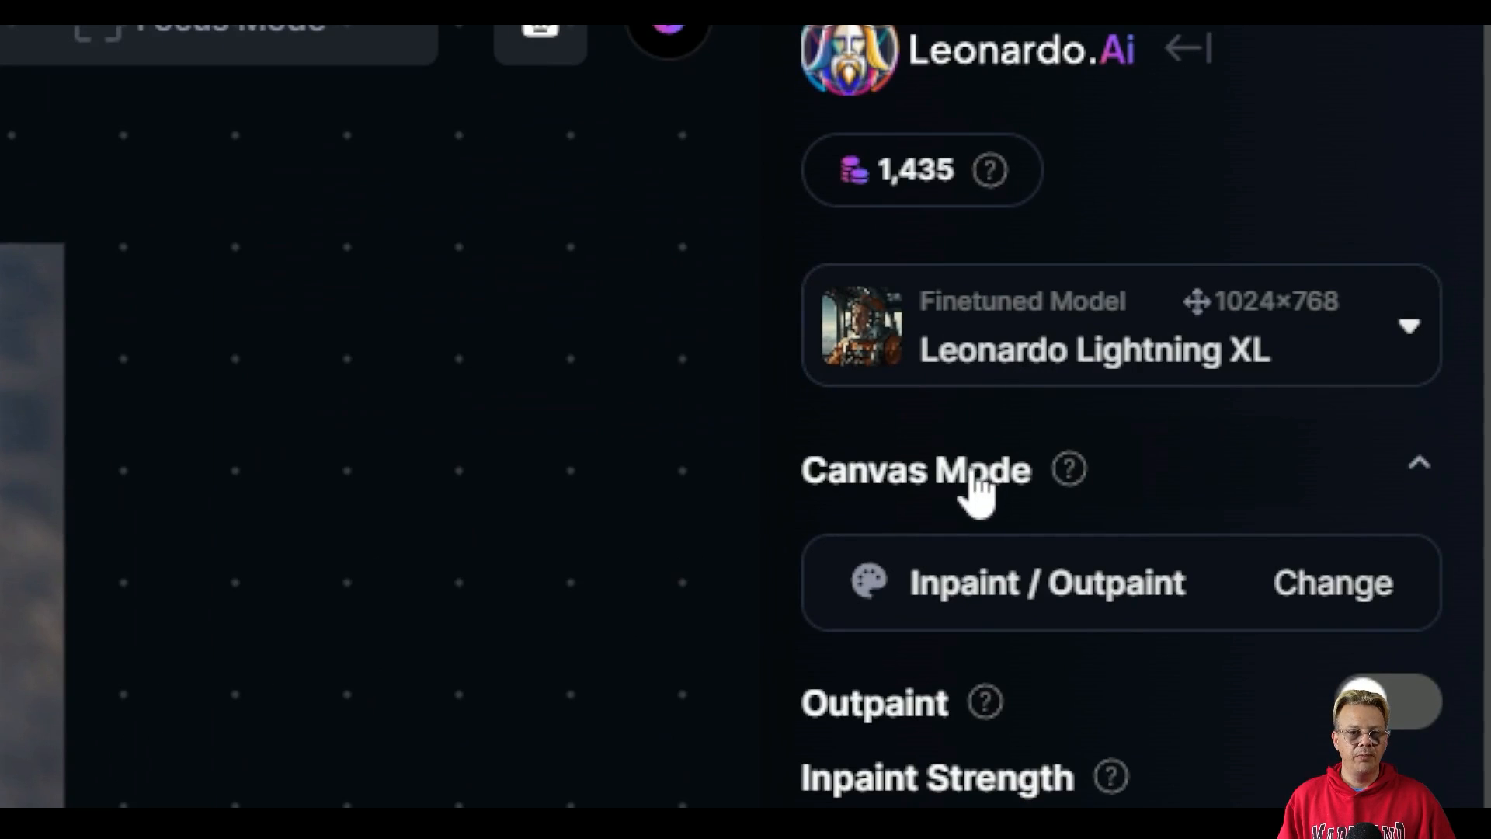
Step: Review the available canvas modes and keep Inpaint / Outpaint
click(1057, 599)
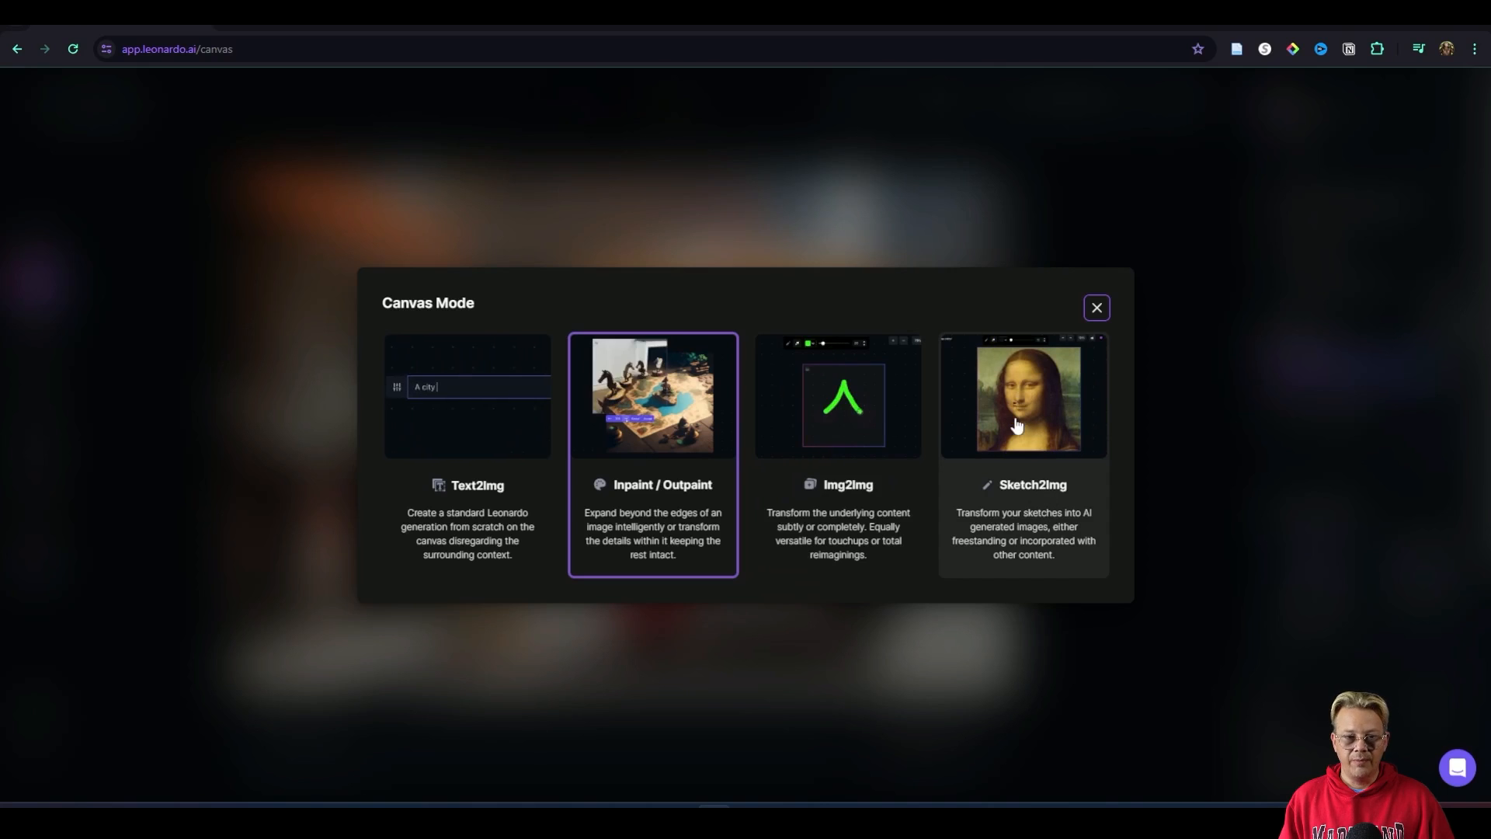
click(1098, 309)
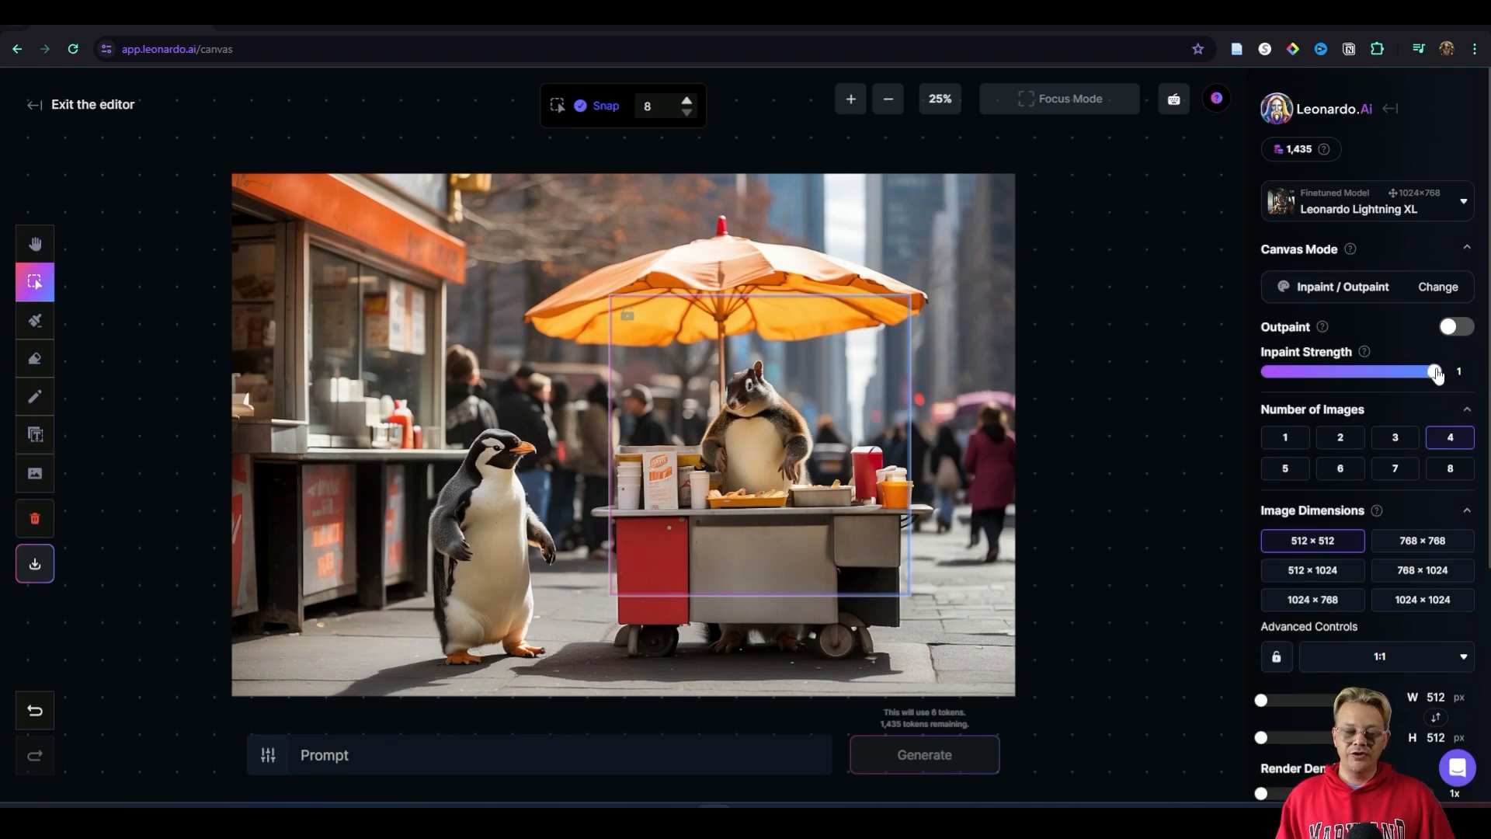
Step: Set the inpaint strength to 0.9
drag(1435, 371, 1392, 370)
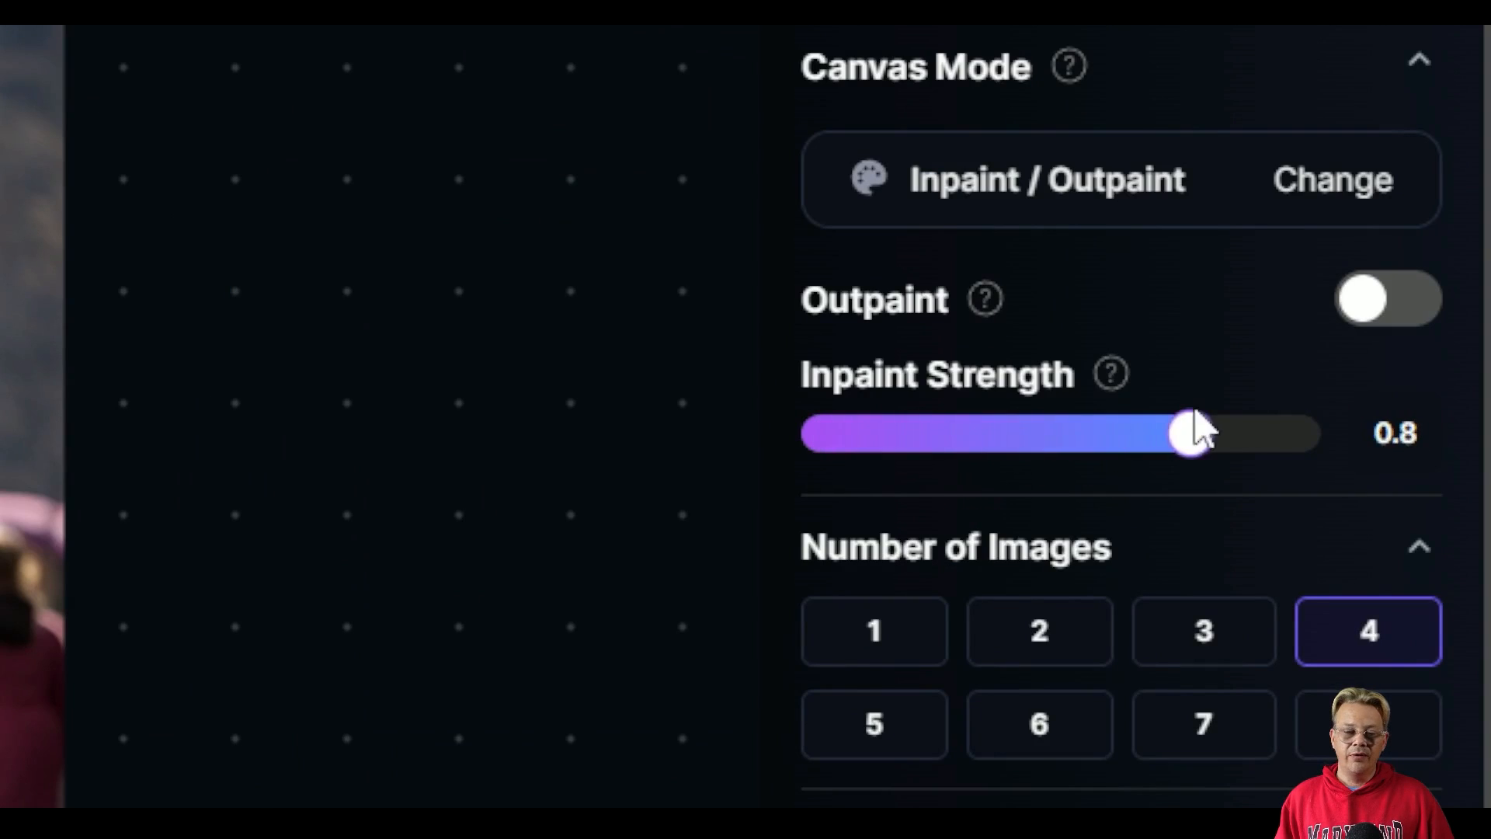
drag(1196, 430, 1424, 452)
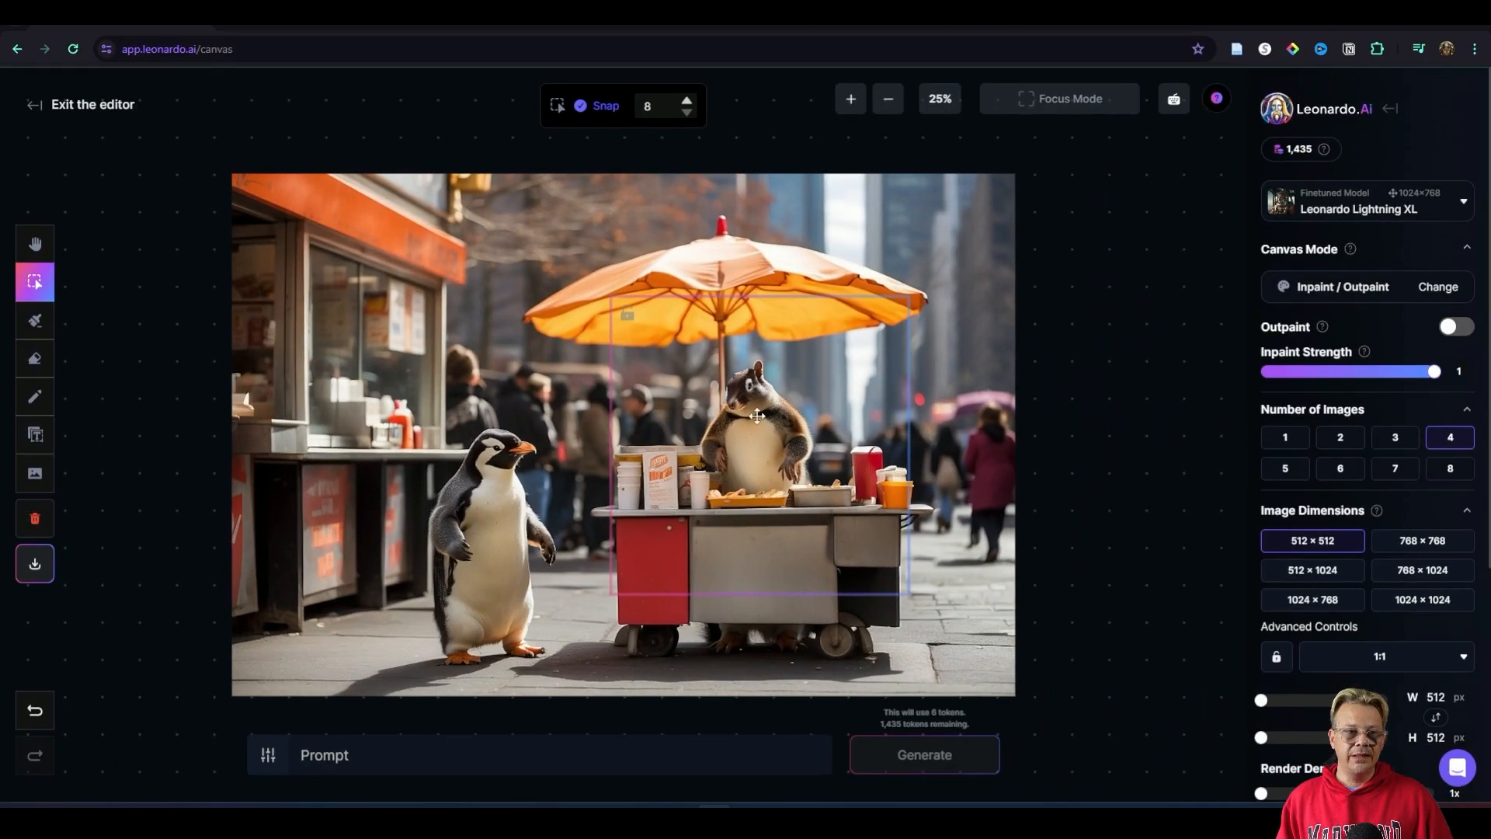
drag(1434, 372, 1414, 375)
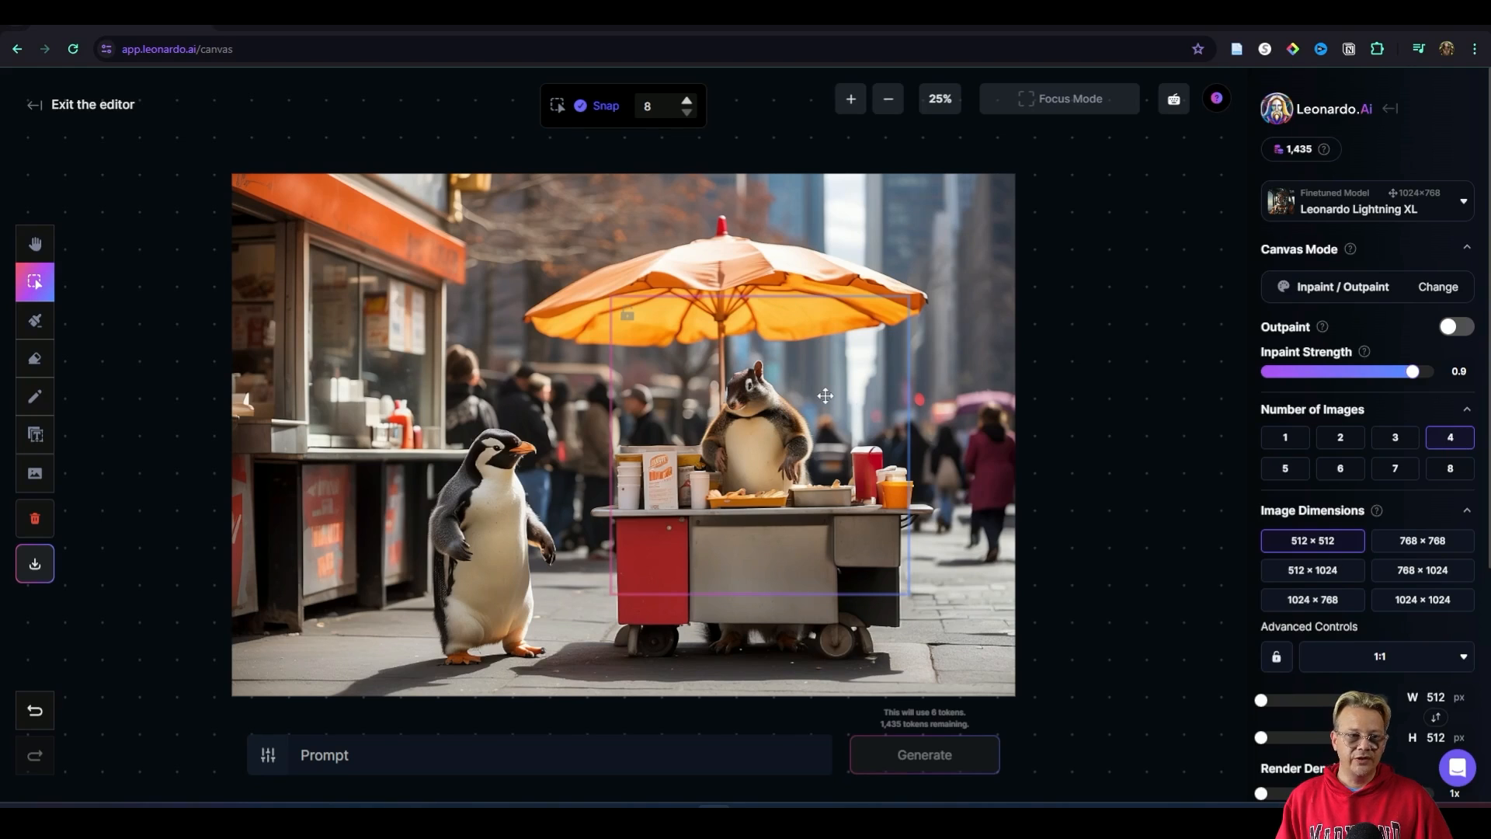
Step: Try the 768 × 768 and 512 × 1024 frame dimensions and return to 512 × 512
click(1428, 544)
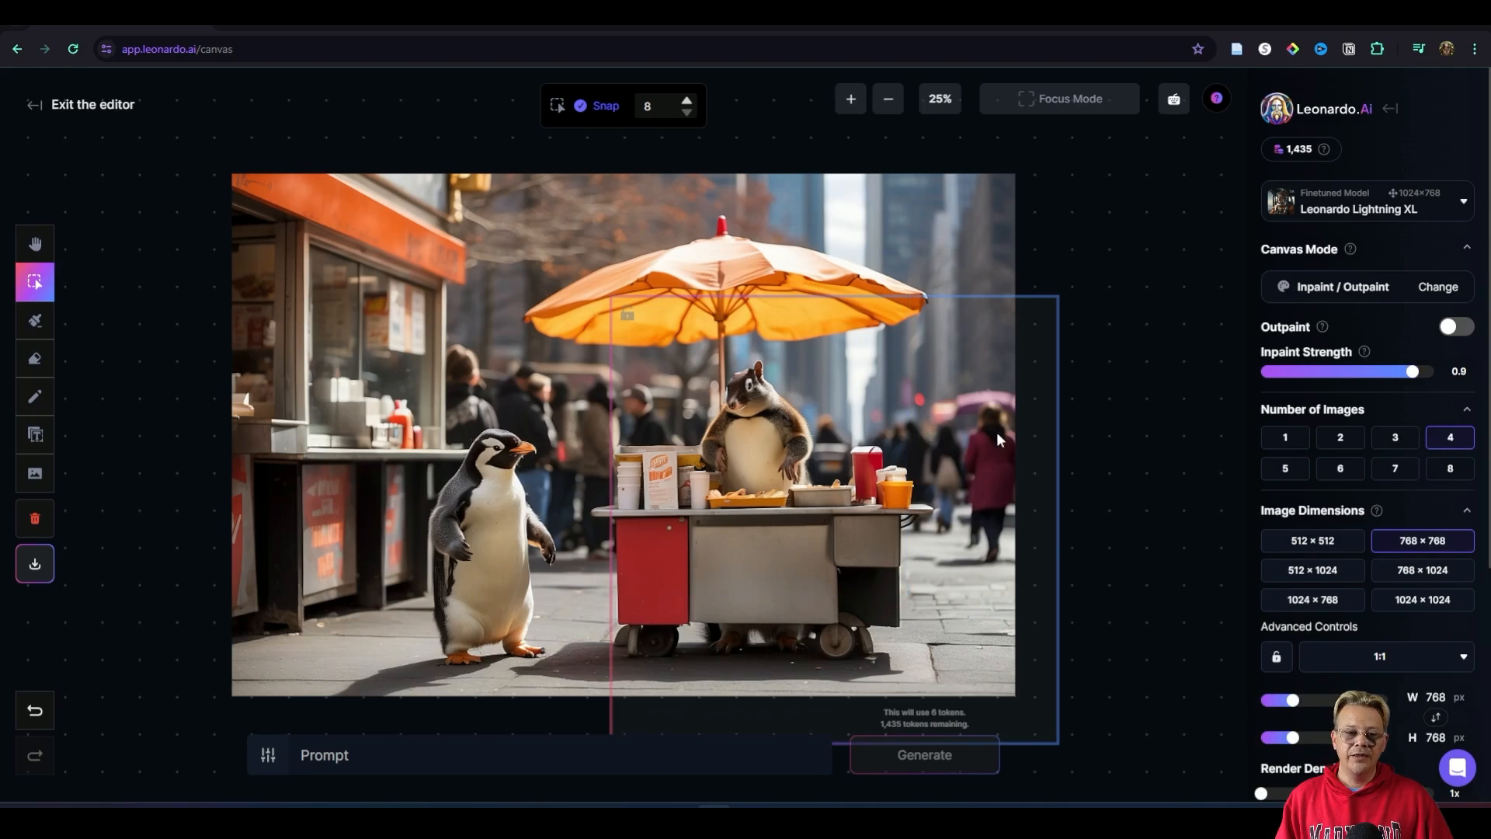
click(1320, 575)
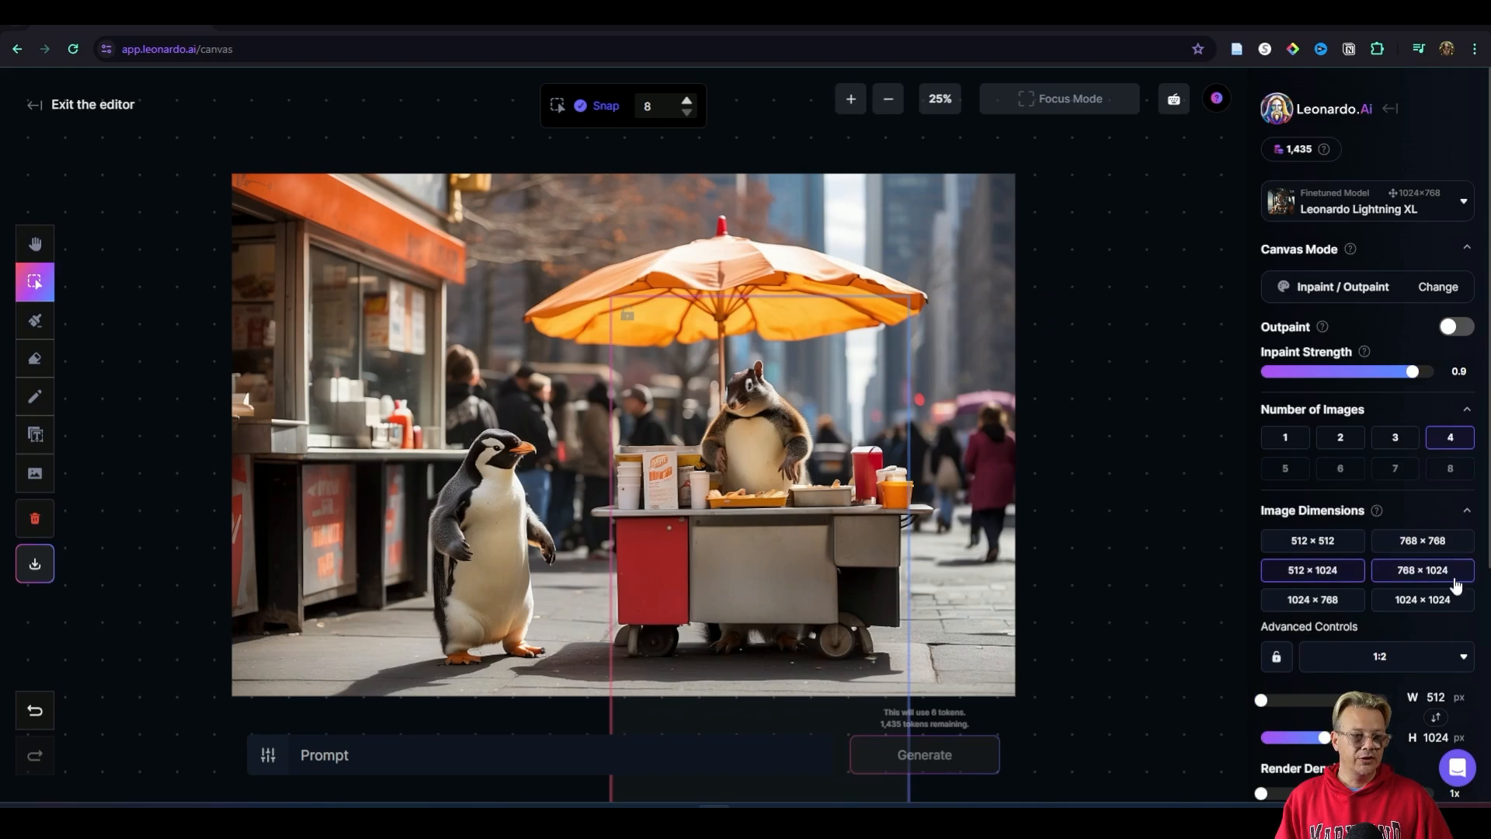
click(1334, 542)
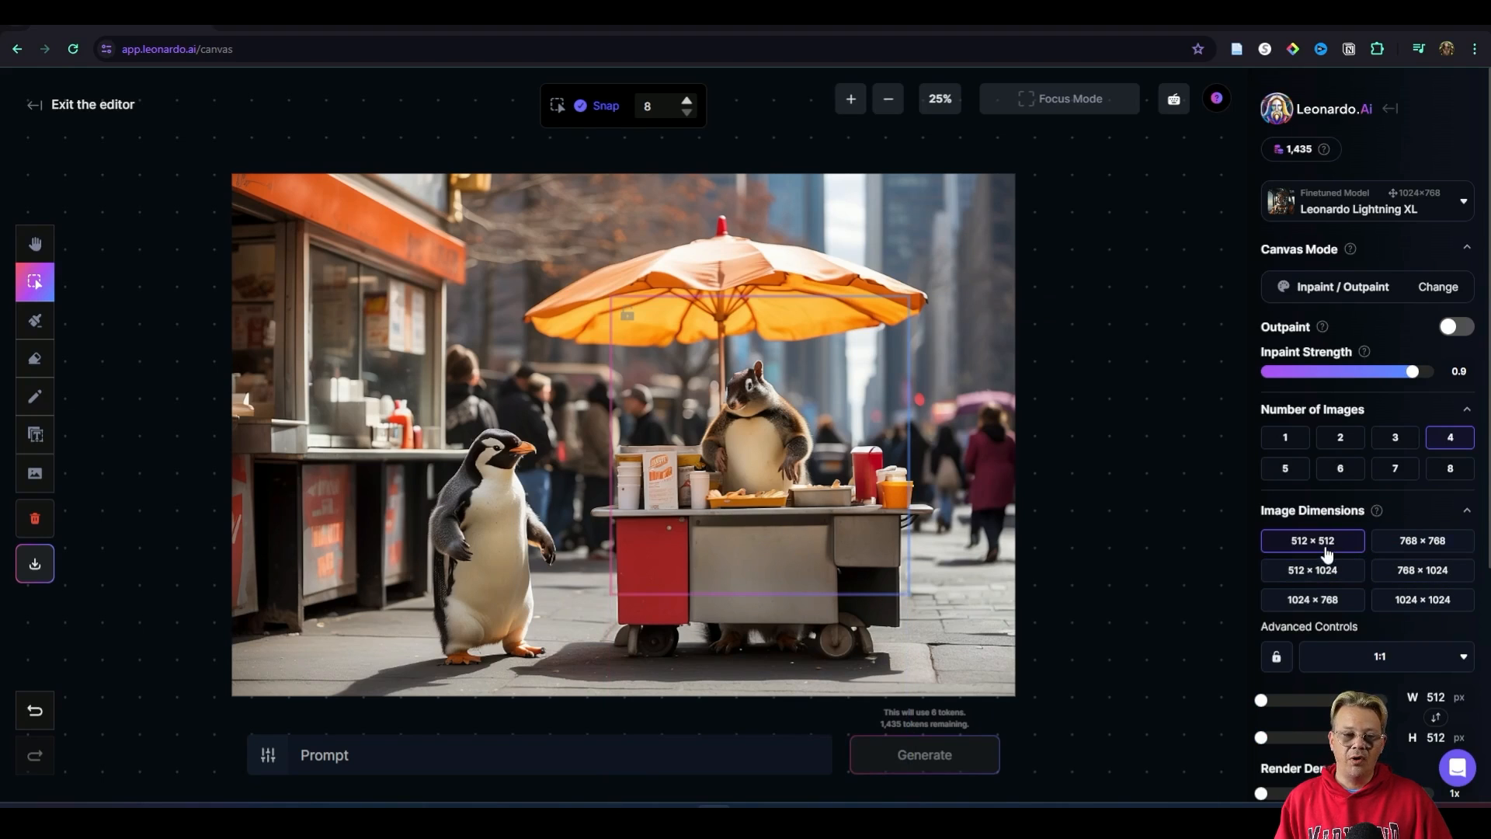
Step: Try the render density at 4x and set it back to 1x
scroll(1326, 554, down, 3)
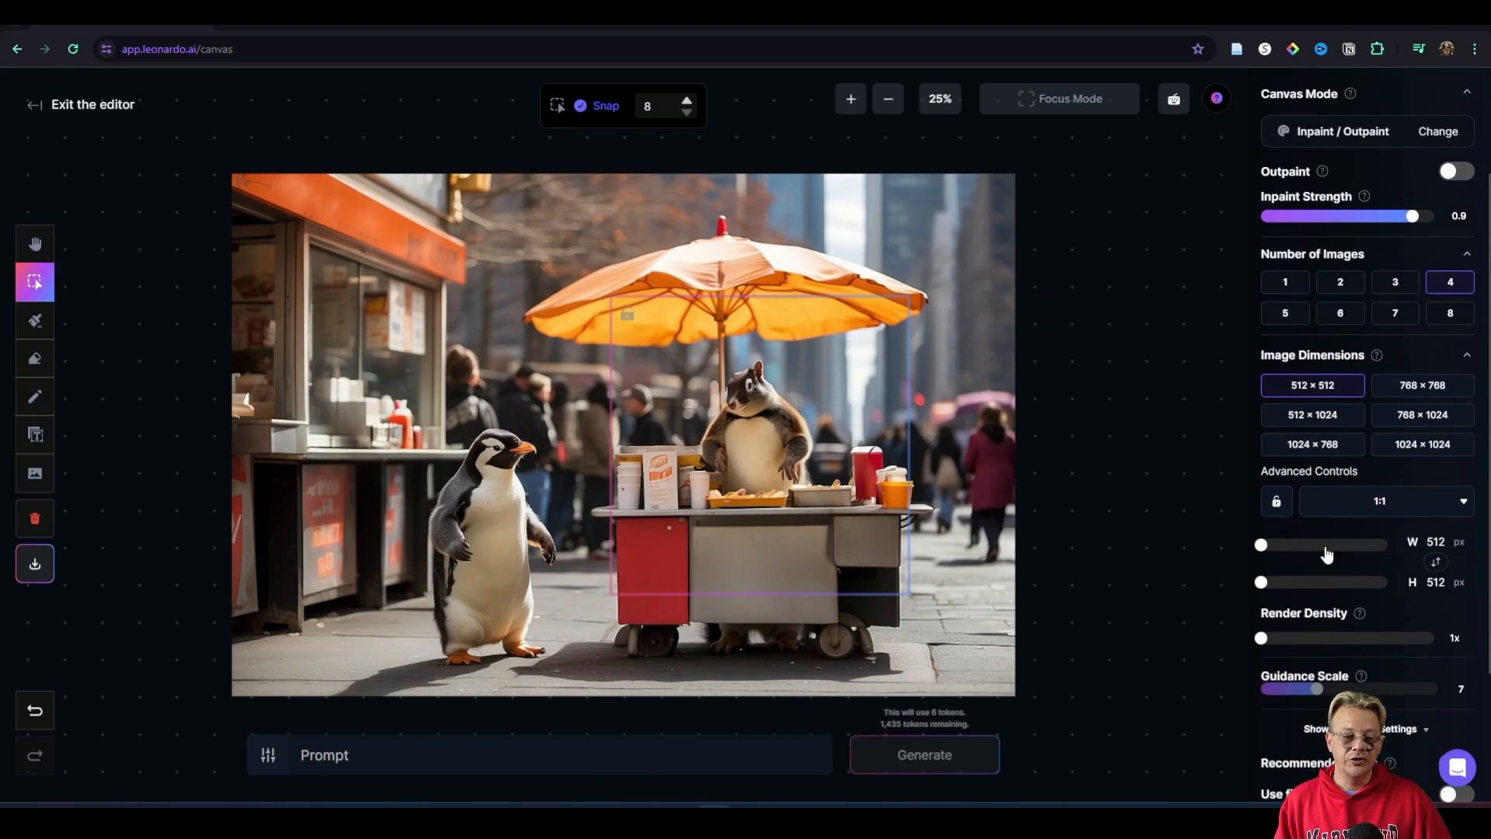
scroll(1336, 535, down, 1)
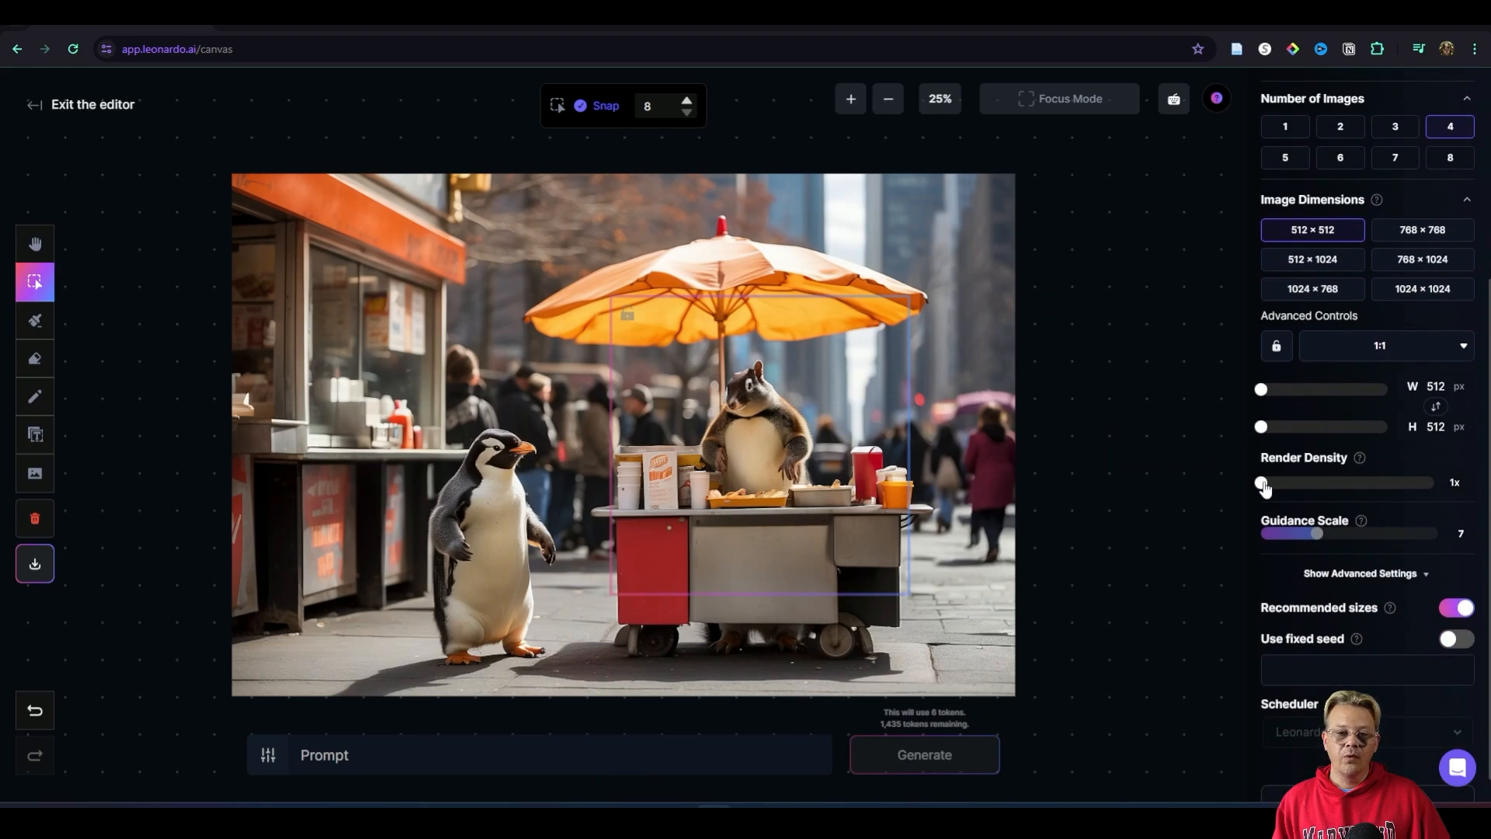
drag(1262, 483, 1334, 485)
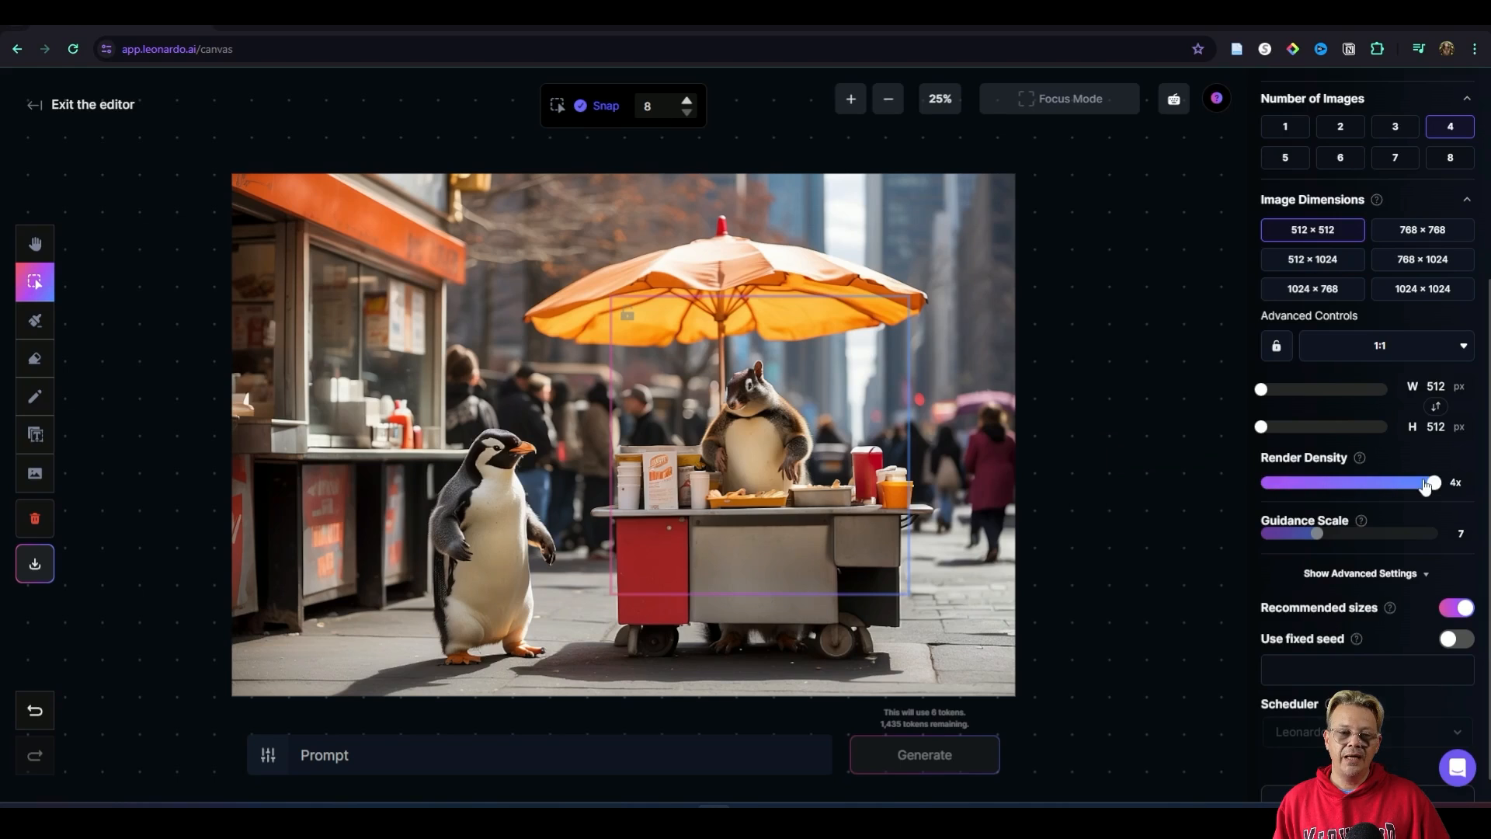
drag(1426, 485, 1263, 485)
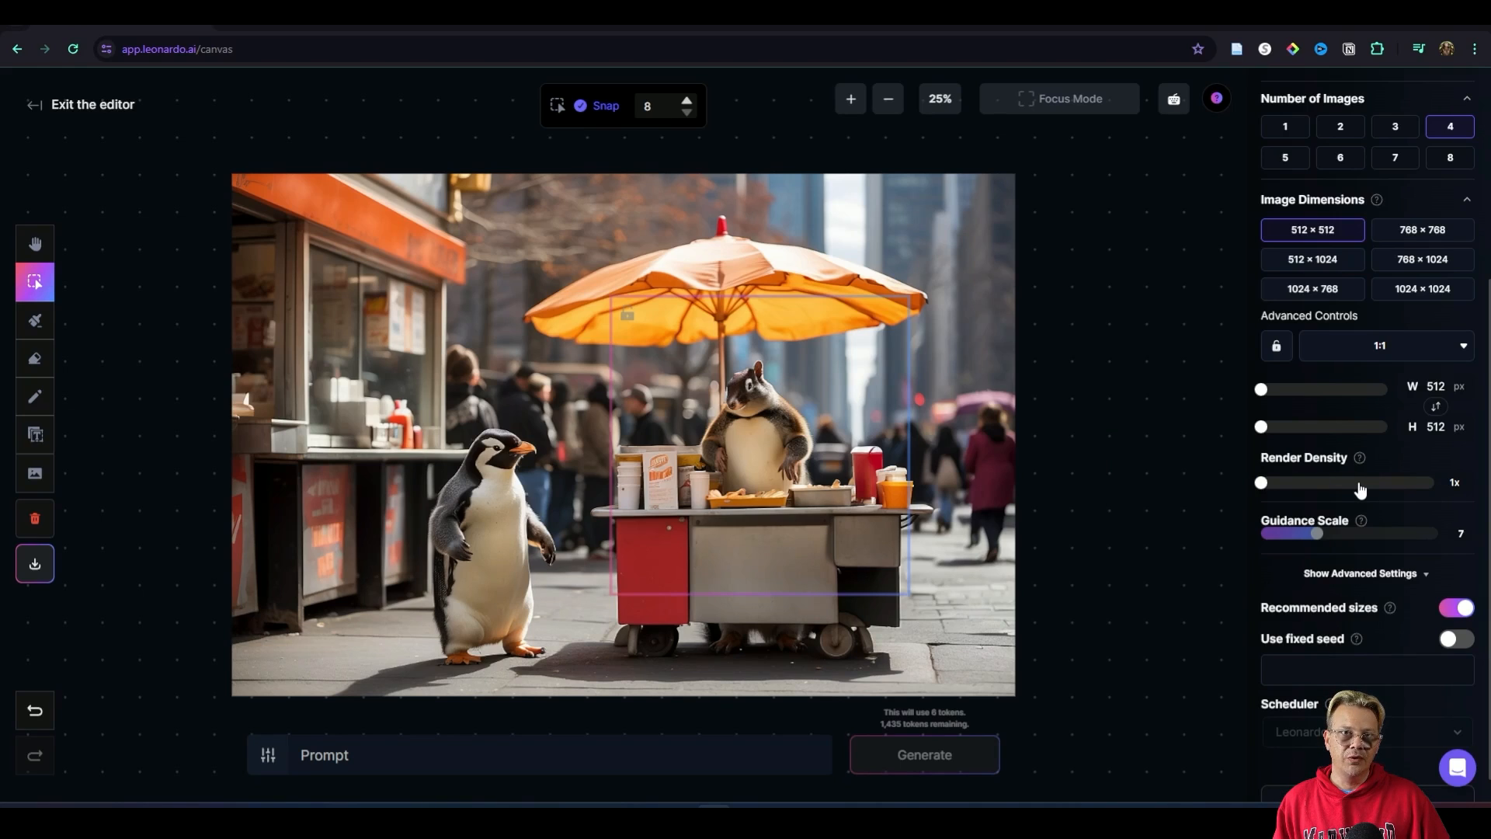
Step: Read the guidance scale information and examine the remaining advanced generation settings
mouse_move(1361, 522)
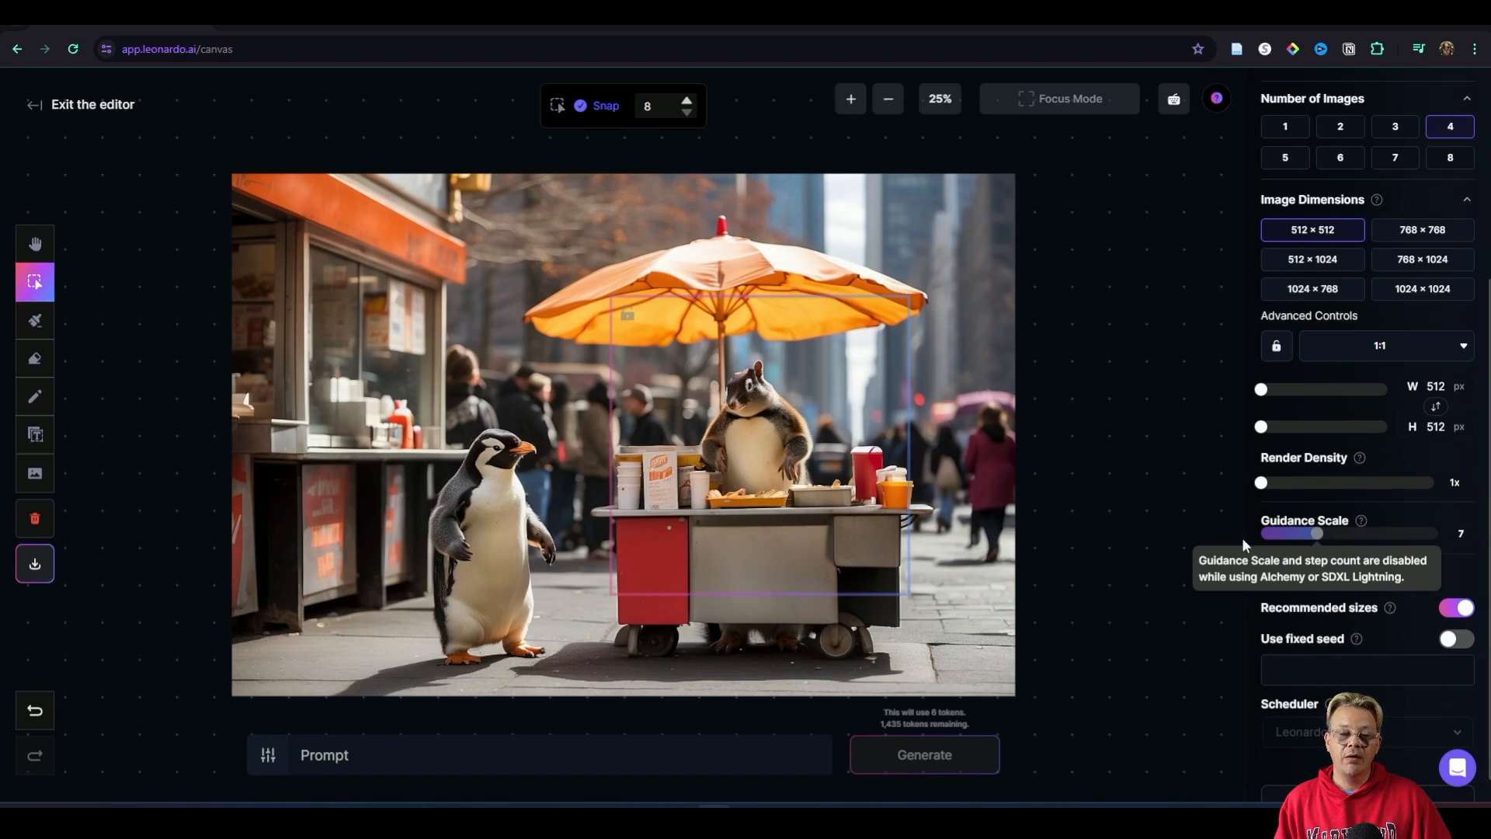
scroll(1236, 538, down, 2)
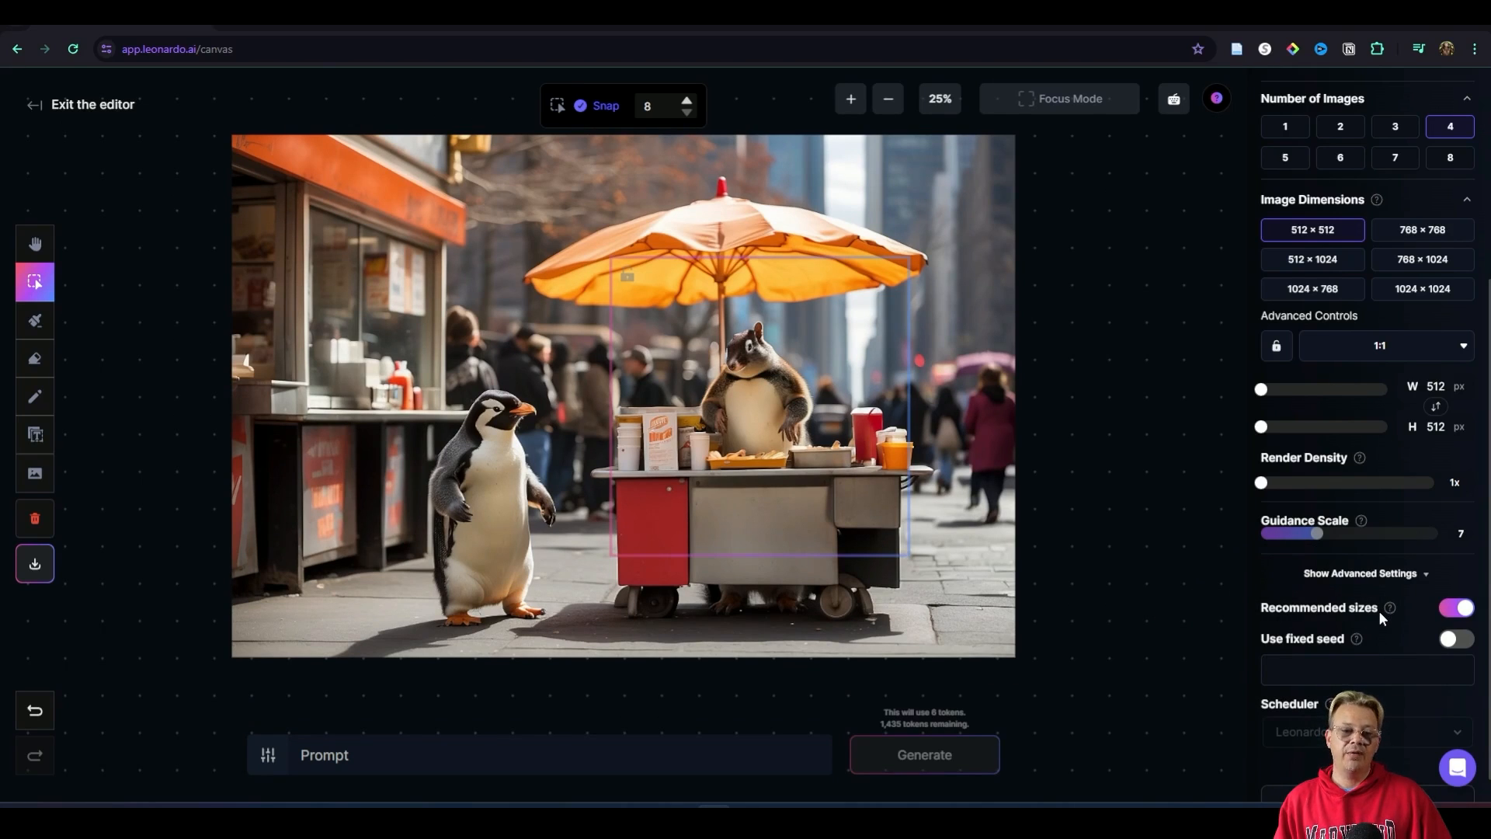
scroll(1378, 611, up, 5)
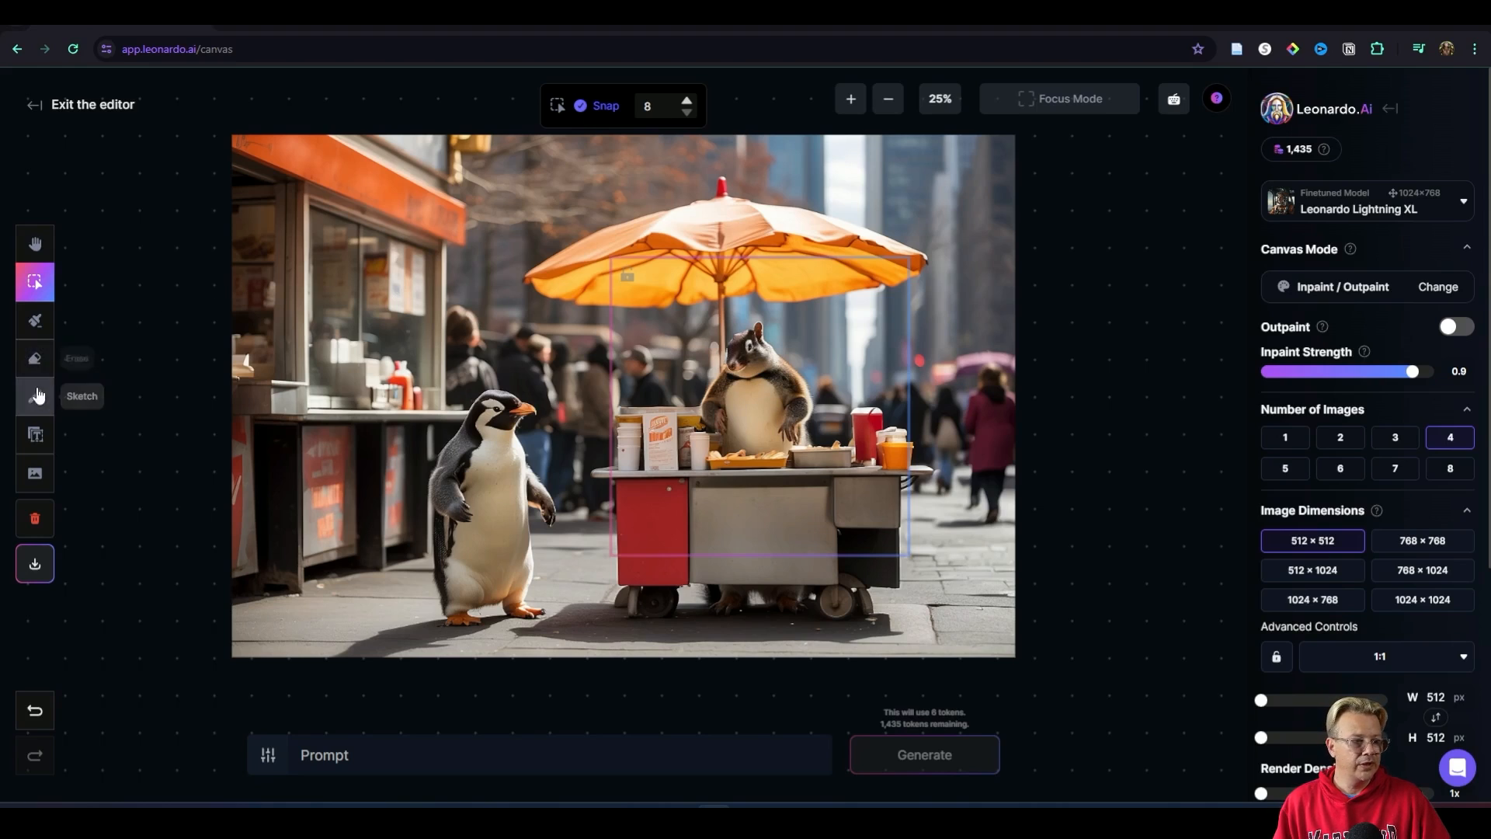
Step: Paint a mask over the whole squirrel behind the cart with the Draw Mask brush at size 49
click(32, 327)
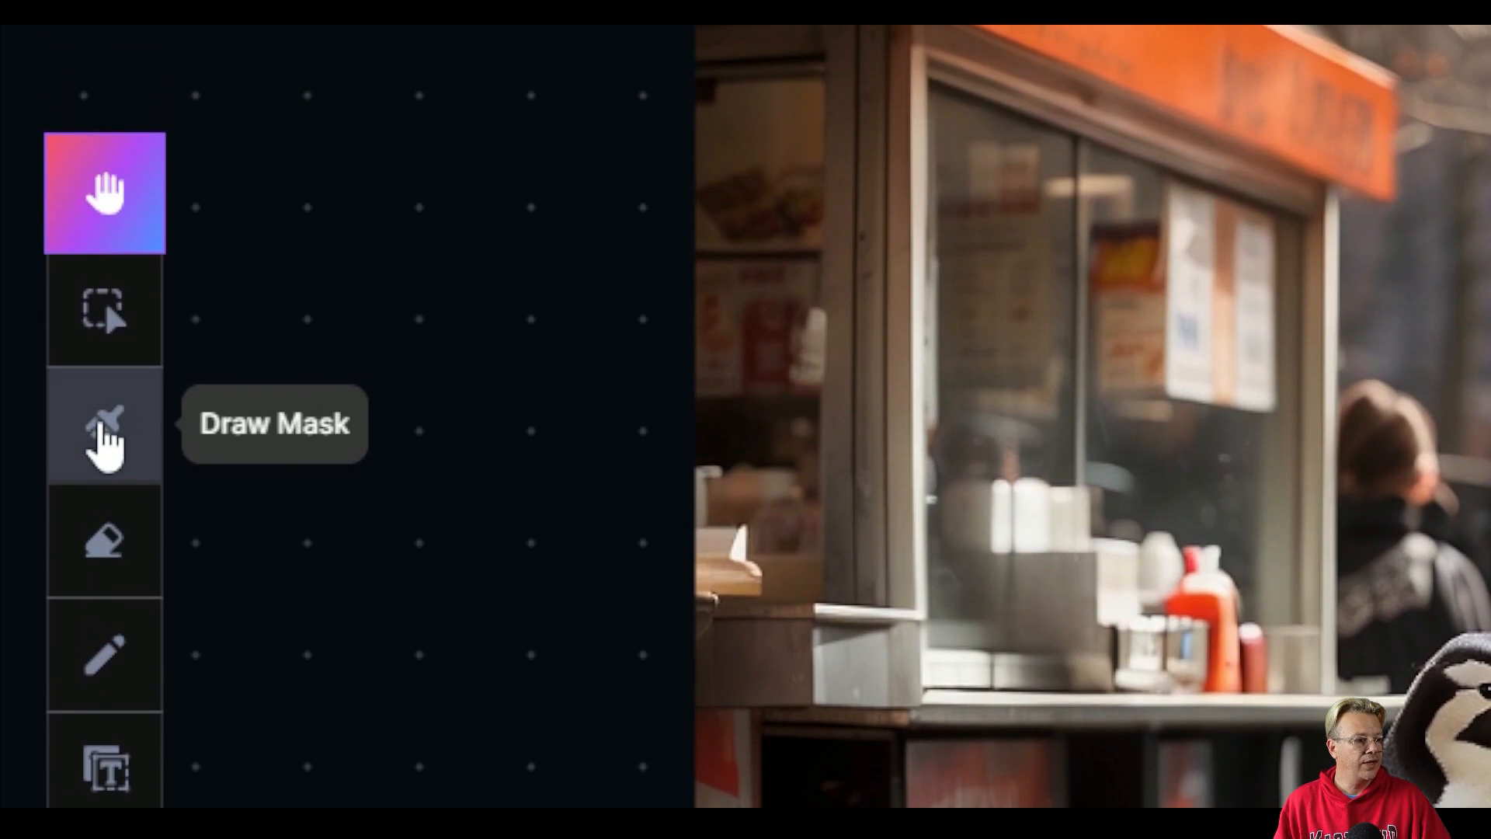
click(102, 427)
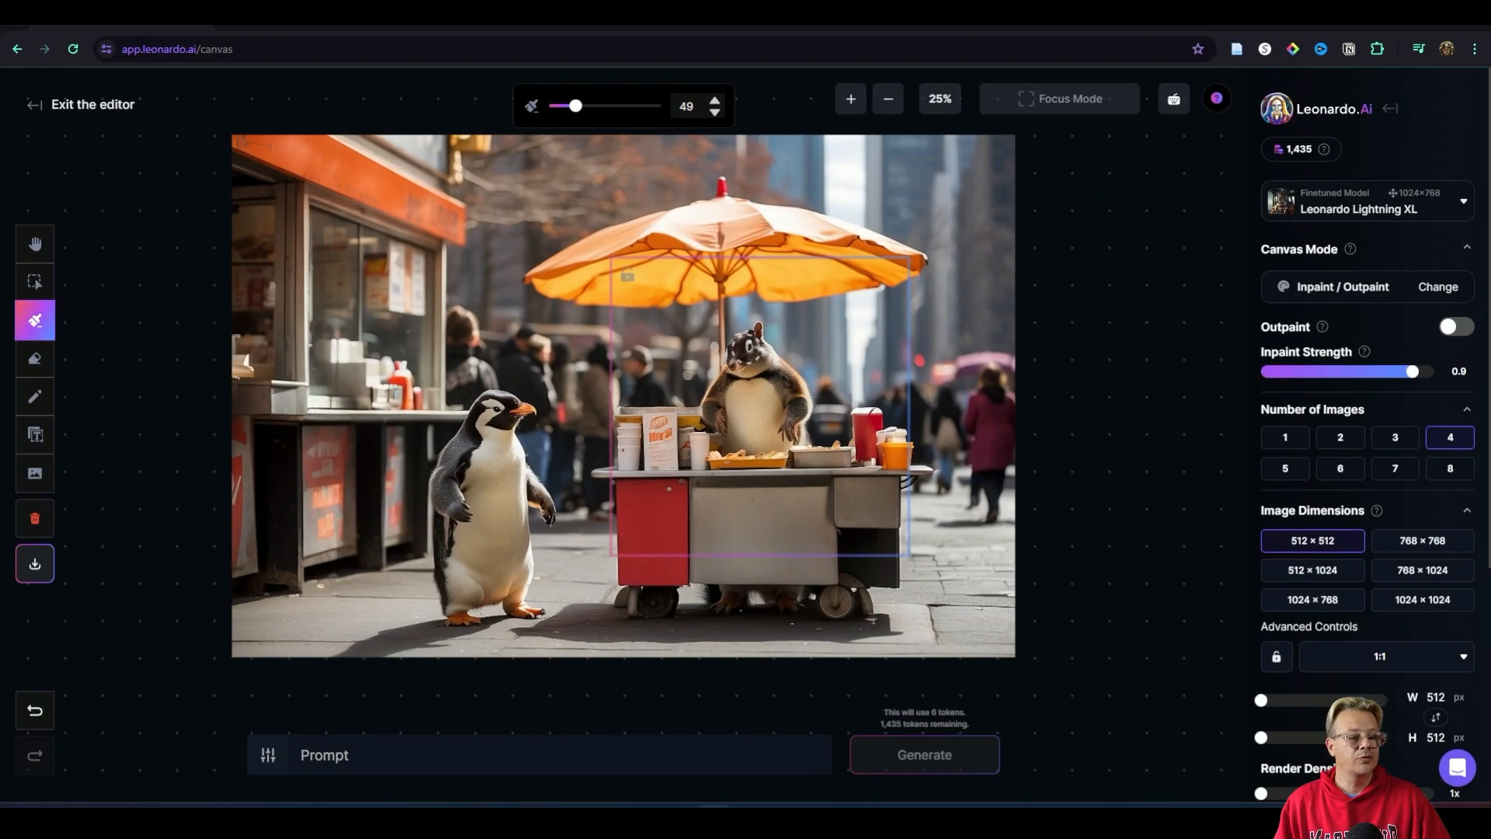
mouse_move(745, 350)
mouse_down()
mouse_move(758, 337)
mouse_move(785, 359)
mouse_move(797, 429)
mouse_move(738, 434)
mouse_move(716, 410)
mouse_move(730, 368)
mouse_move(748, 379)
mouse_move(735, 411)
mouse_move(765, 386)
mouse_move(771, 408)
mouse_move(741, 439)
mouse_move(795, 446)
mouse_up()
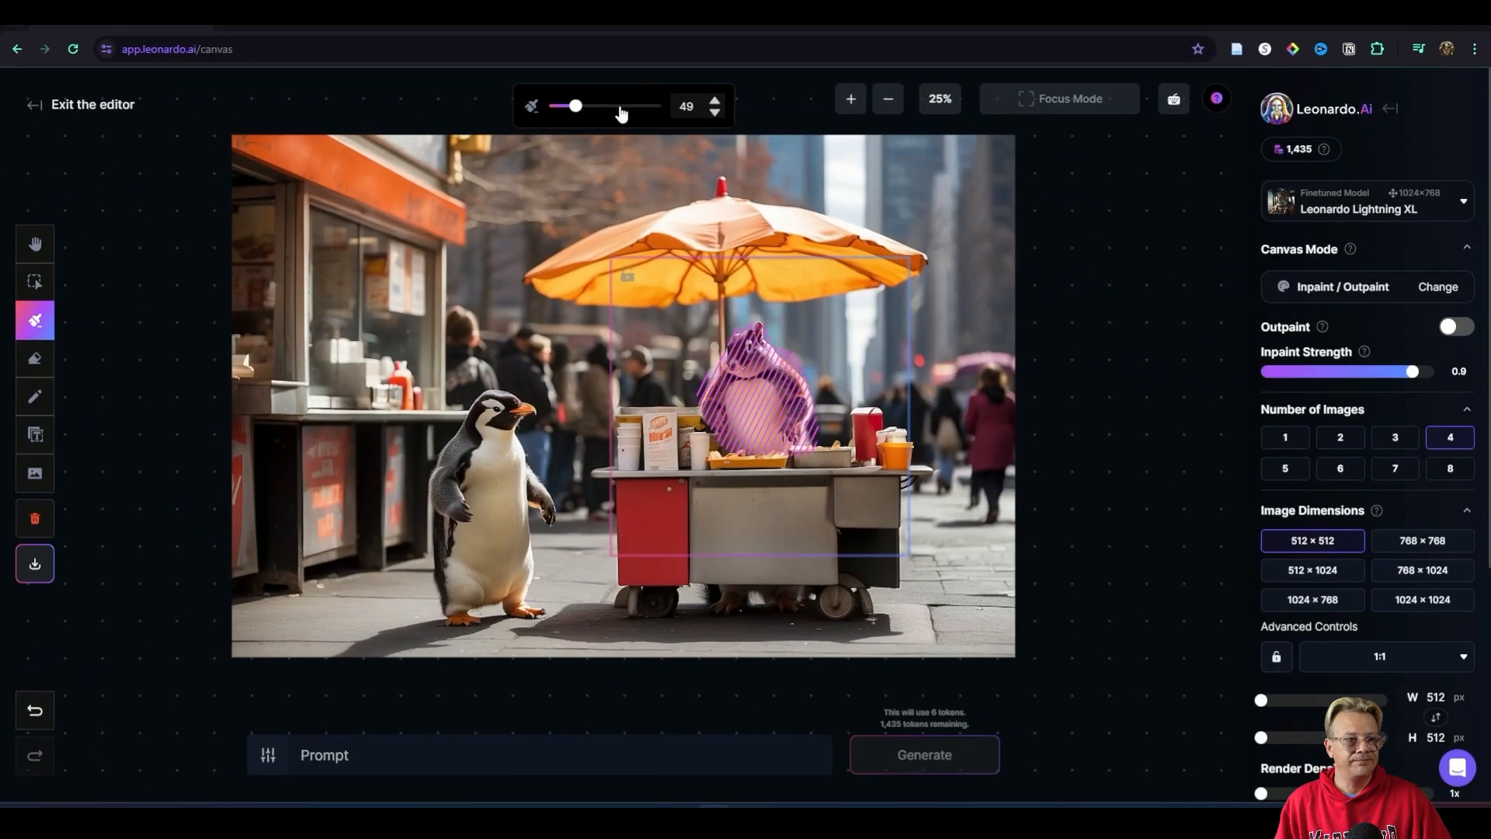
Step: Enter the prompt "a penguin" and generate four variations for the masked area
click(378, 761)
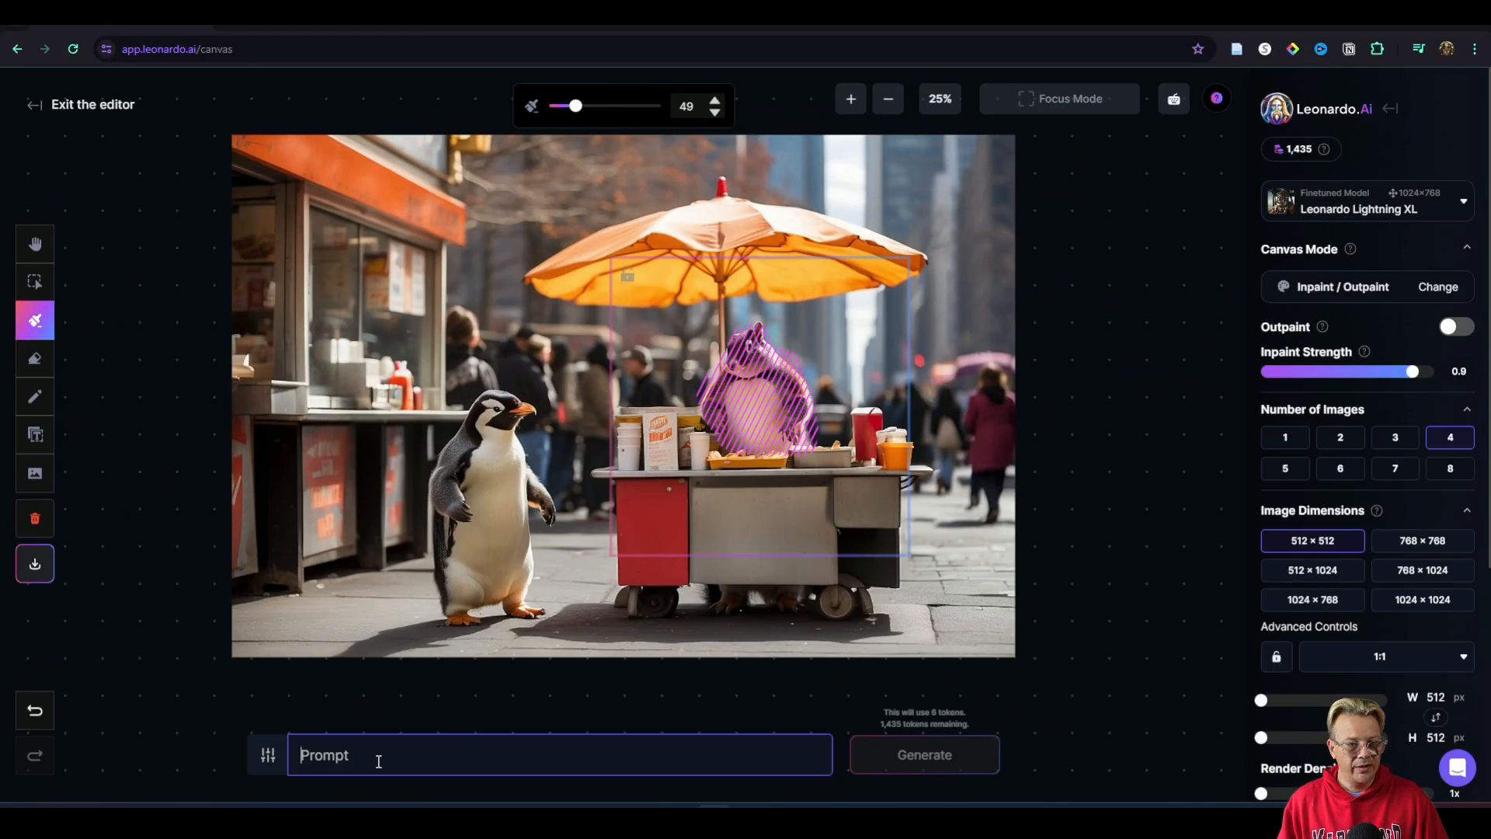
text(a pen)
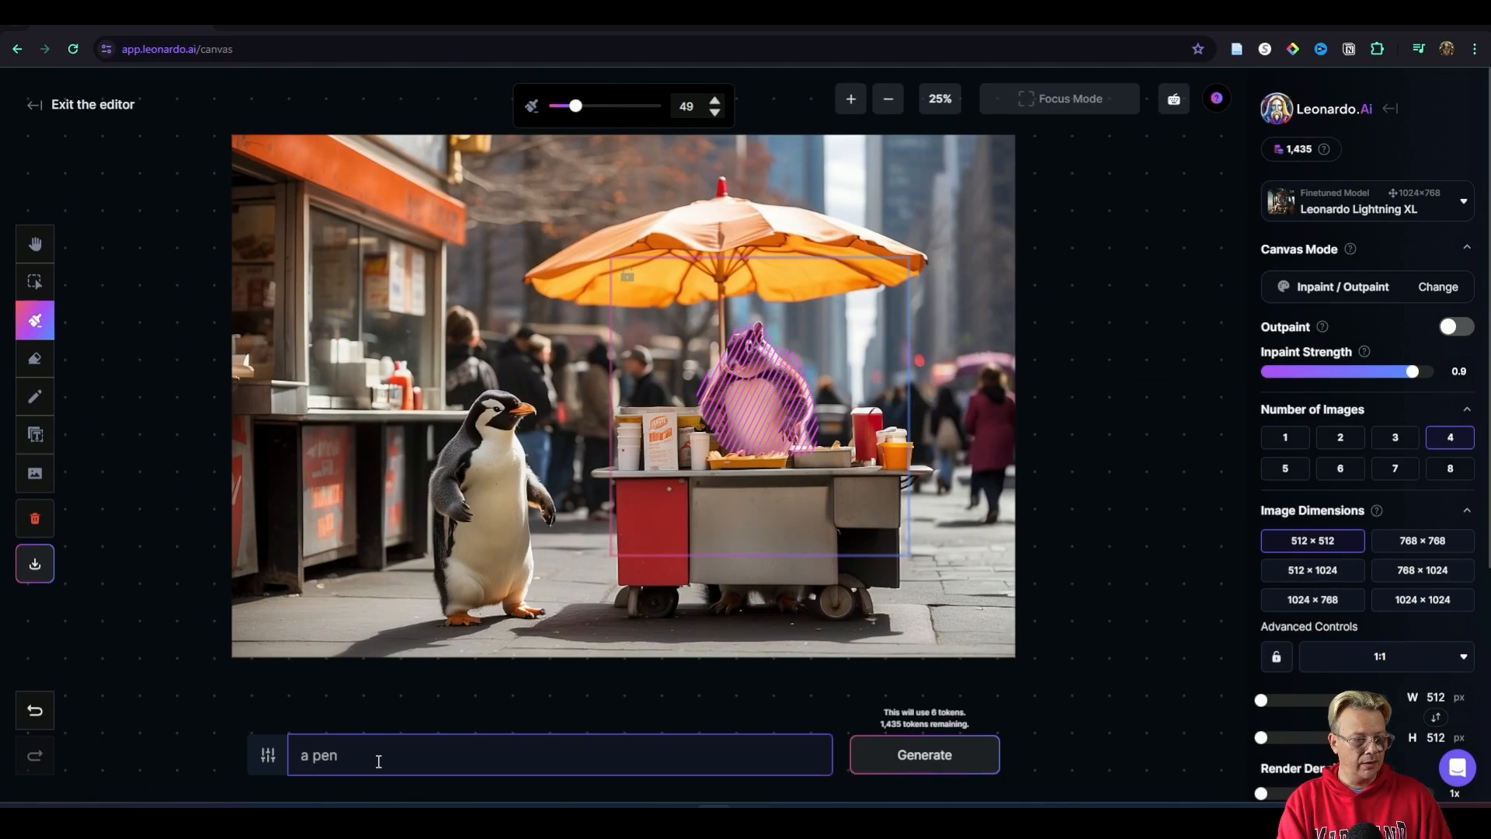
text(guin)
click(943, 754)
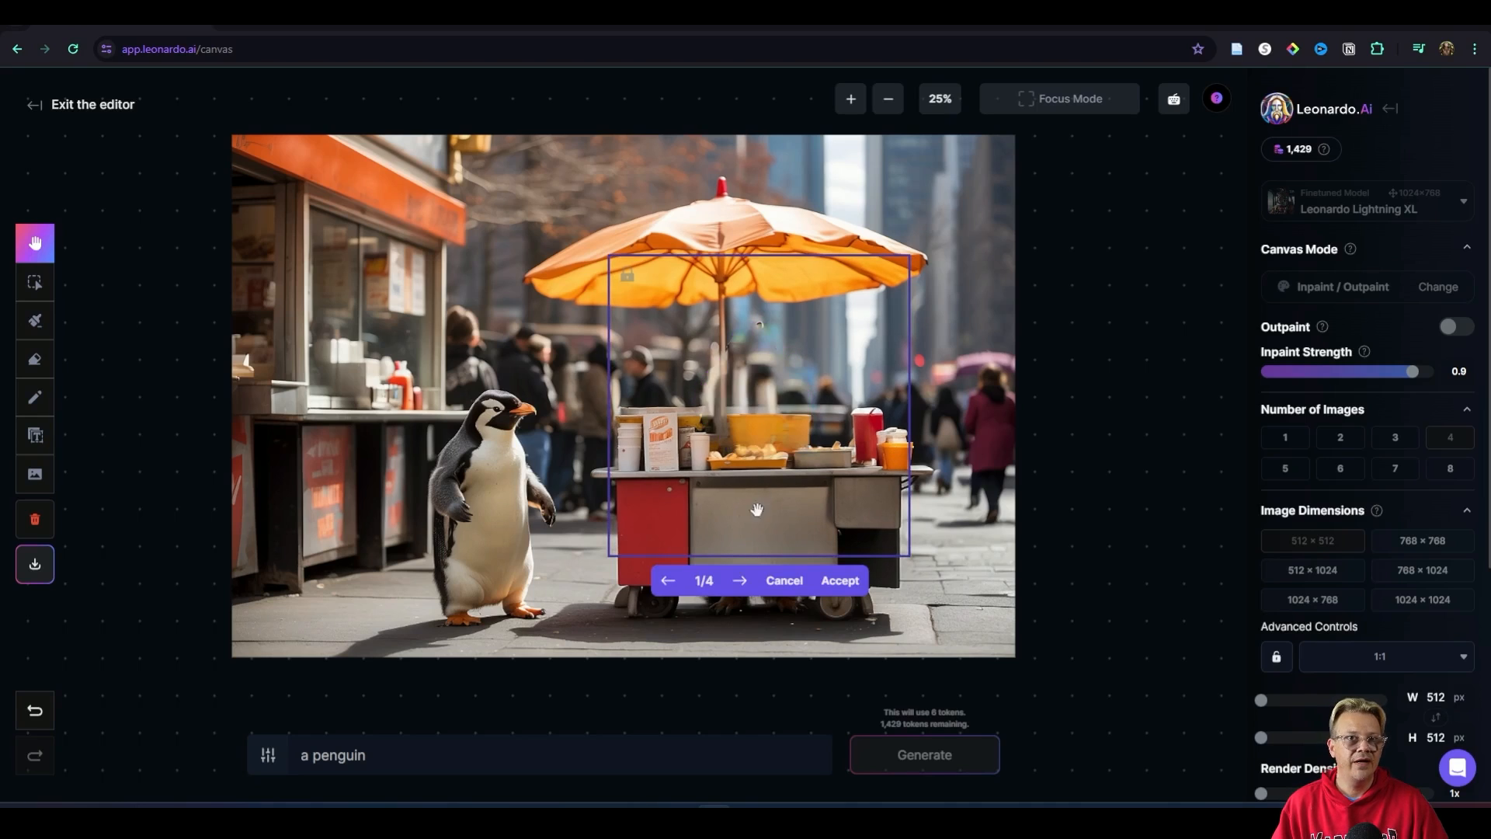
Step: Page through the four generated variations of the masked area and discard them
click(742, 581)
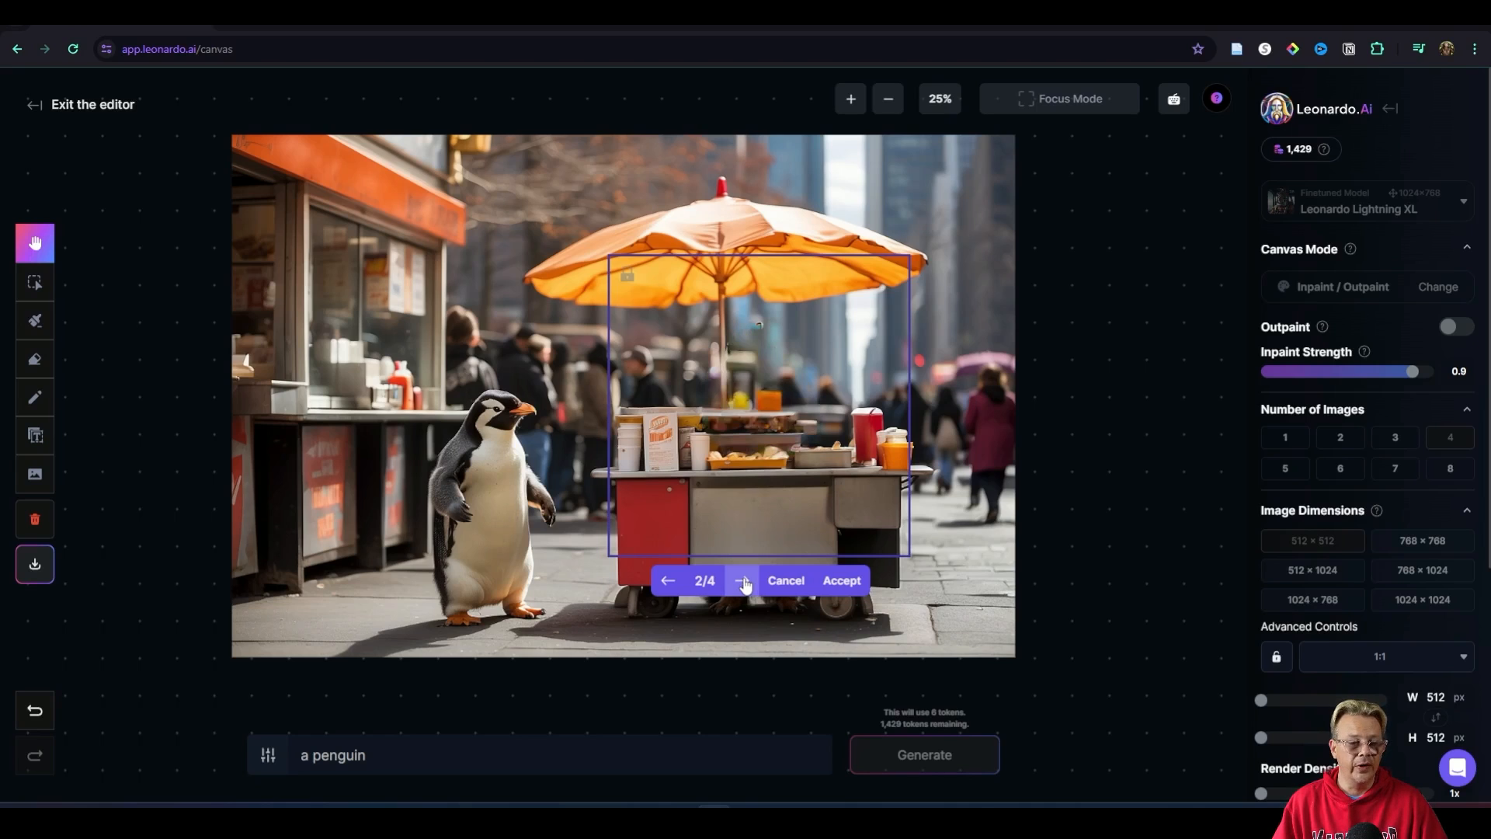
click(745, 585)
click(746, 585)
click(745, 585)
click(746, 584)
click(745, 585)
click(746, 585)
click(746, 585)
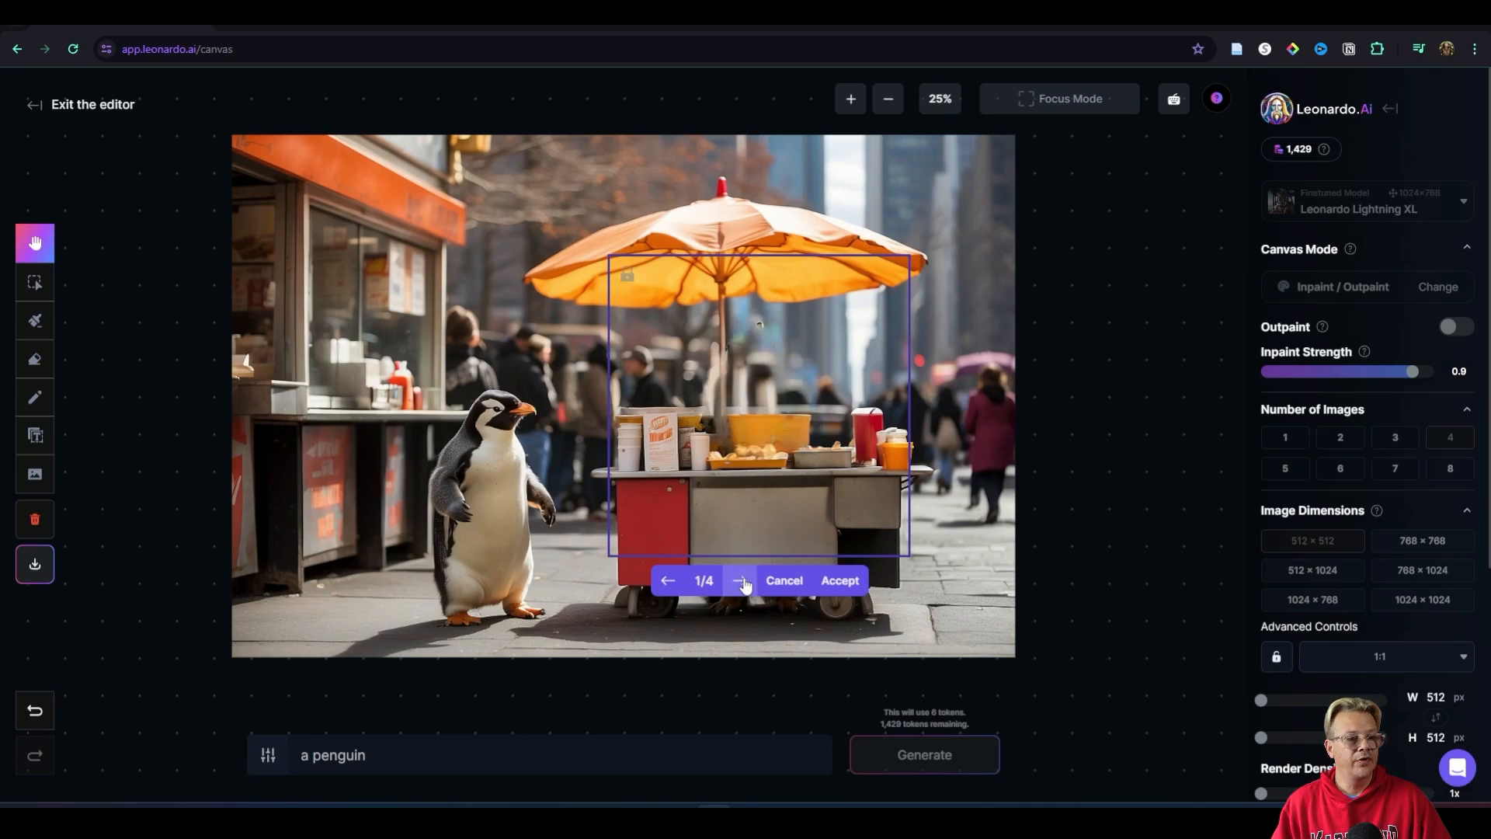
click(744, 585)
click(780, 581)
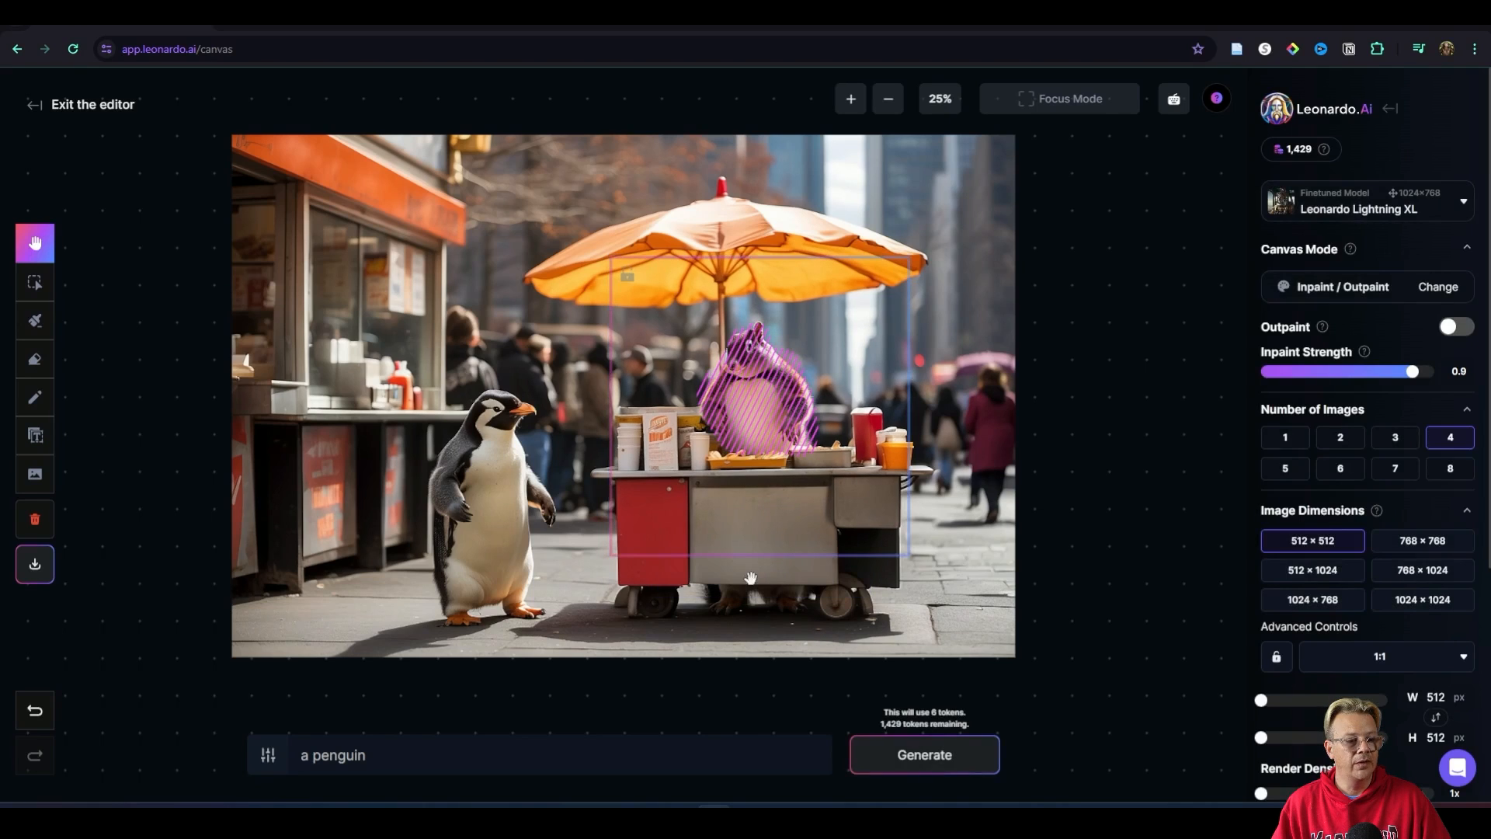
Step: Set the inpaint strength to 1, generate the masked area again, and discard the new variations after viewing them
drag(1412, 371, 1446, 374)
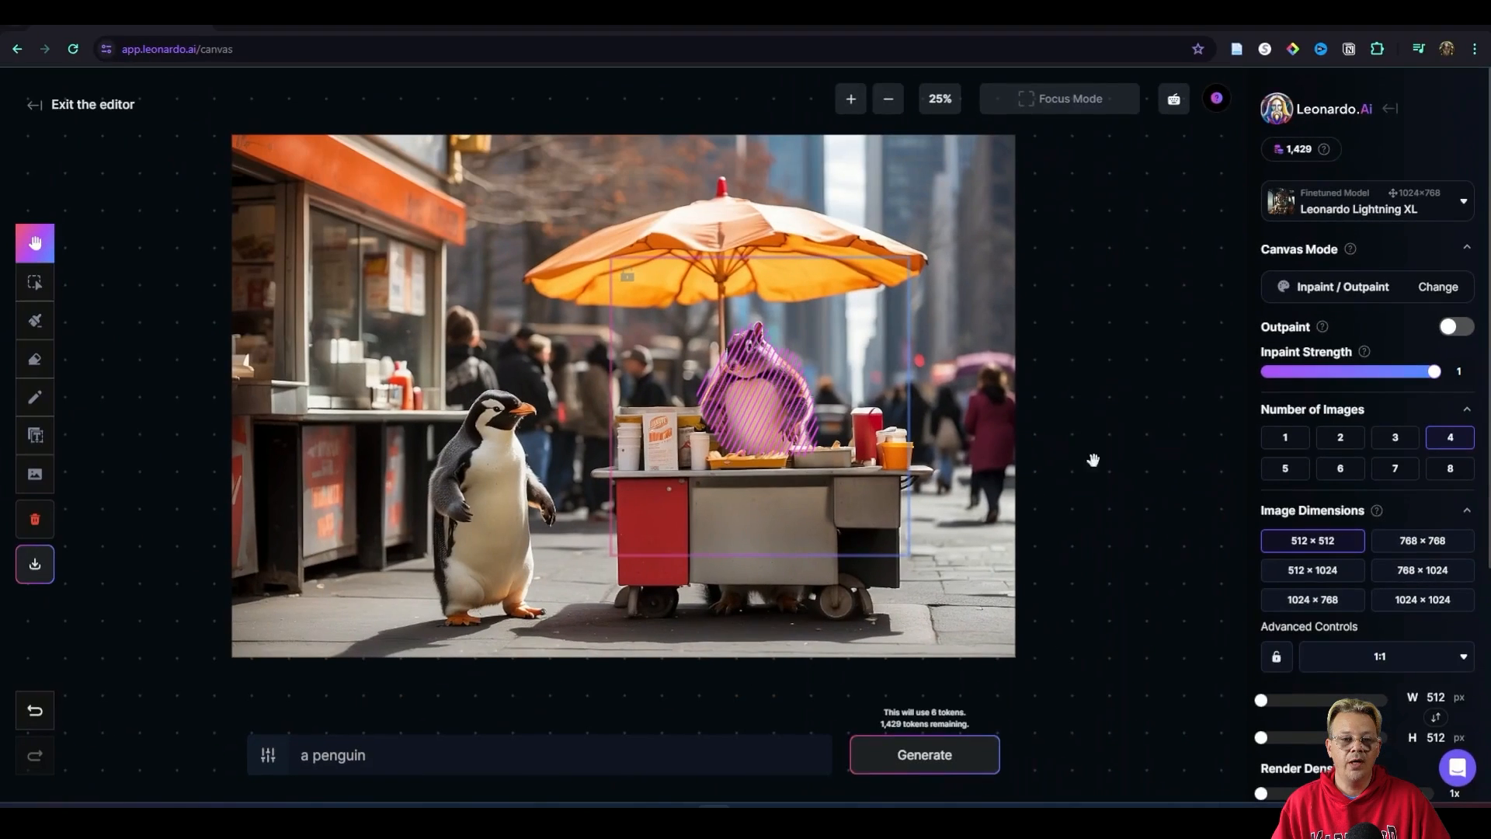
click(943, 757)
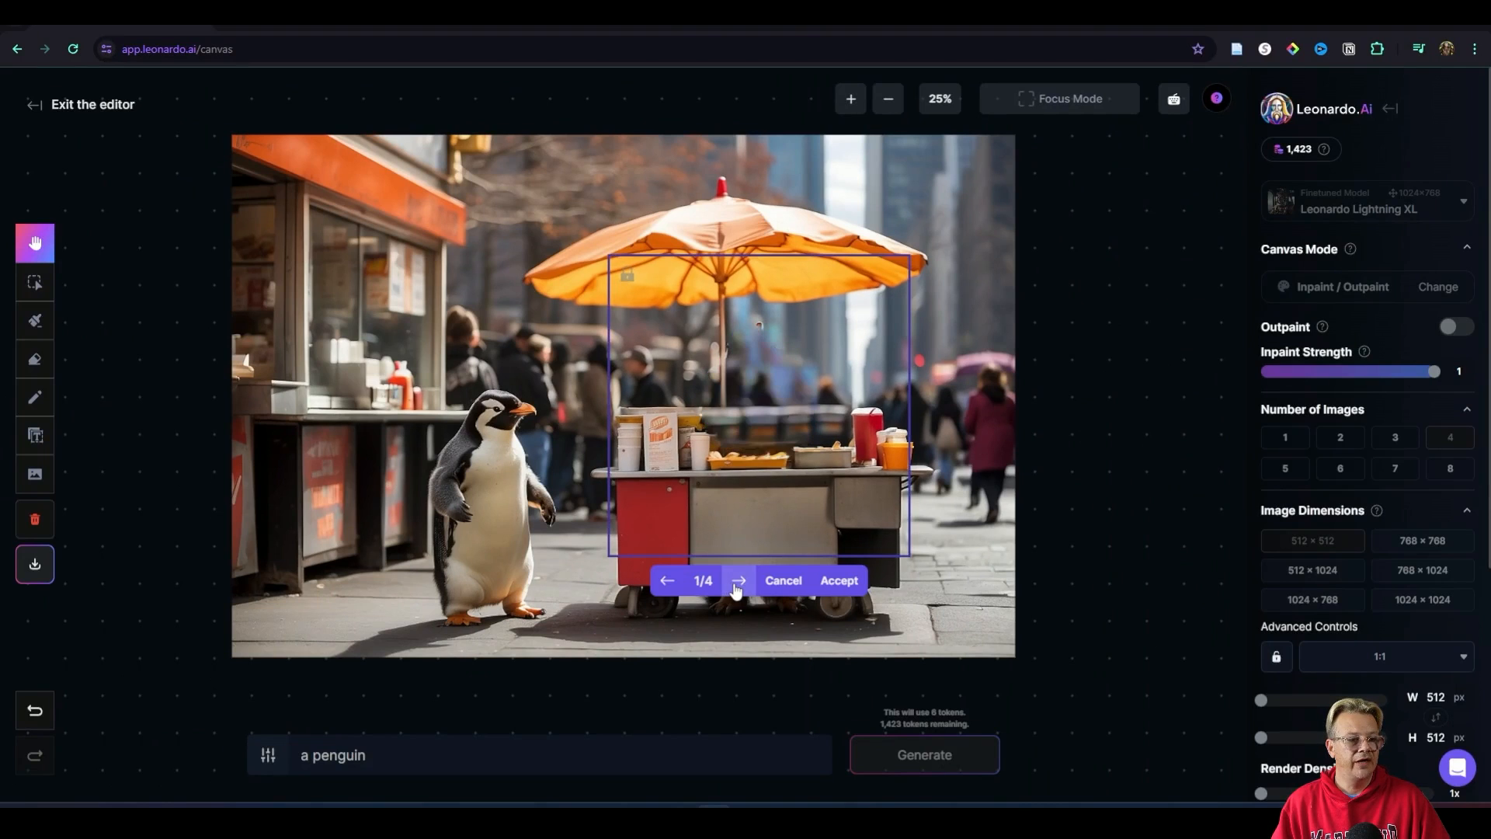
click(737, 582)
click(783, 580)
Step: Switch the finetuned model to Stable Diffusion 1.5 and generate four variations of the masked area
click(1441, 211)
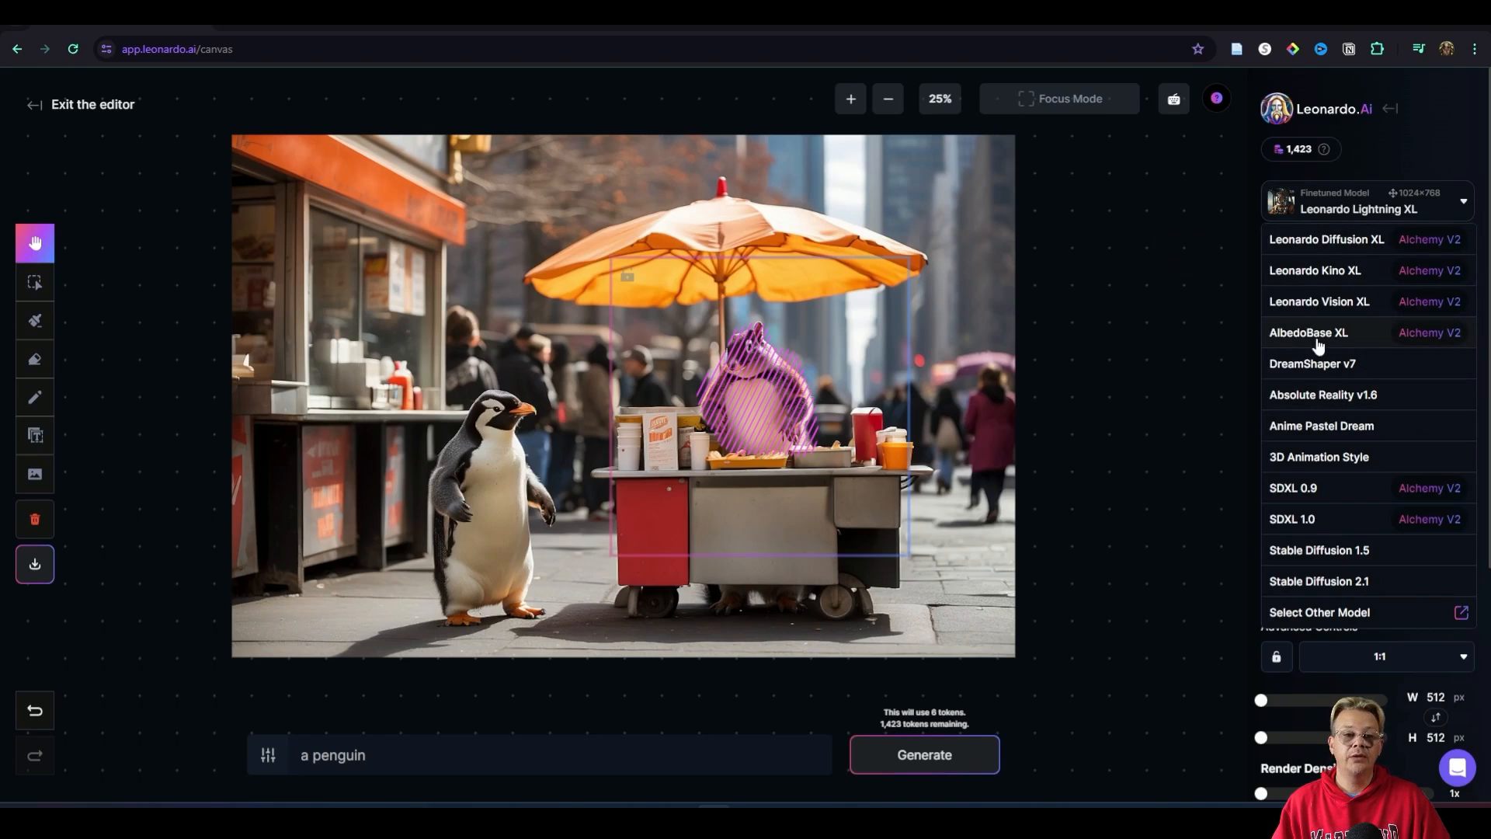
click(1319, 550)
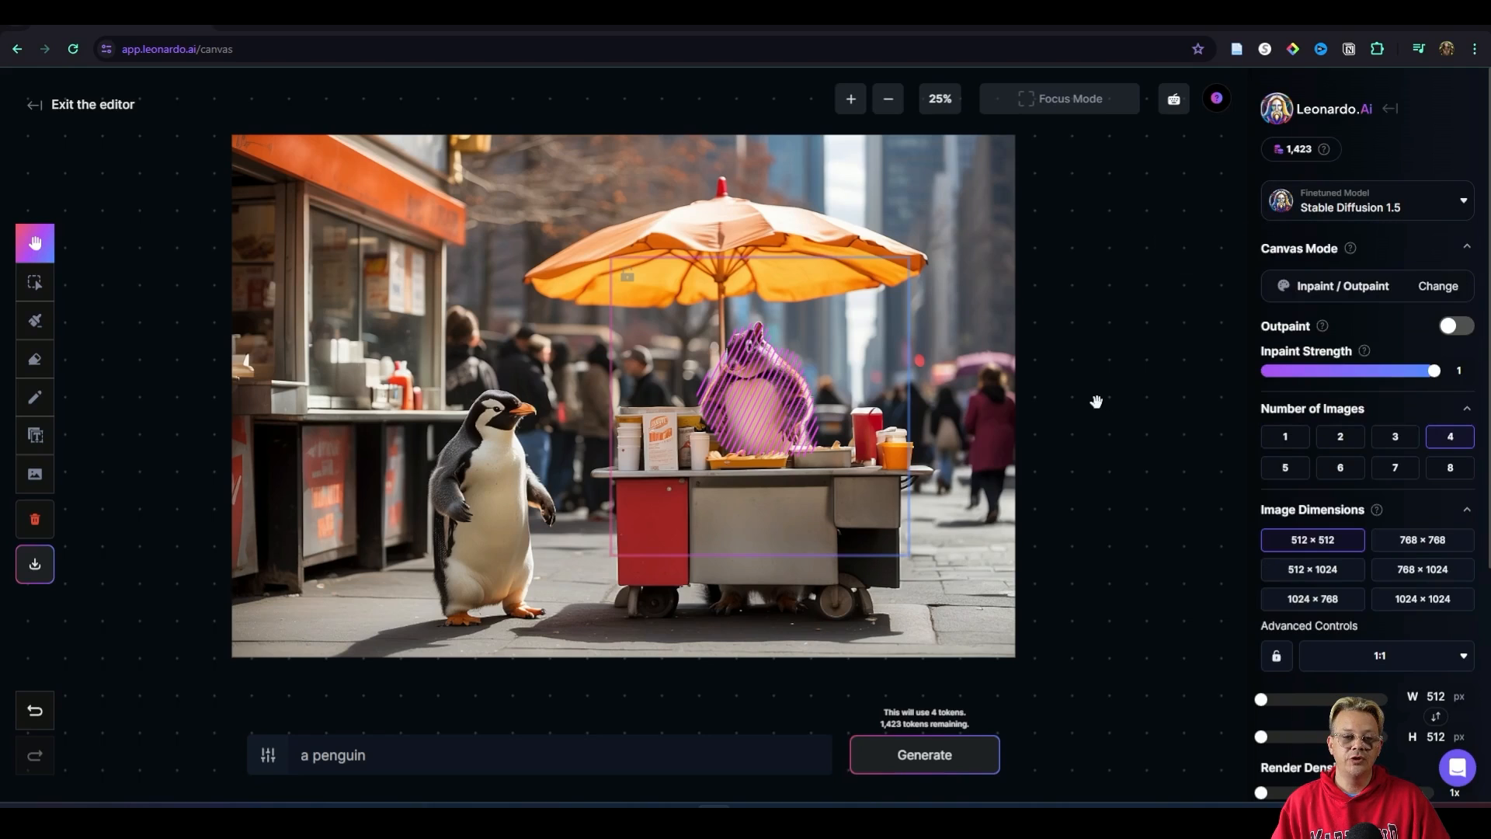
click(920, 772)
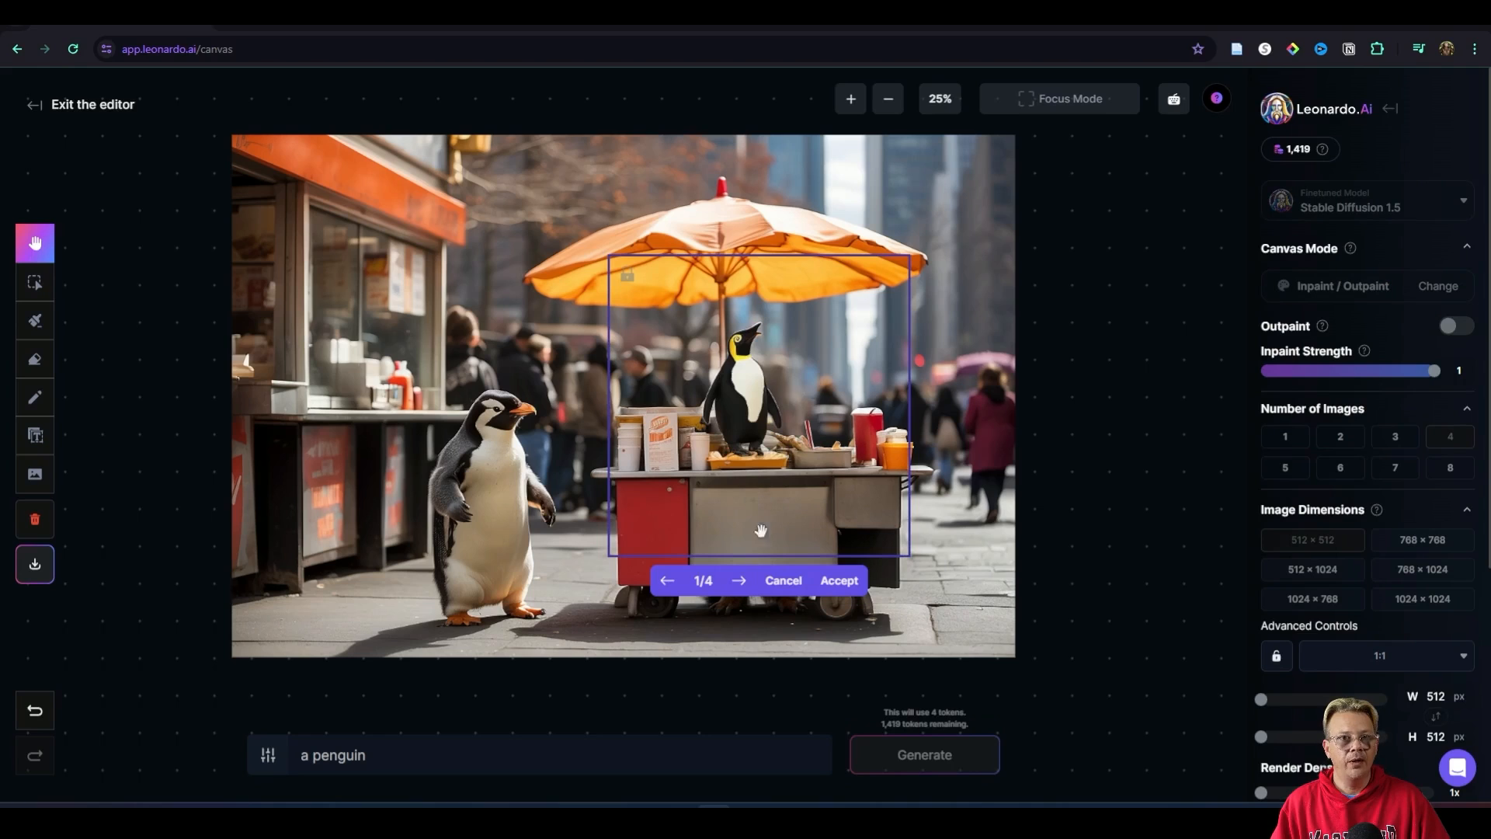
Step: Review the four Stable Diffusion 1.5 variations one after another and discard them
click(740, 582)
click(742, 584)
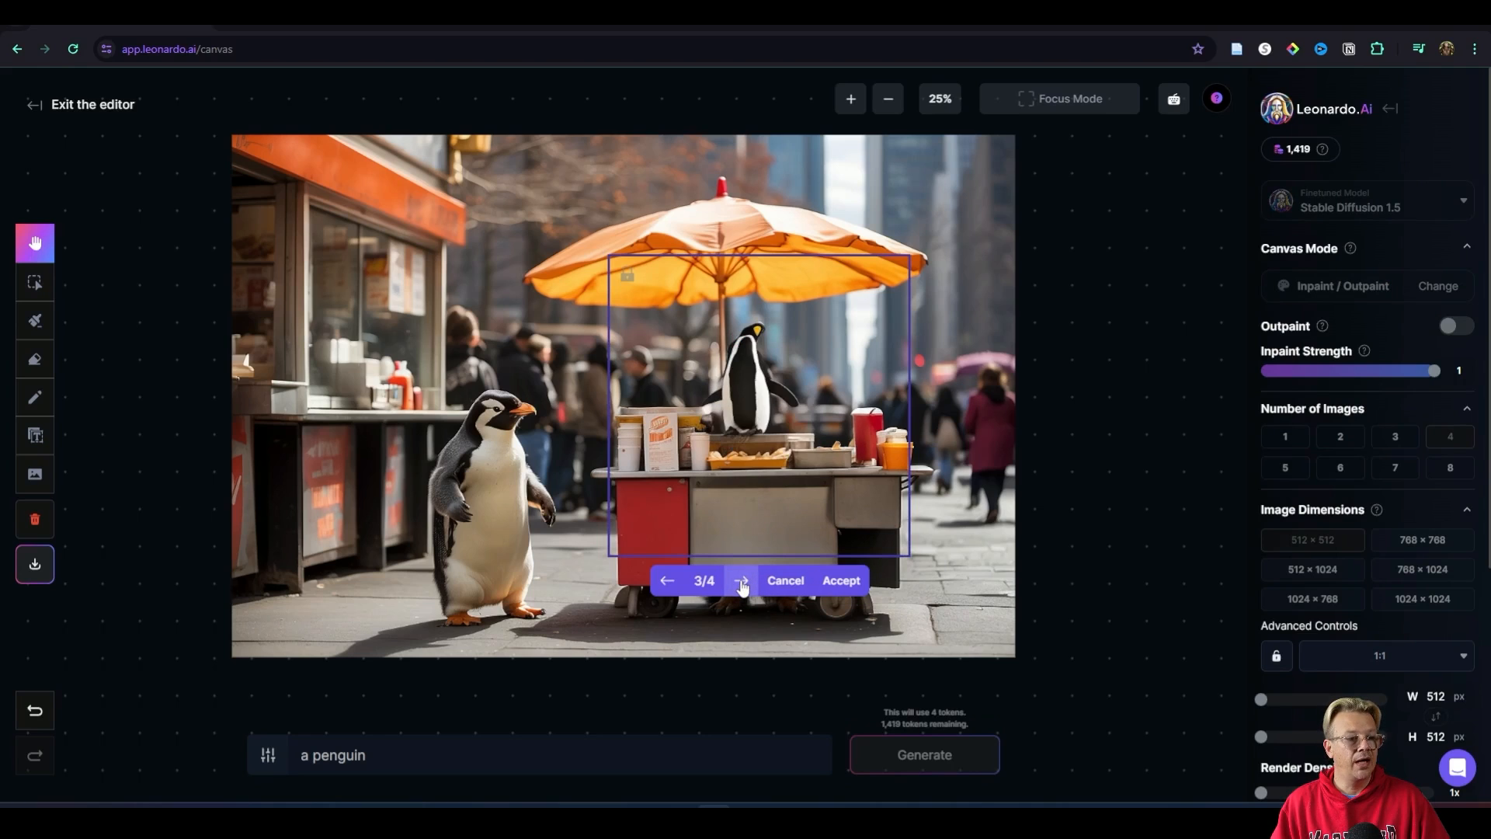
click(742, 584)
click(785, 580)
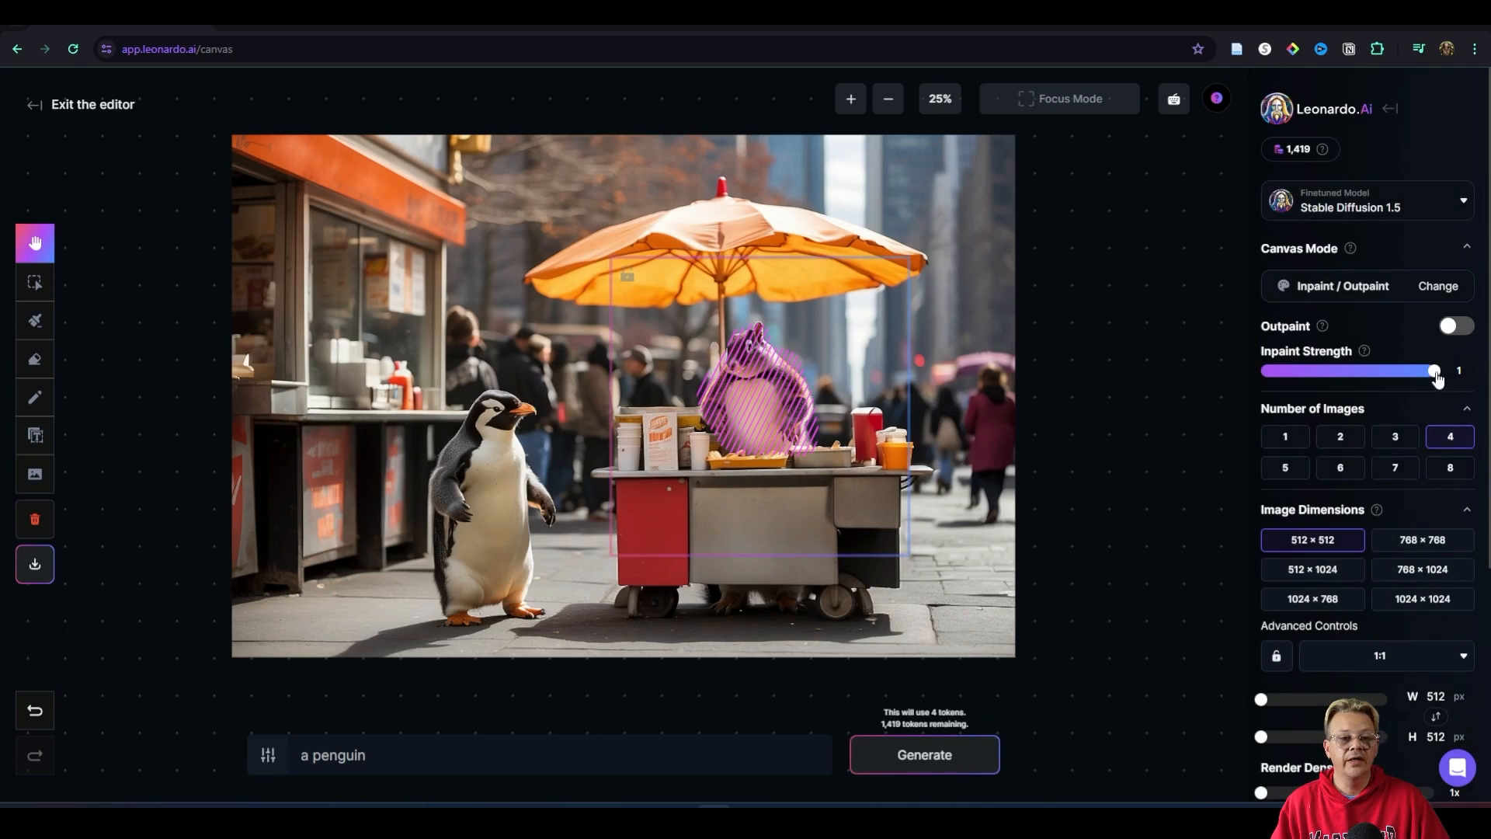
Step: At inpaint strength 0.9, try the prompts "a penguin operating a hot dog cart" and "a penguin standing behind a hot dog cart serving customers", discarding the results
drag(1434, 372, 1414, 374)
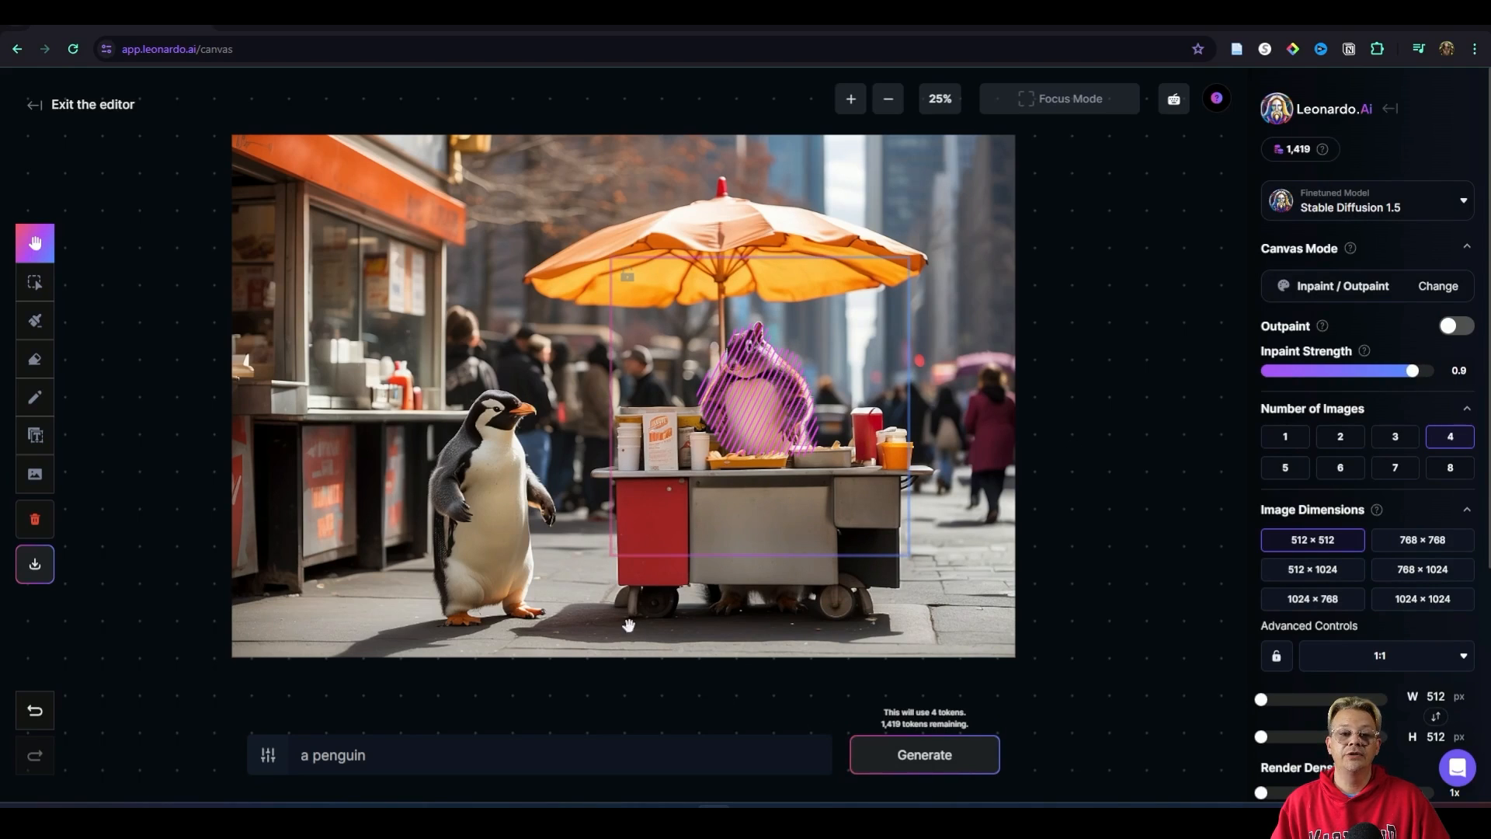
click(736, 742)
text(operating a hot dog cart)
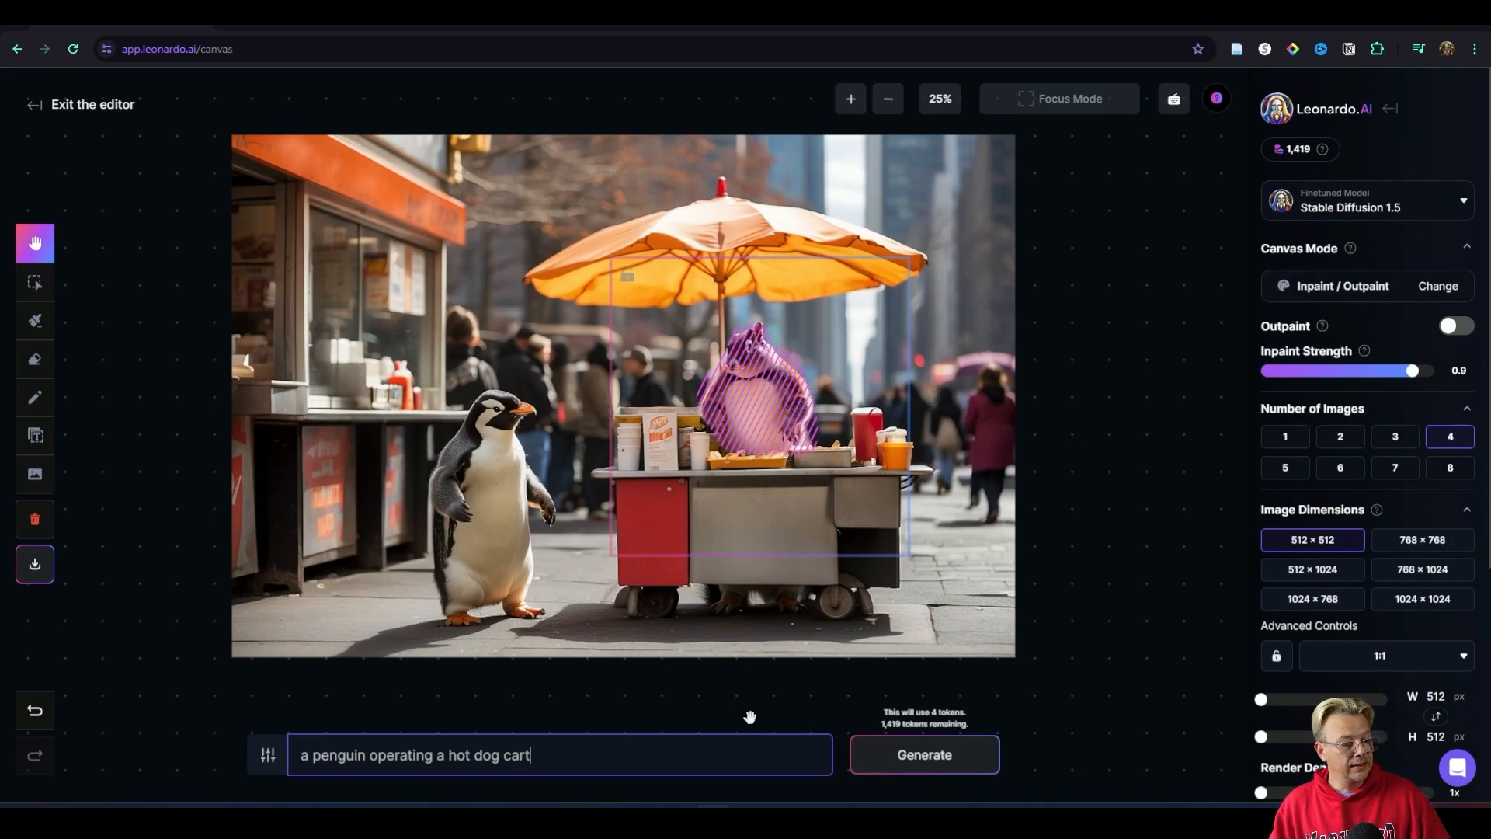
click(906, 767)
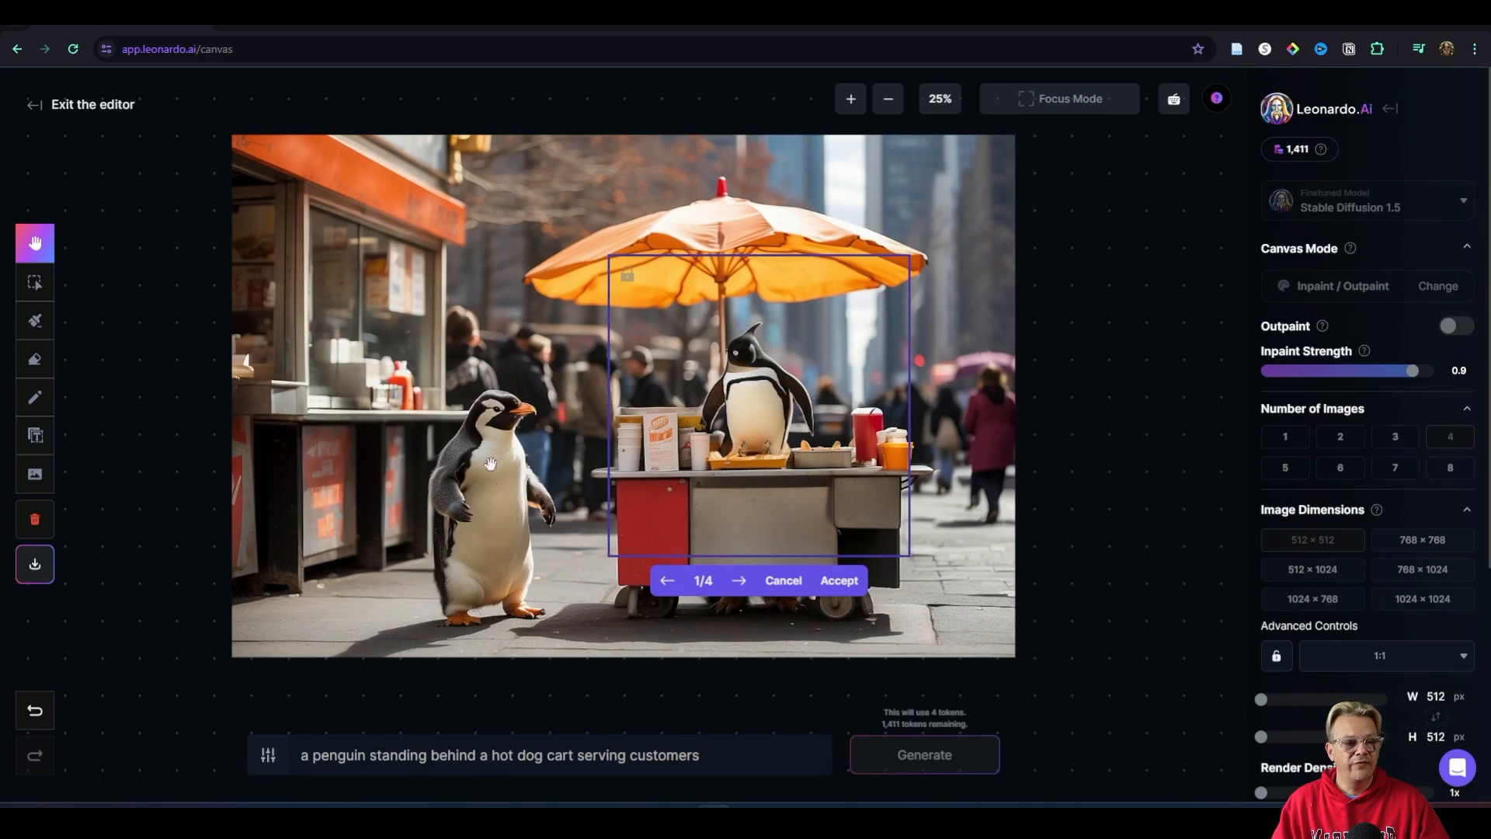
click(796, 583)
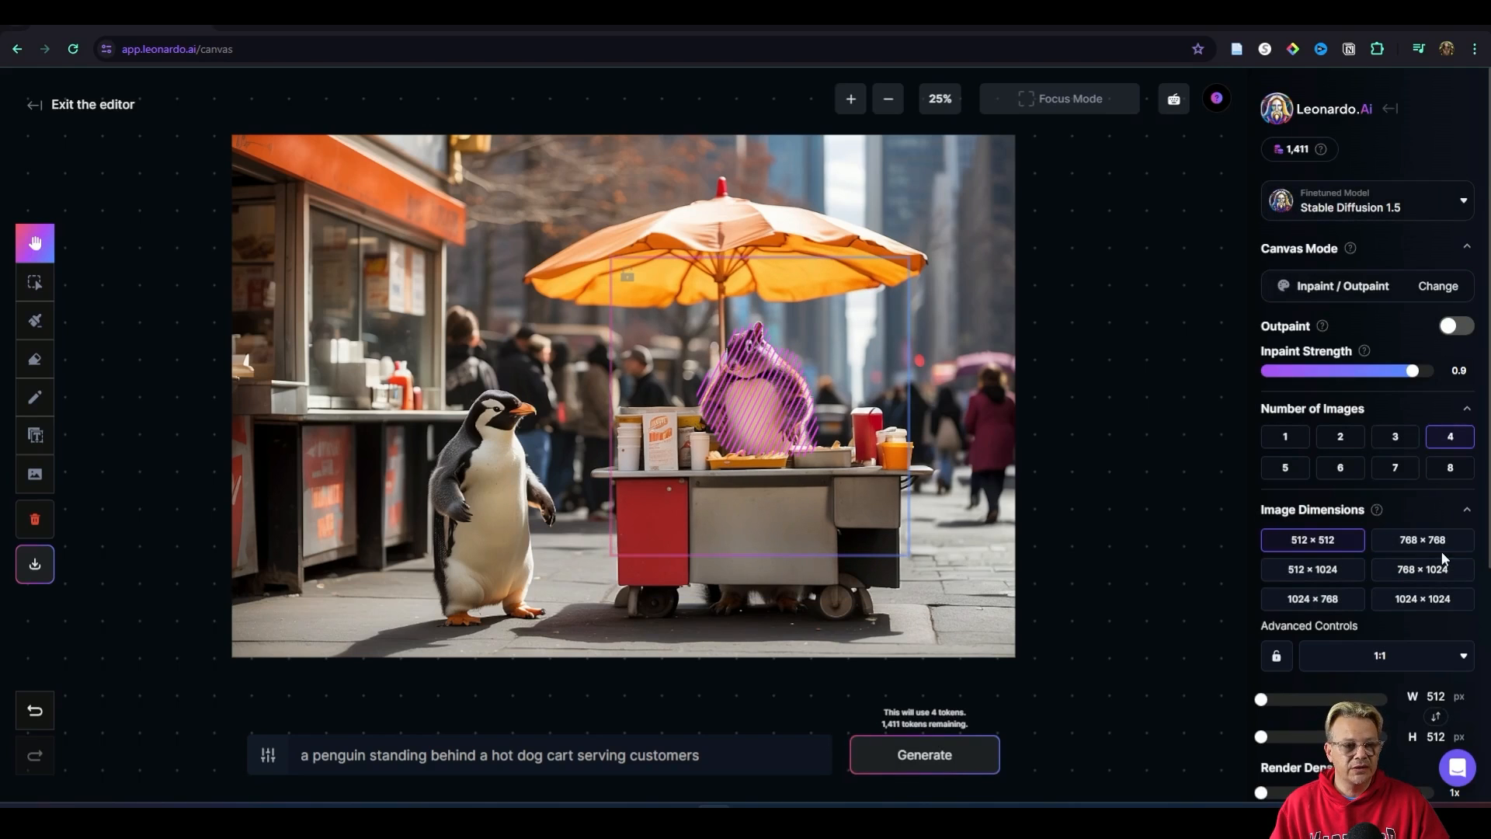
Step: Set the image dimensions to 1024 × 768 and move the generation frame so it covers both the standing penguin and the masked squirrel
click(1424, 601)
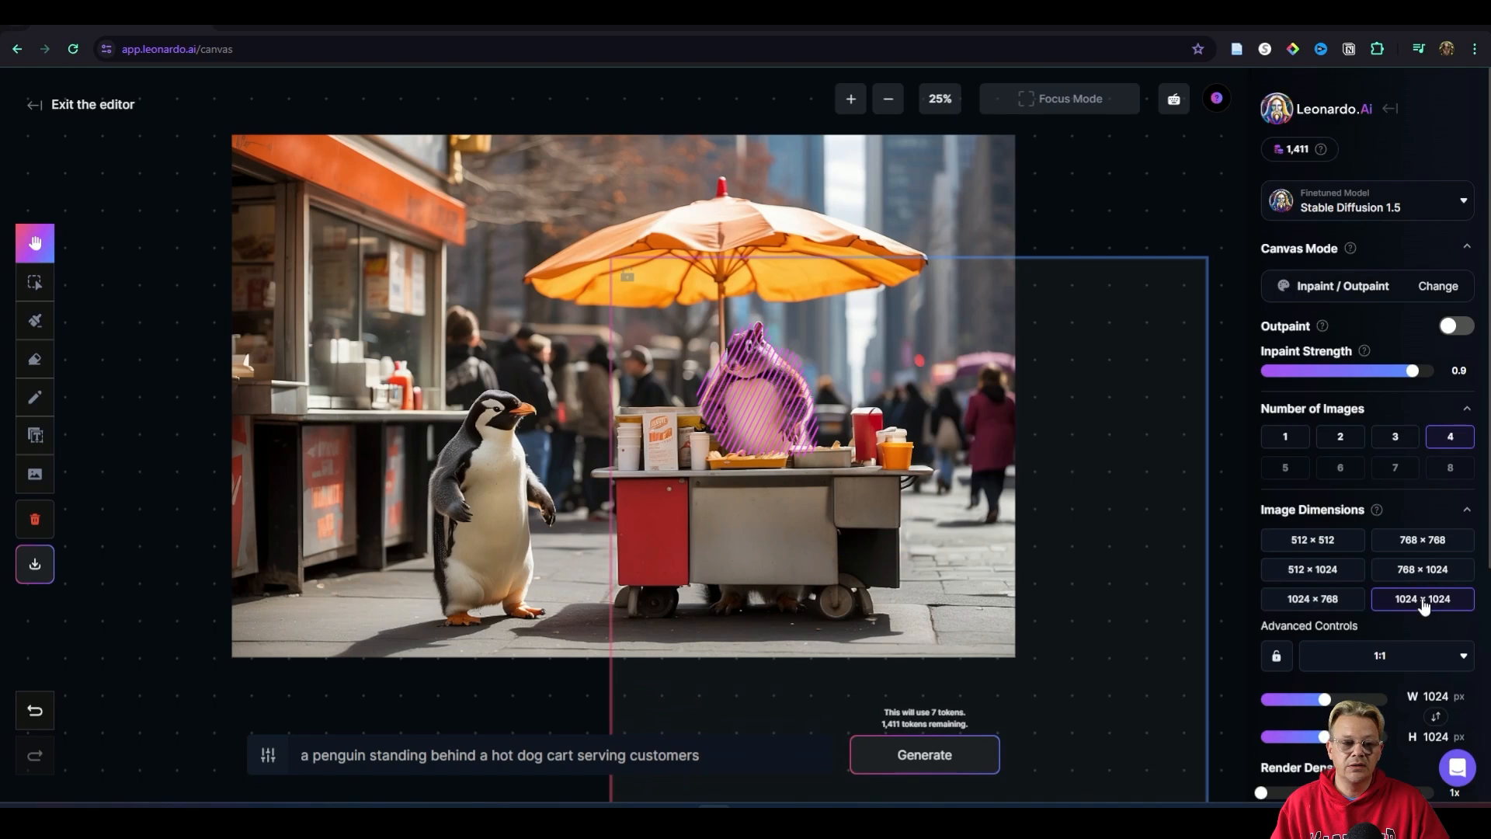
click(1313, 599)
mouse_move(1098, 547)
mouse_down()
mouse_move(1033, 520)
mouse_move(1200, 586)
mouse_move(1103, 553)
mouse_move(1123, 562)
mouse_up()
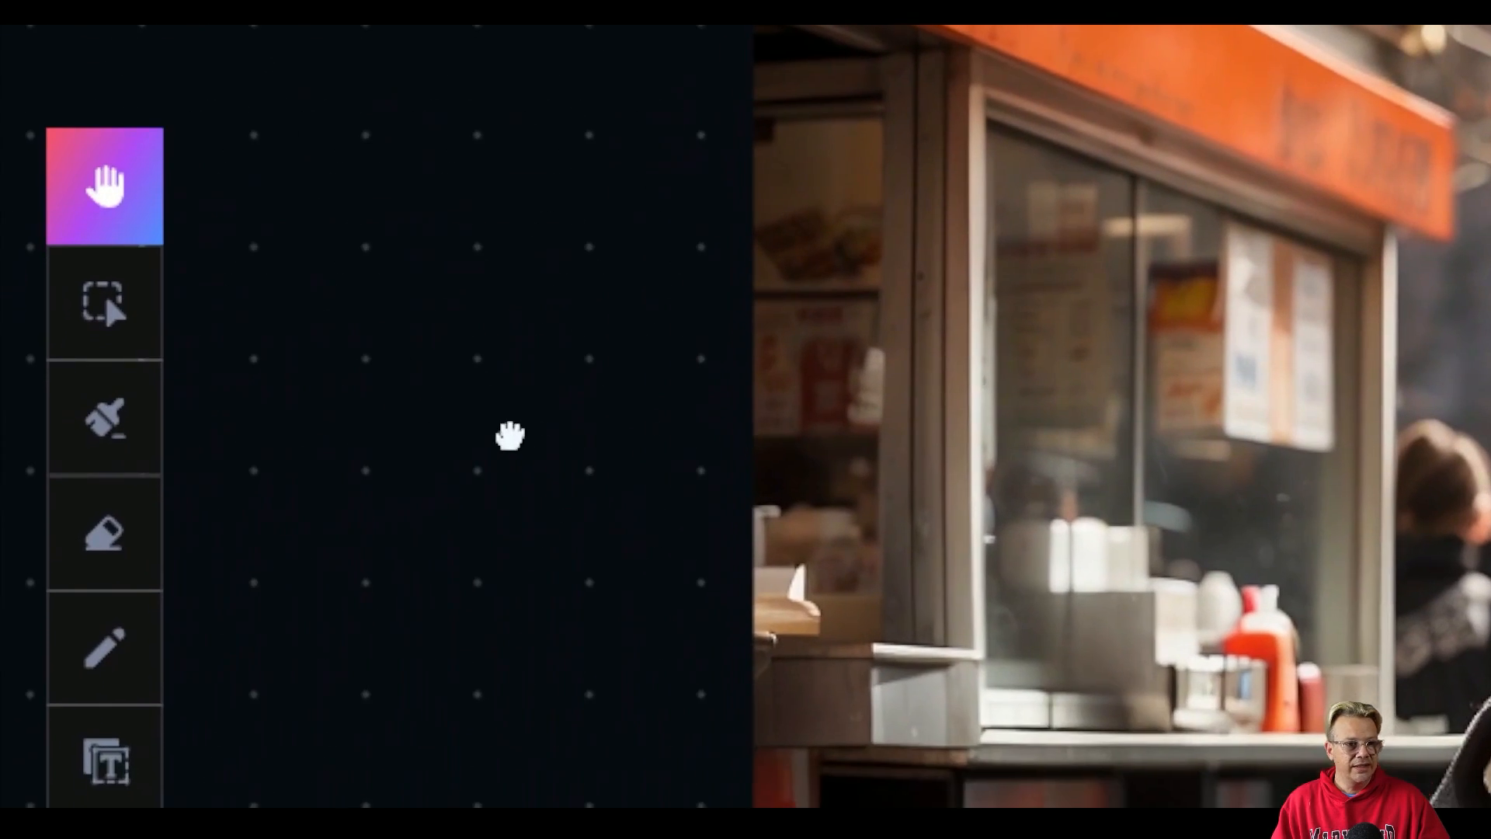
drag(435, 662, 464, 778)
drag(530, 420, 393, 427)
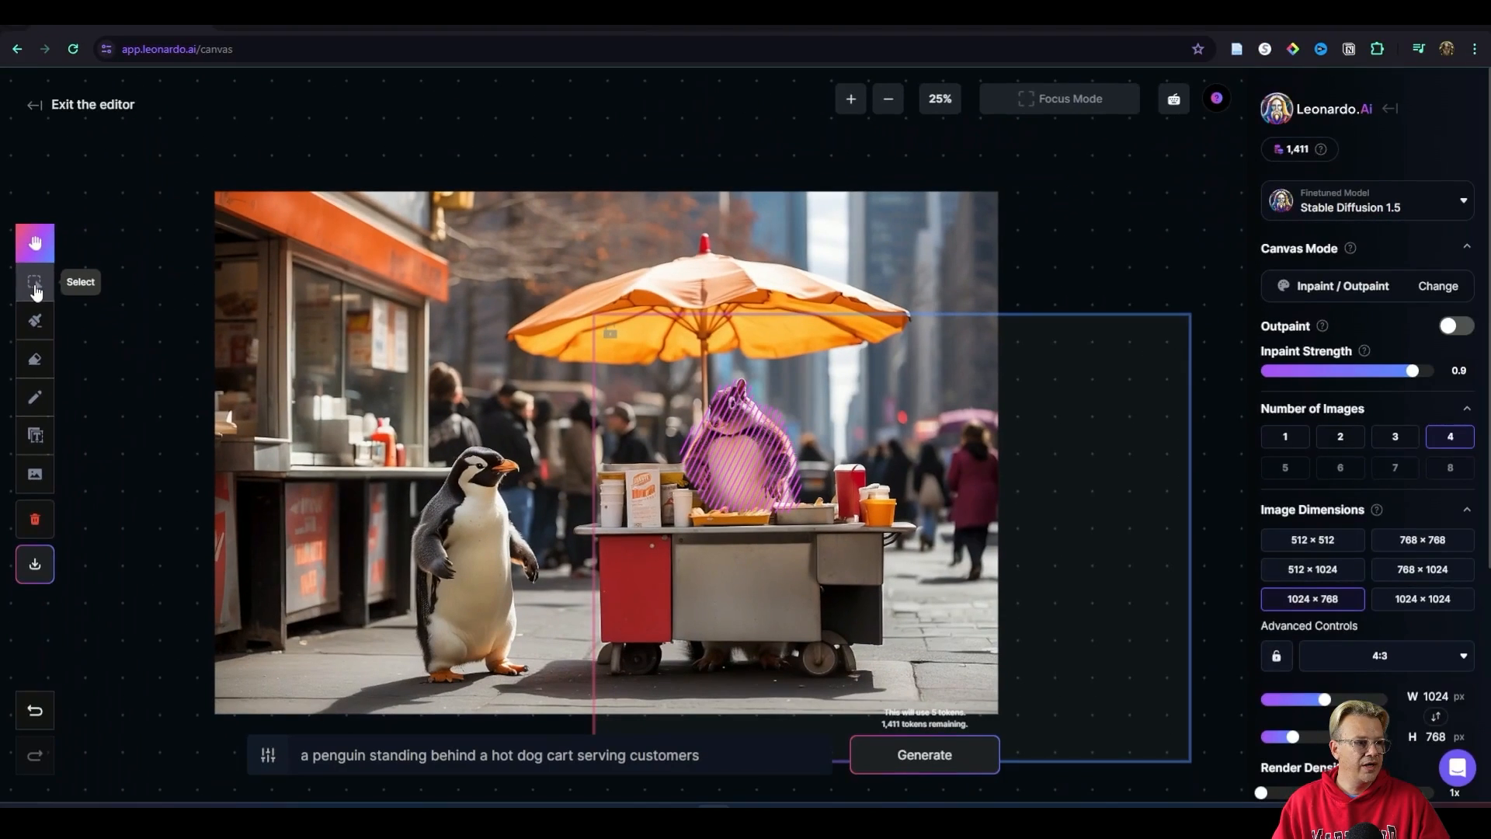
click(99, 192)
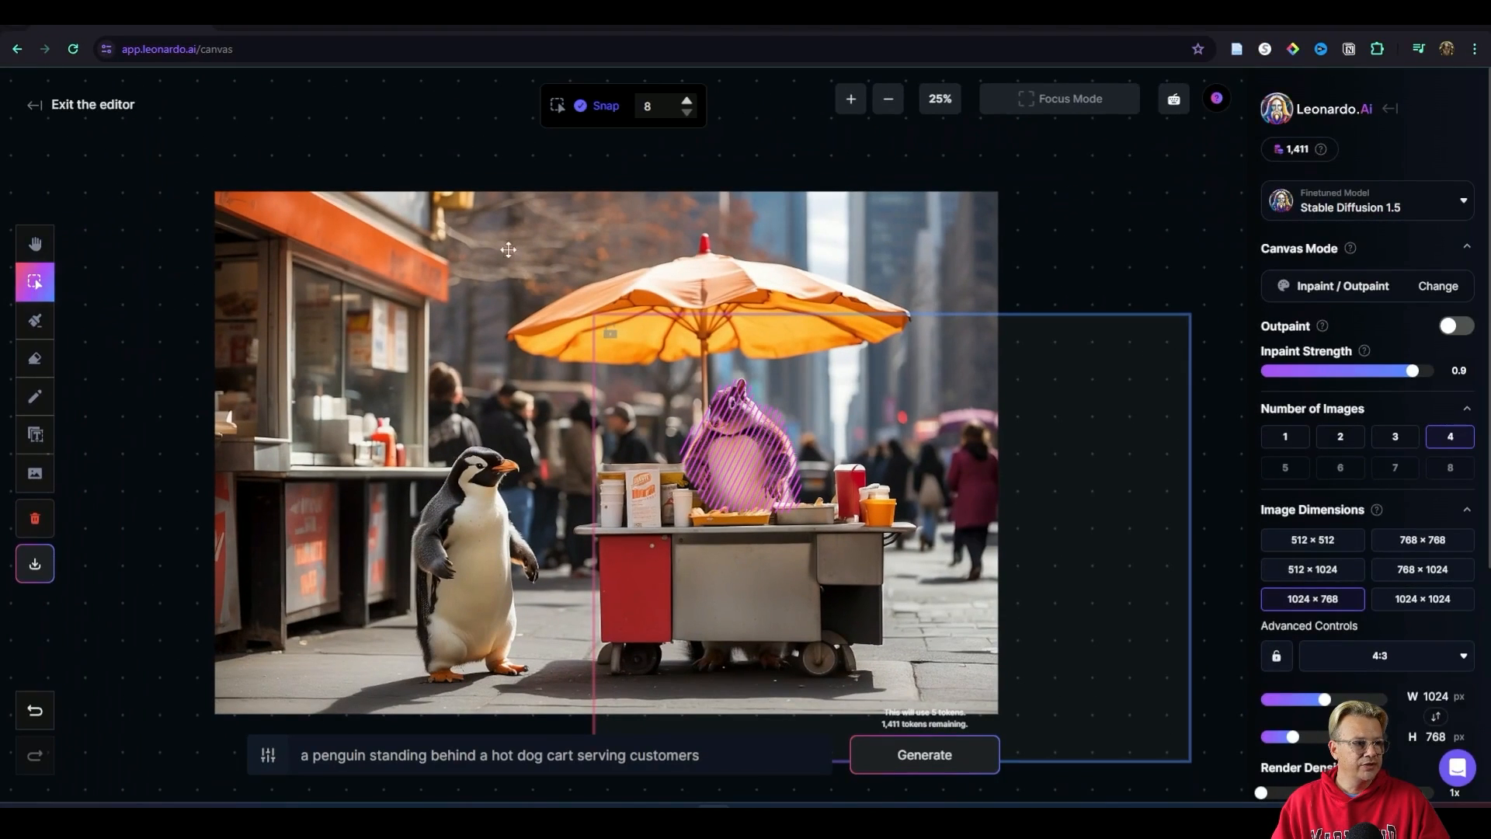
drag(681, 334, 349, 280)
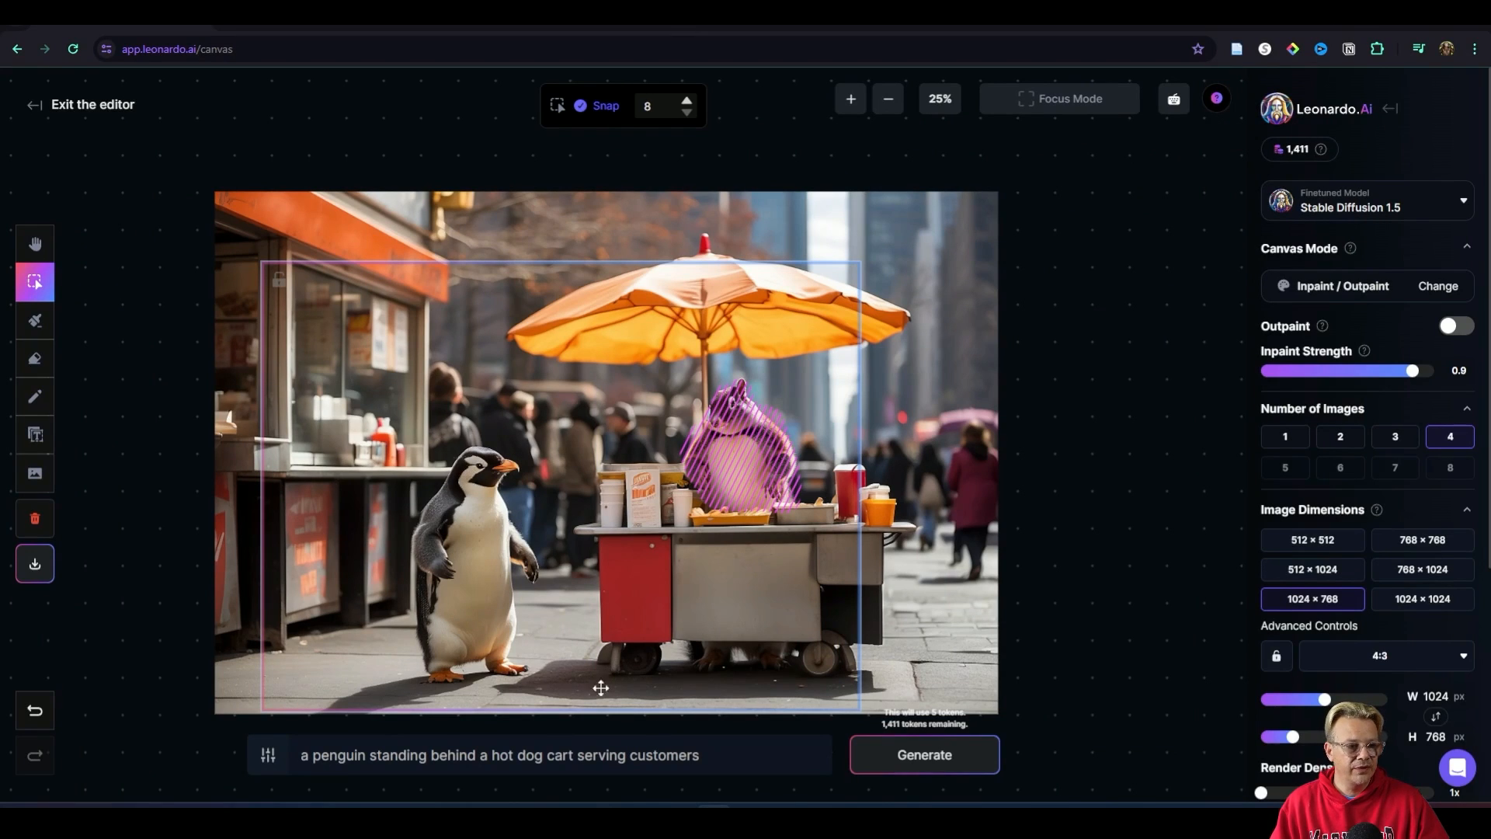
Step: Generate four variations within the repositioned 1024 × 768 frame, compare them, and discard them
click(948, 755)
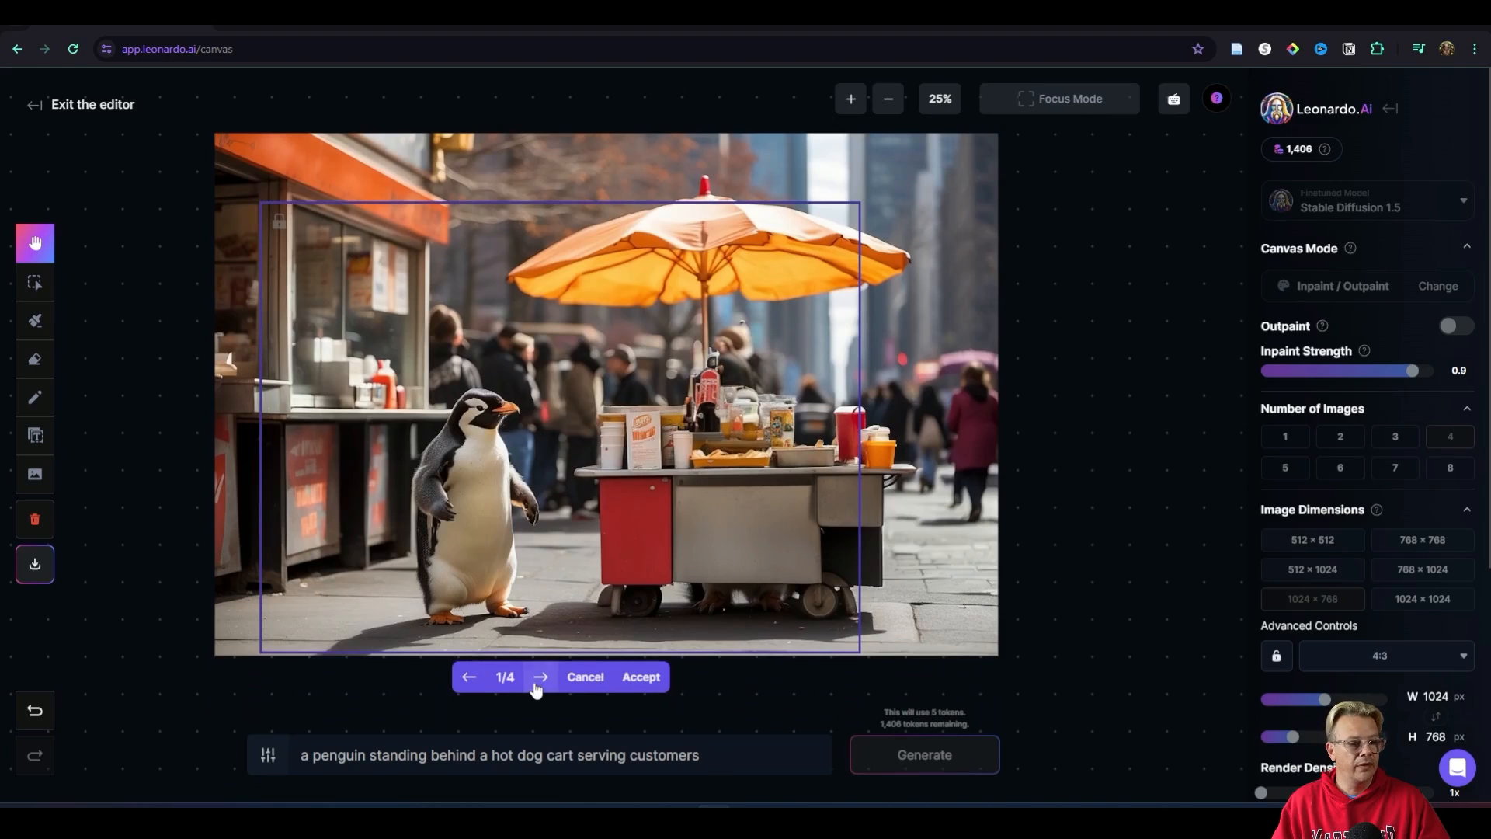
click(541, 678)
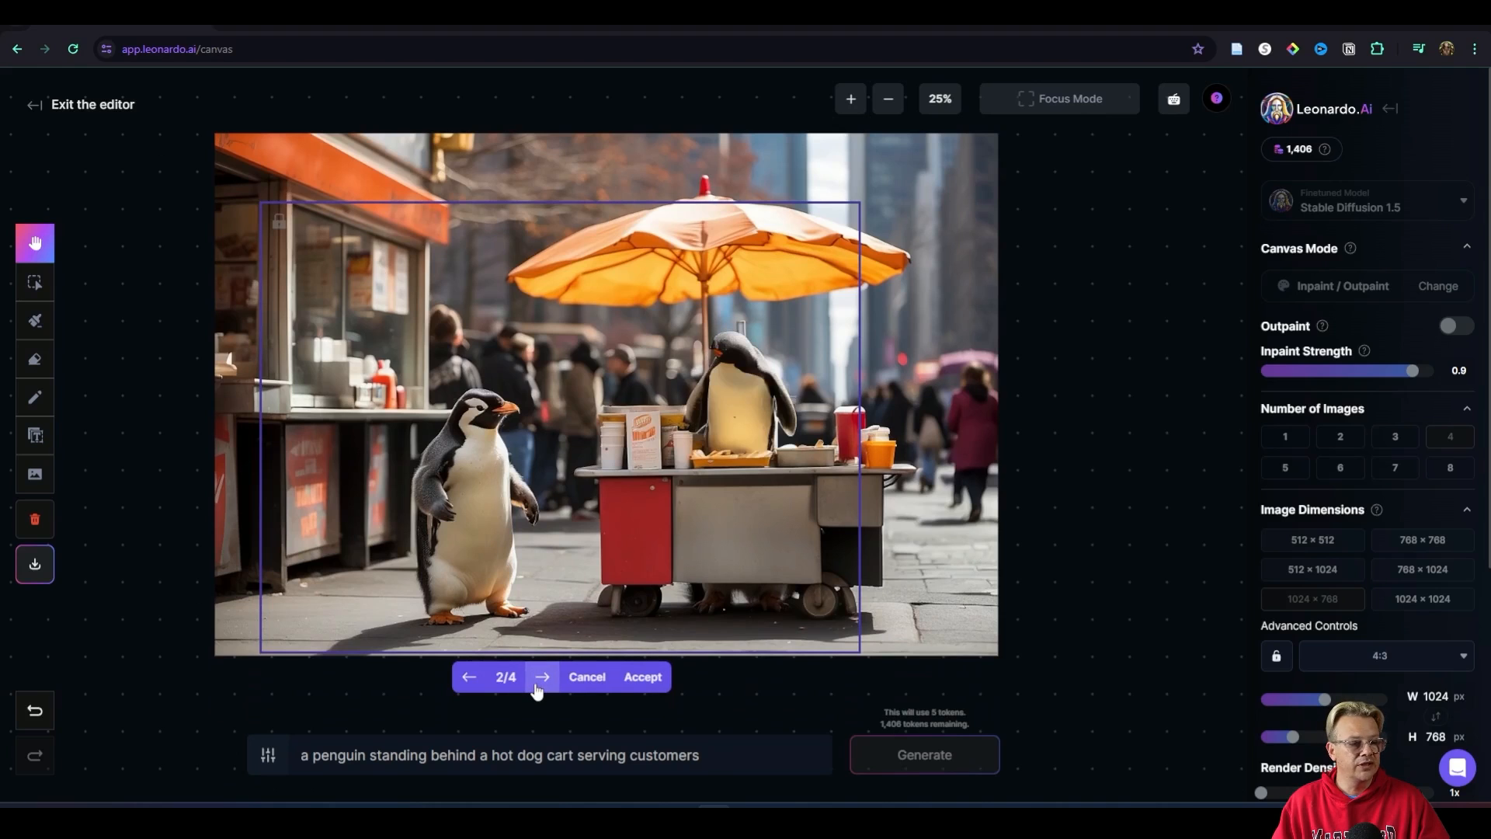
click(541, 678)
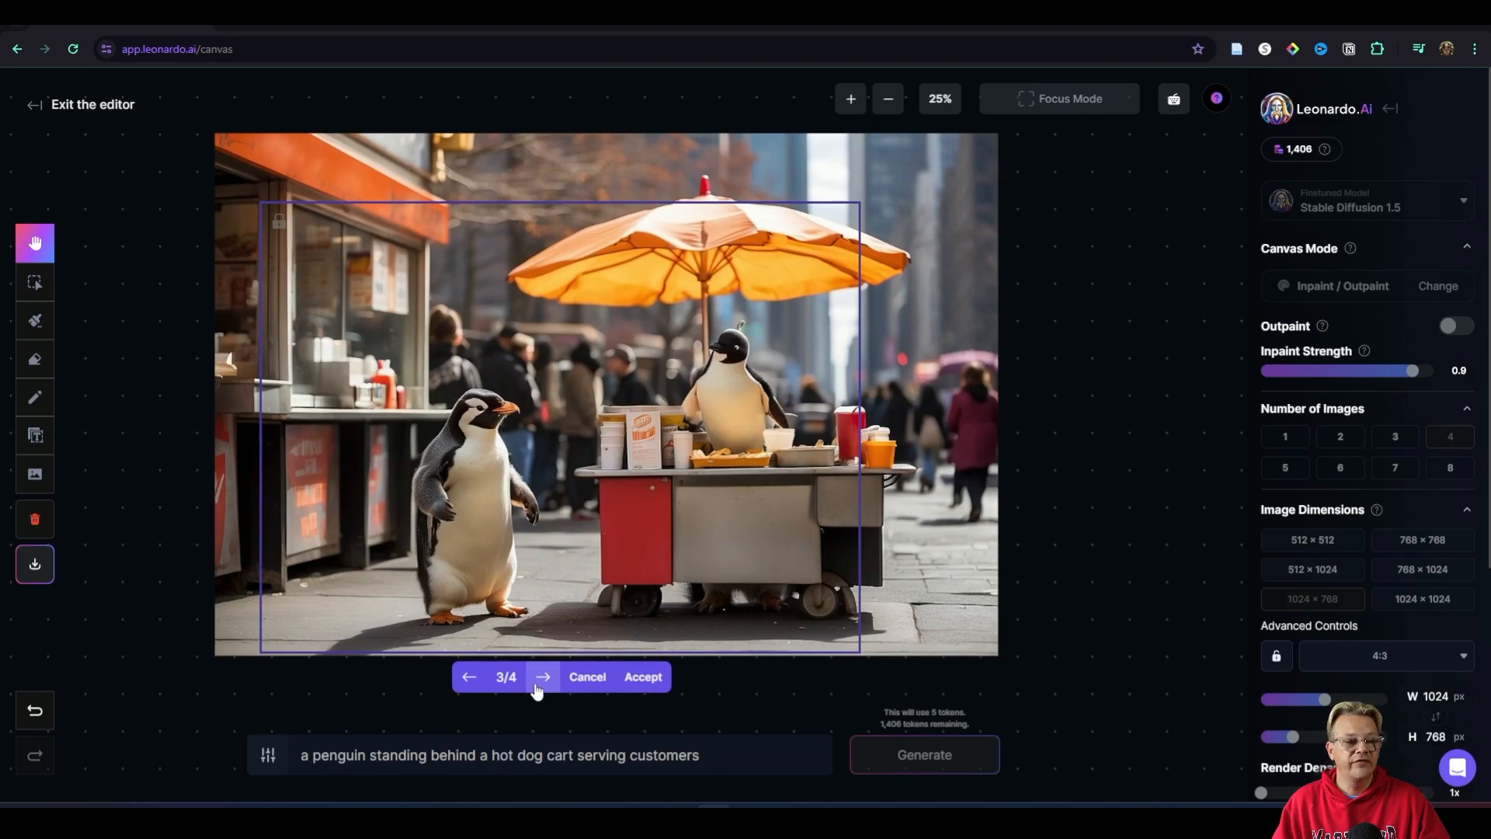
click(587, 677)
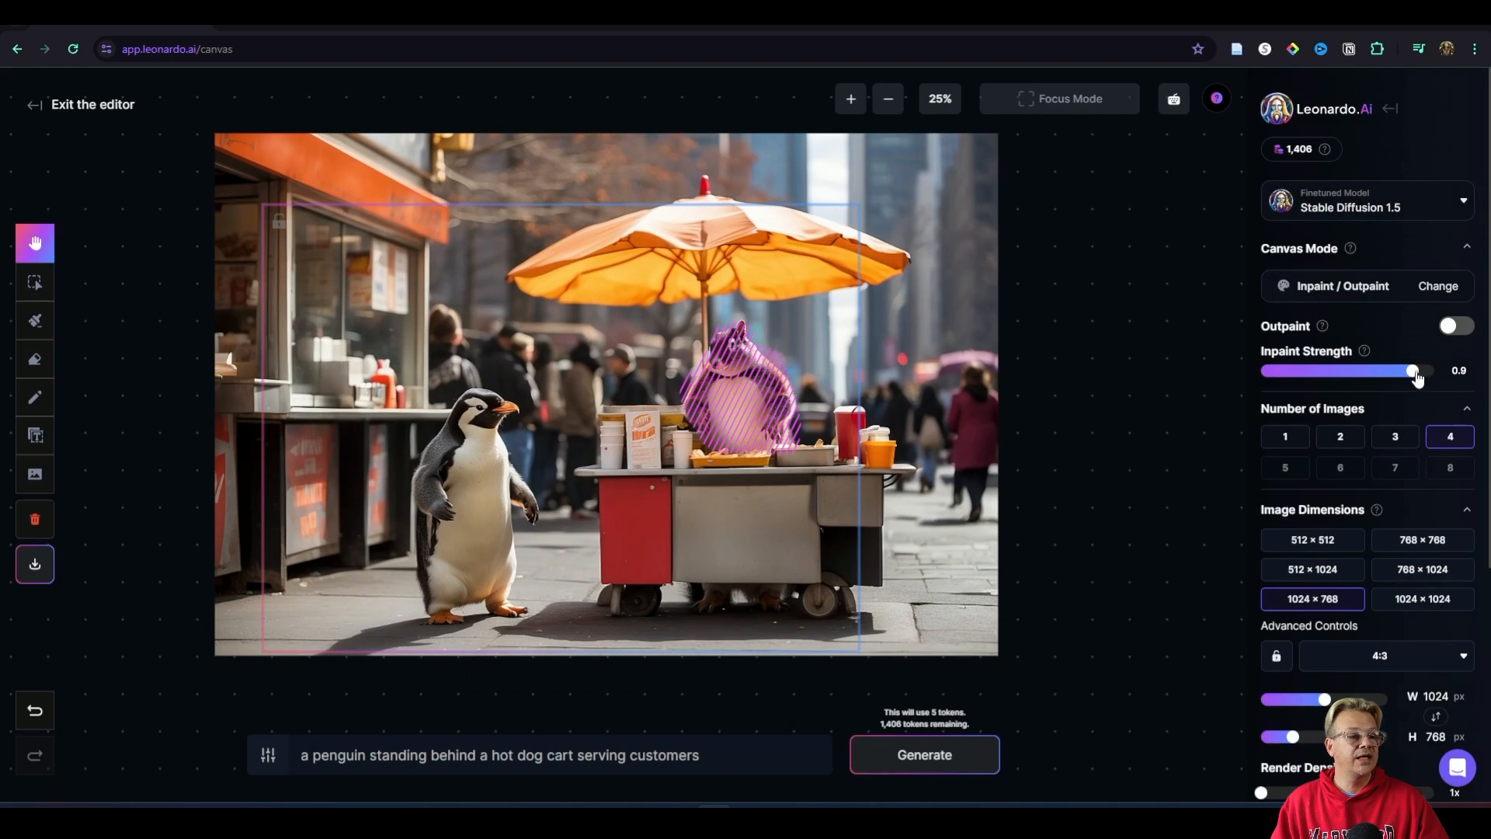
Step: Set the inpaint strength to 0.8, generate four variations, compare them, and accept the first one
drag(1415, 374, 1389, 378)
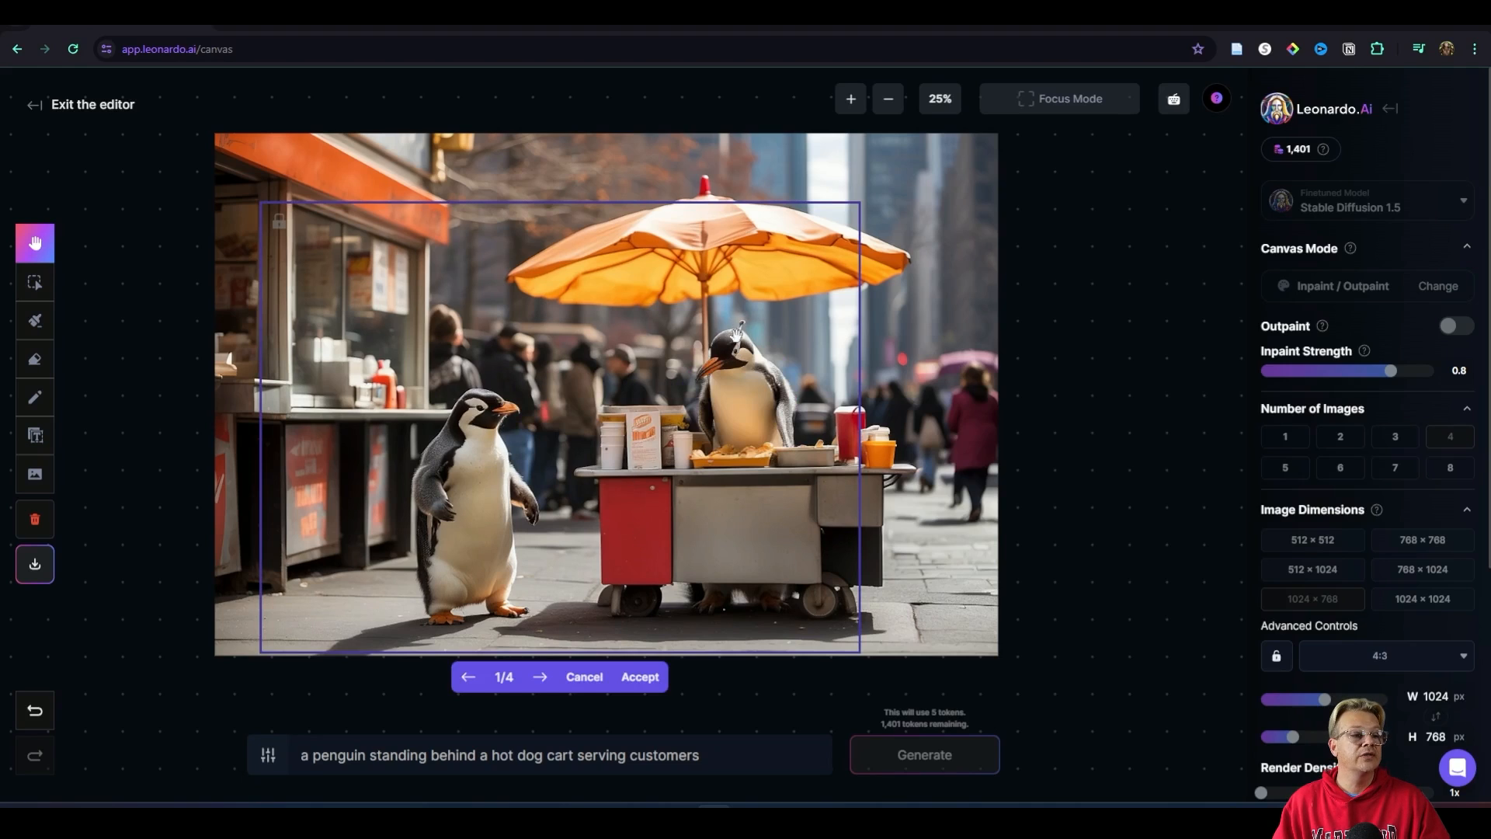
click(541, 677)
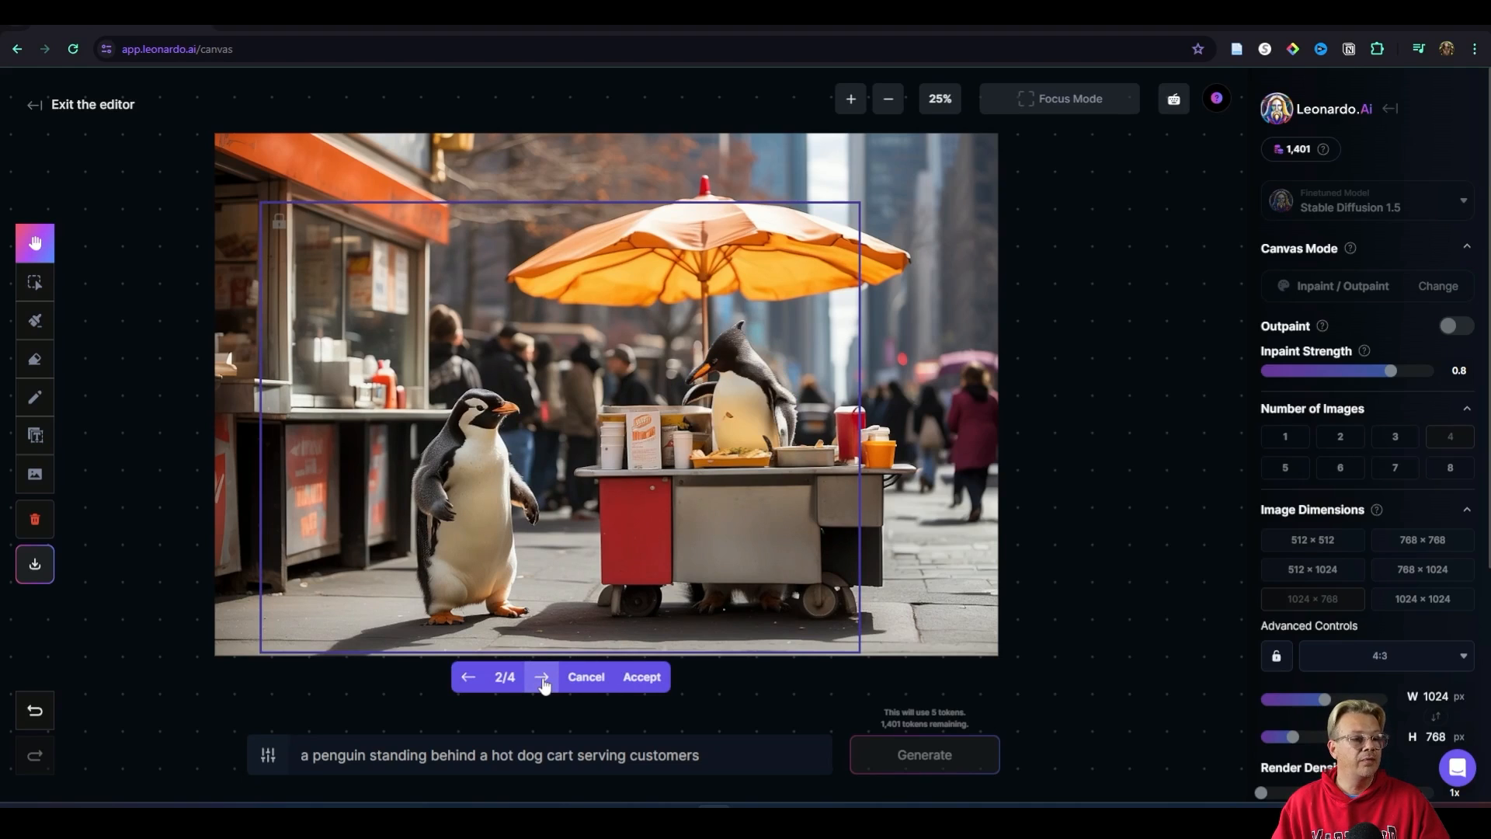
click(542, 678)
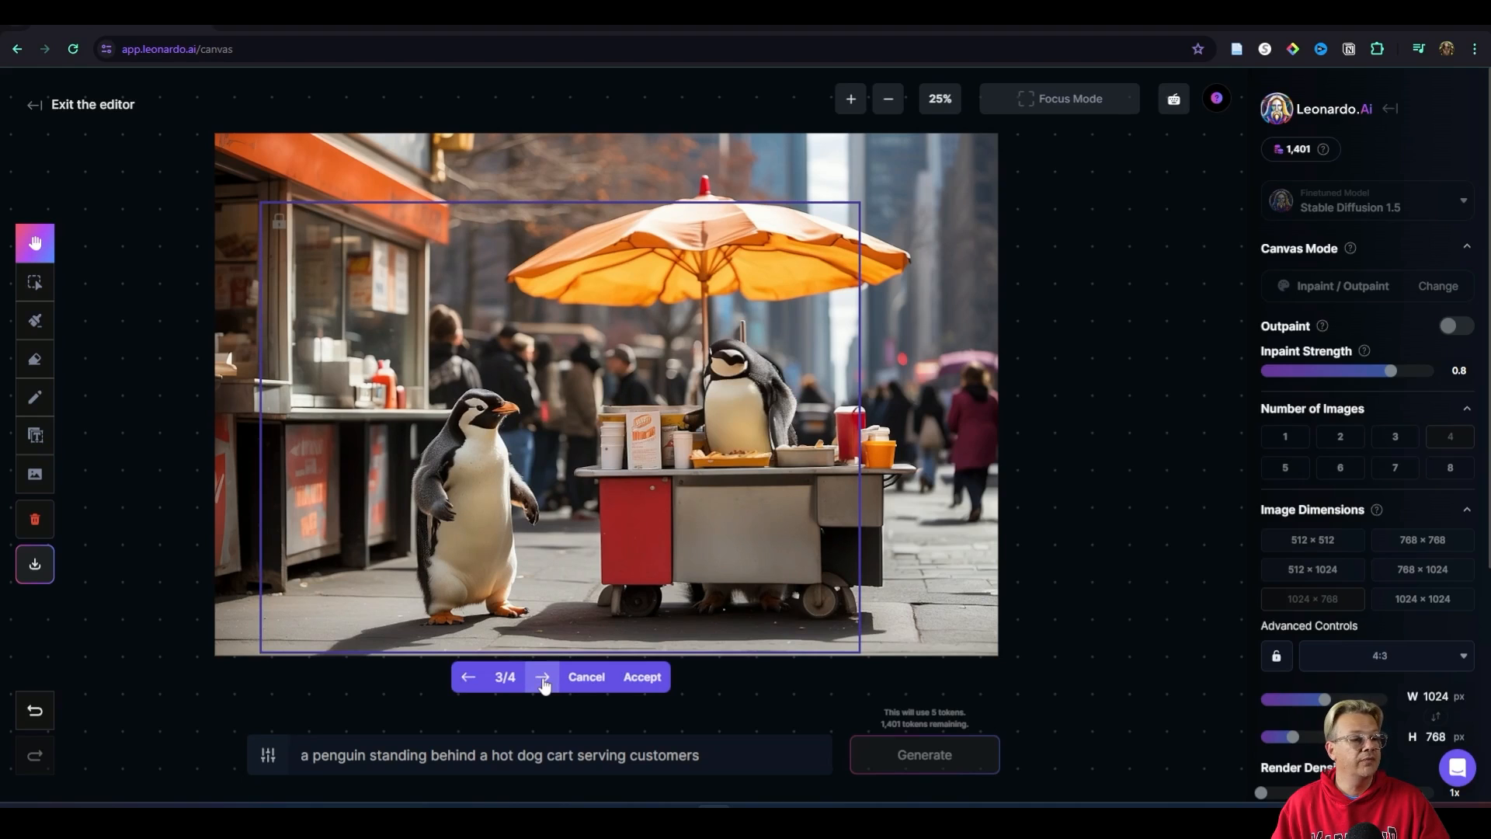
click(542, 677)
click(542, 677)
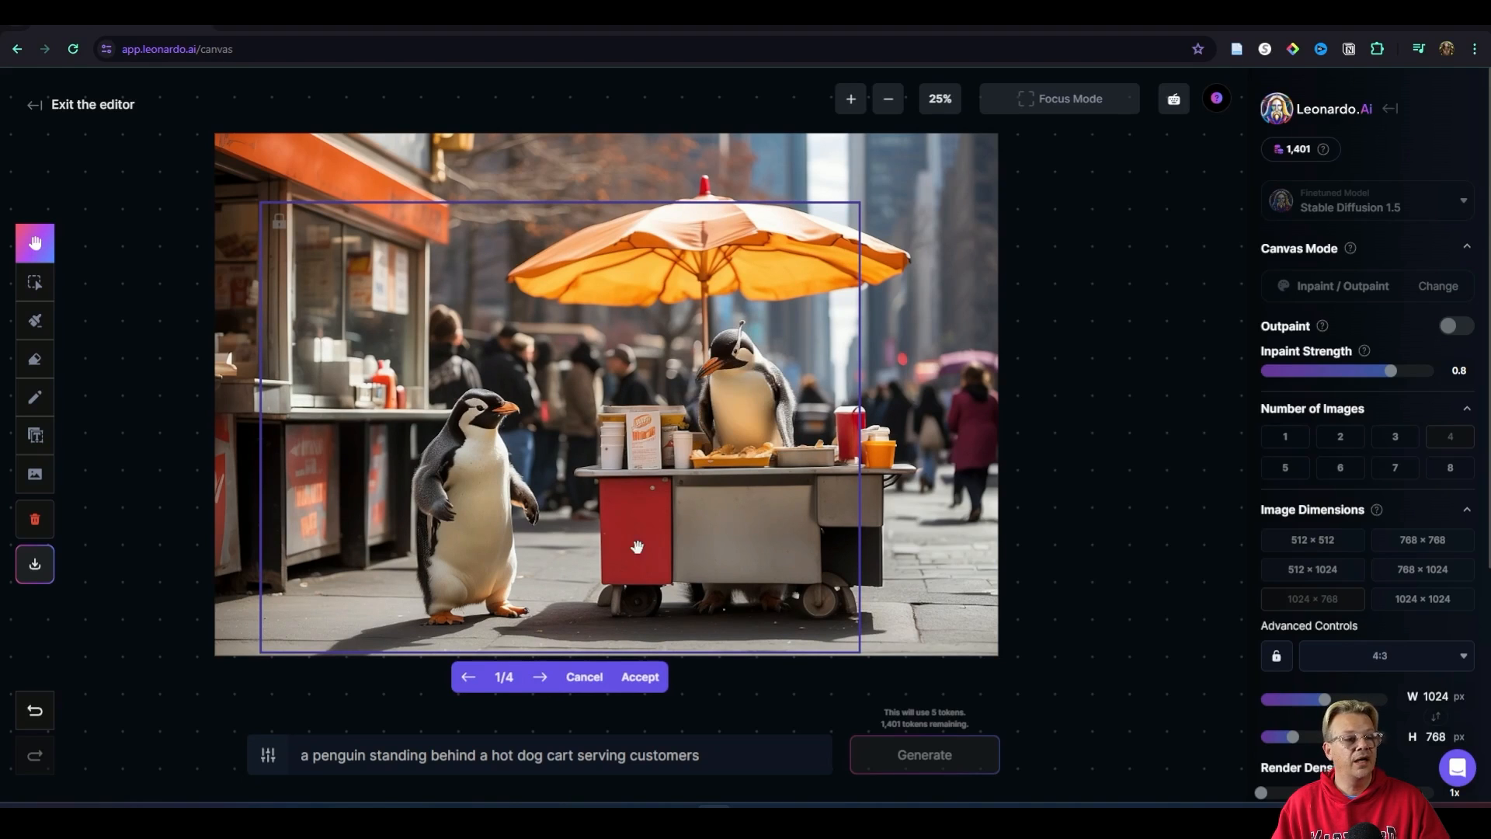
click(641, 680)
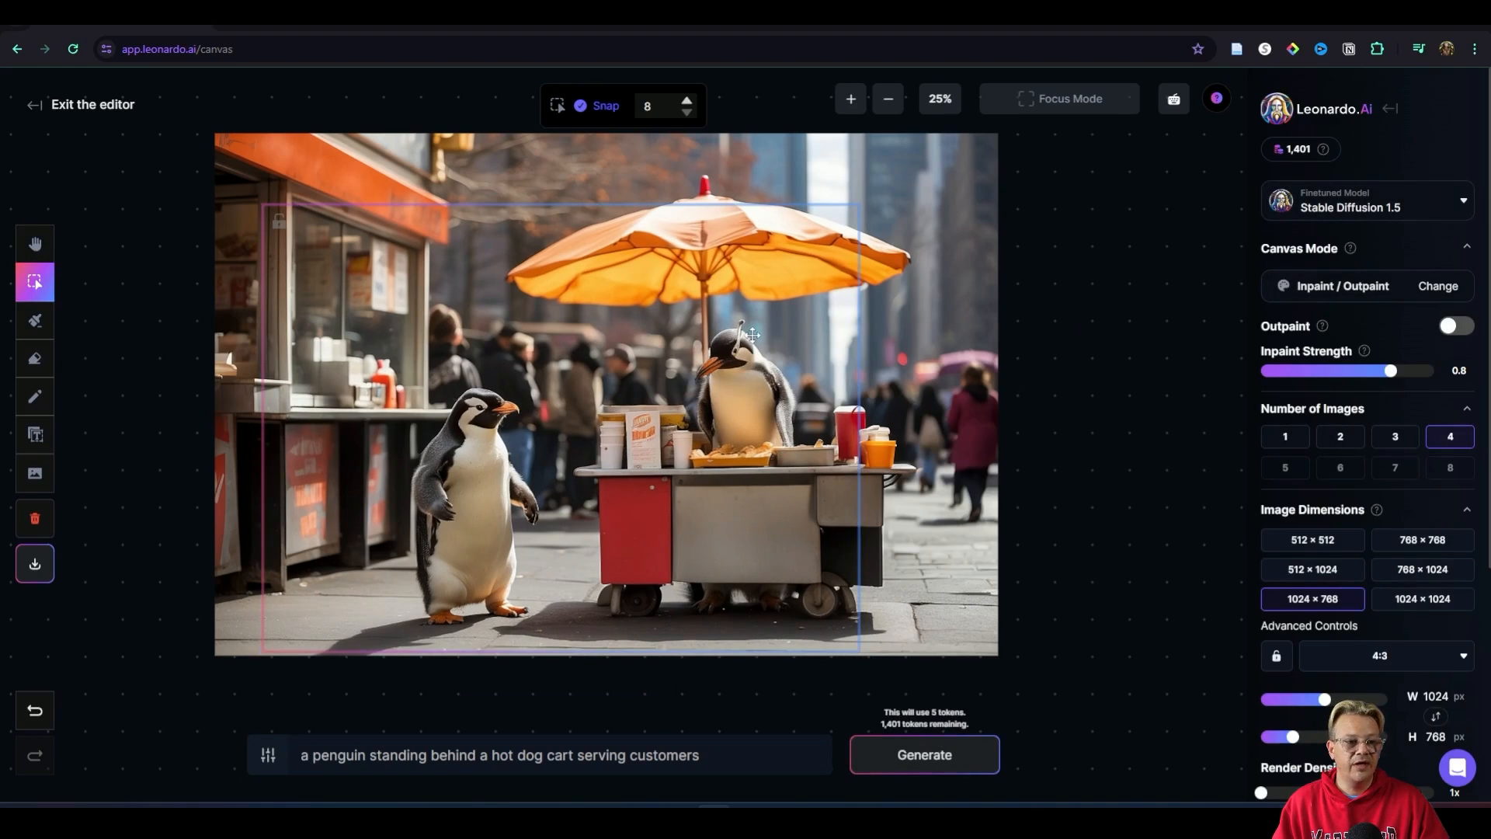
Step: Erase the tip of the stray antenna-like artifact above the cart penguin's head with the Erase tool set to All at size 23
click(853, 99)
click(853, 100)
click(853, 100)
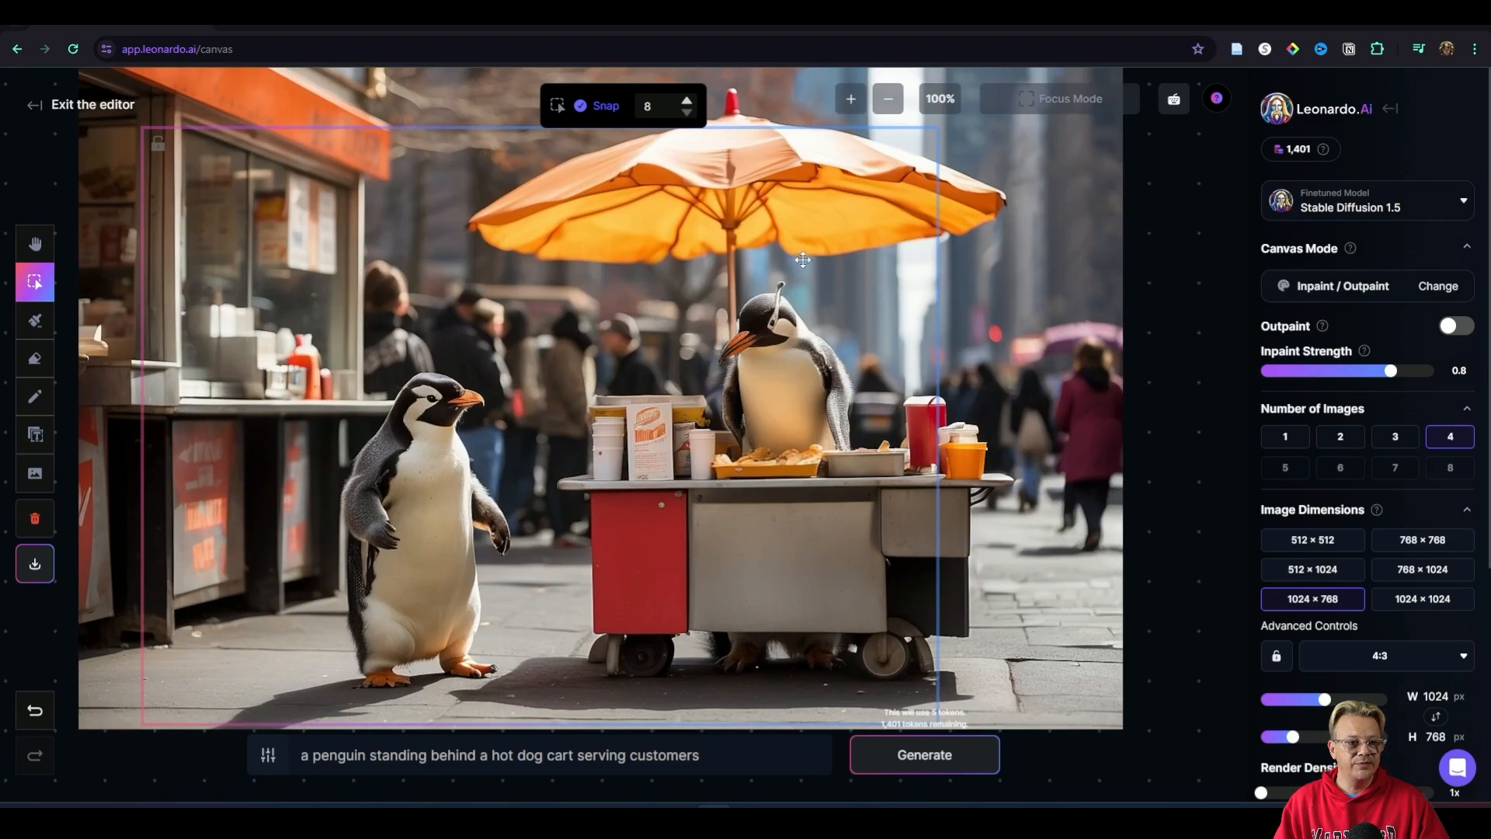
scroll(784, 292, up, 2)
scroll(784, 292, up, 5)
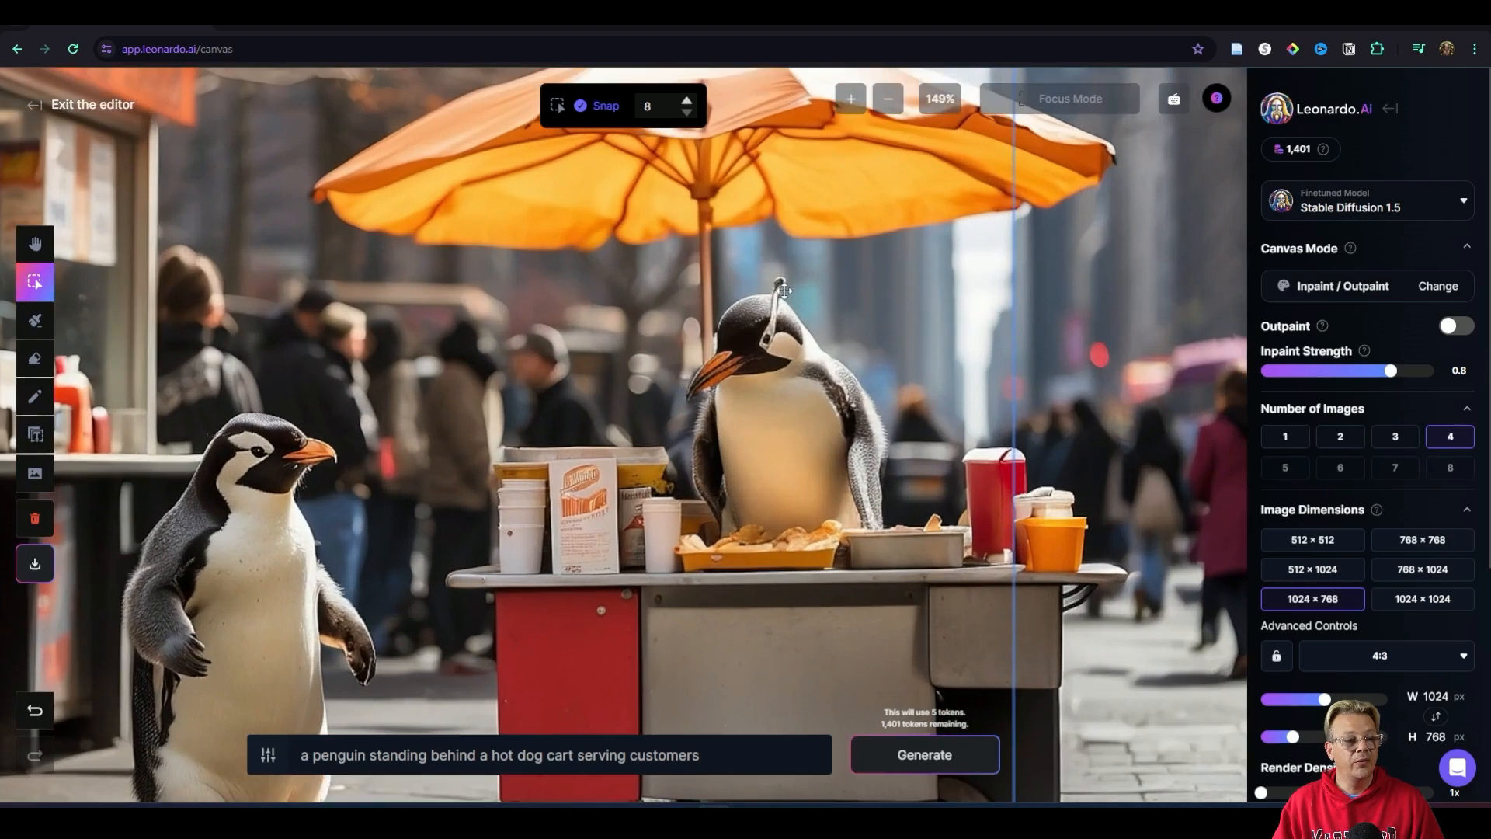
scroll(824, 295, up, 1)
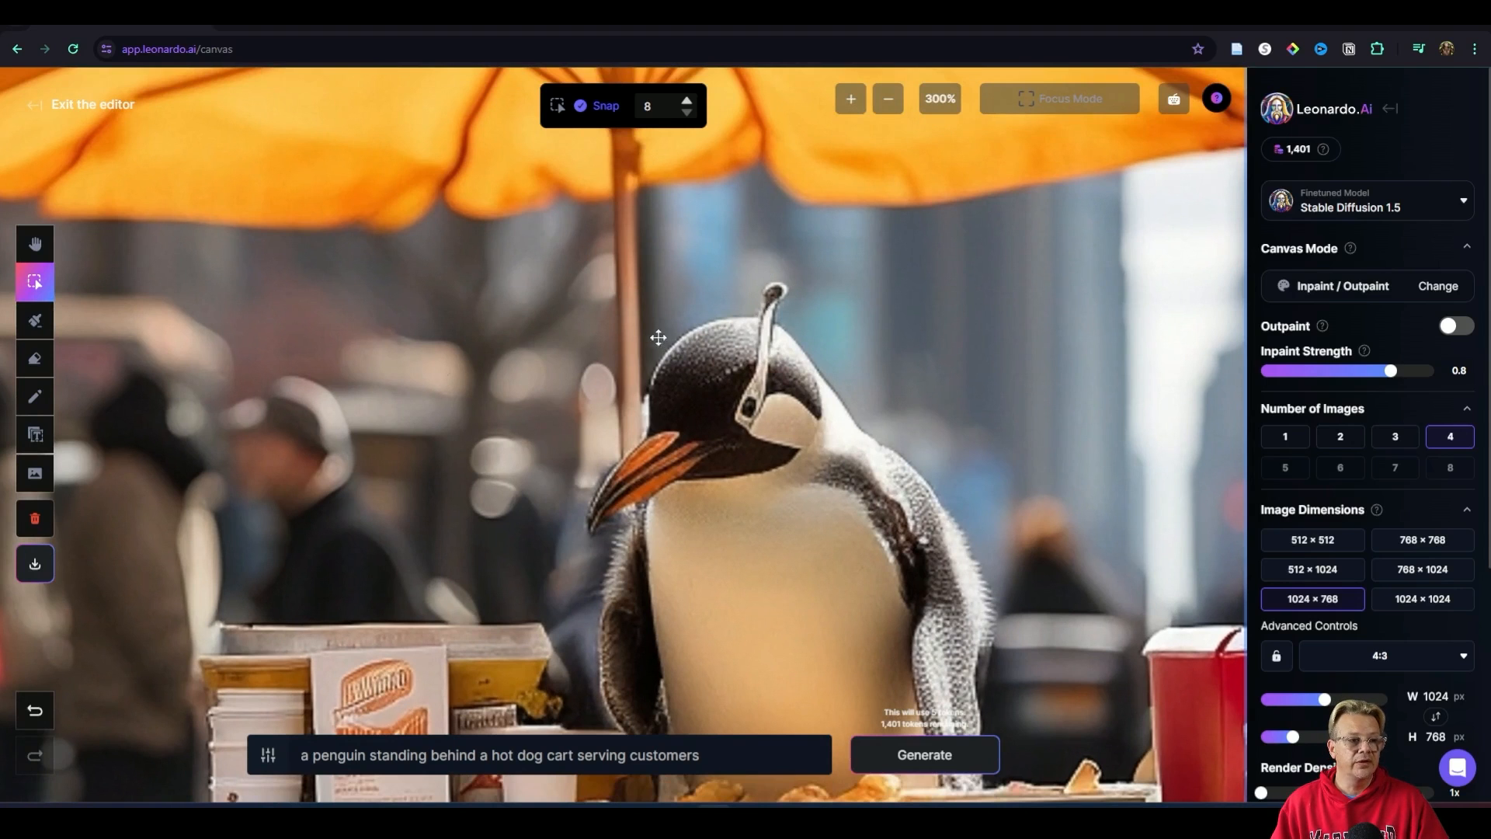
click(36, 360)
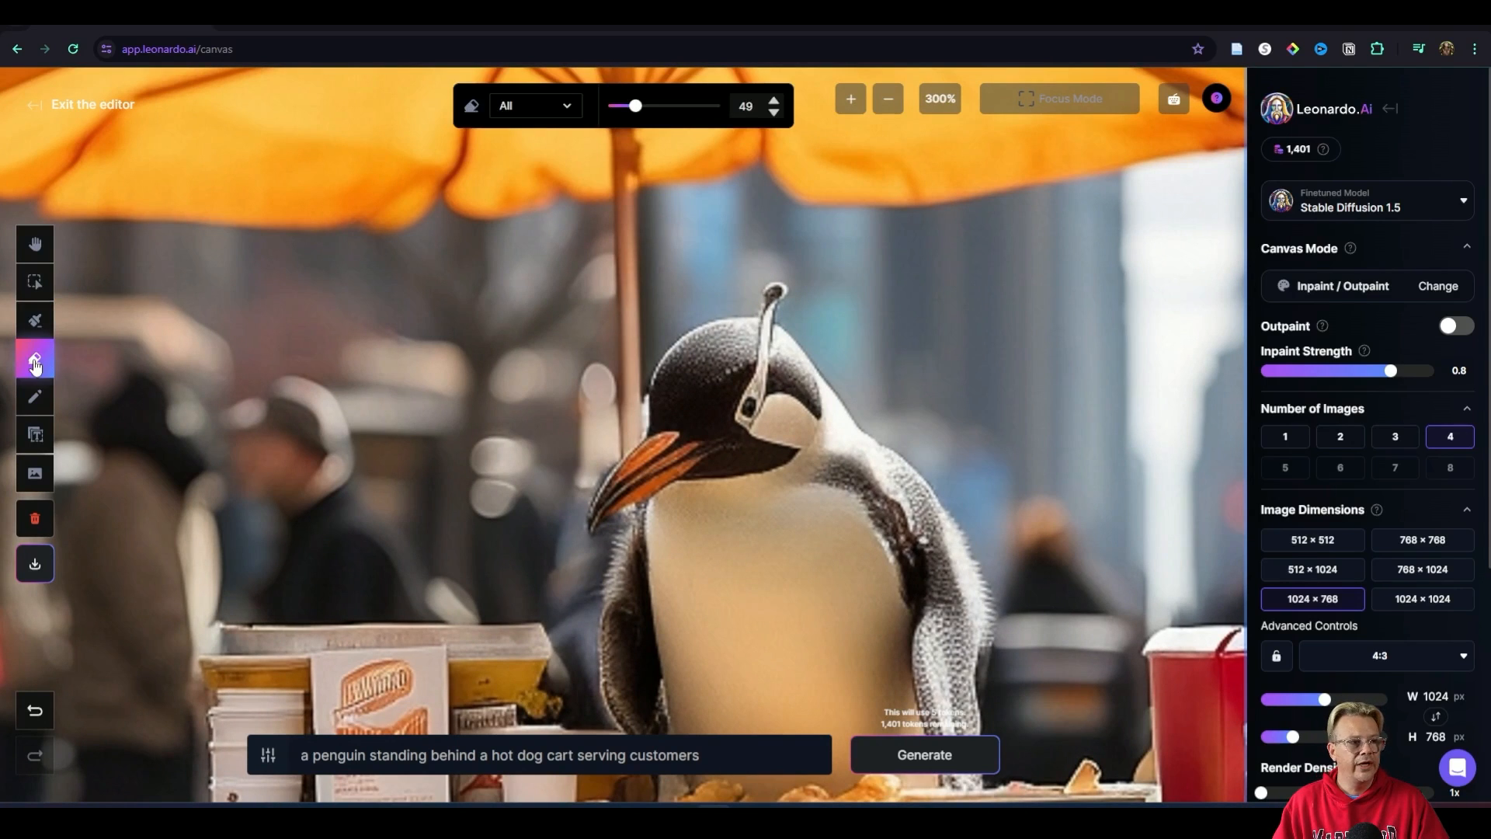
click(33, 251)
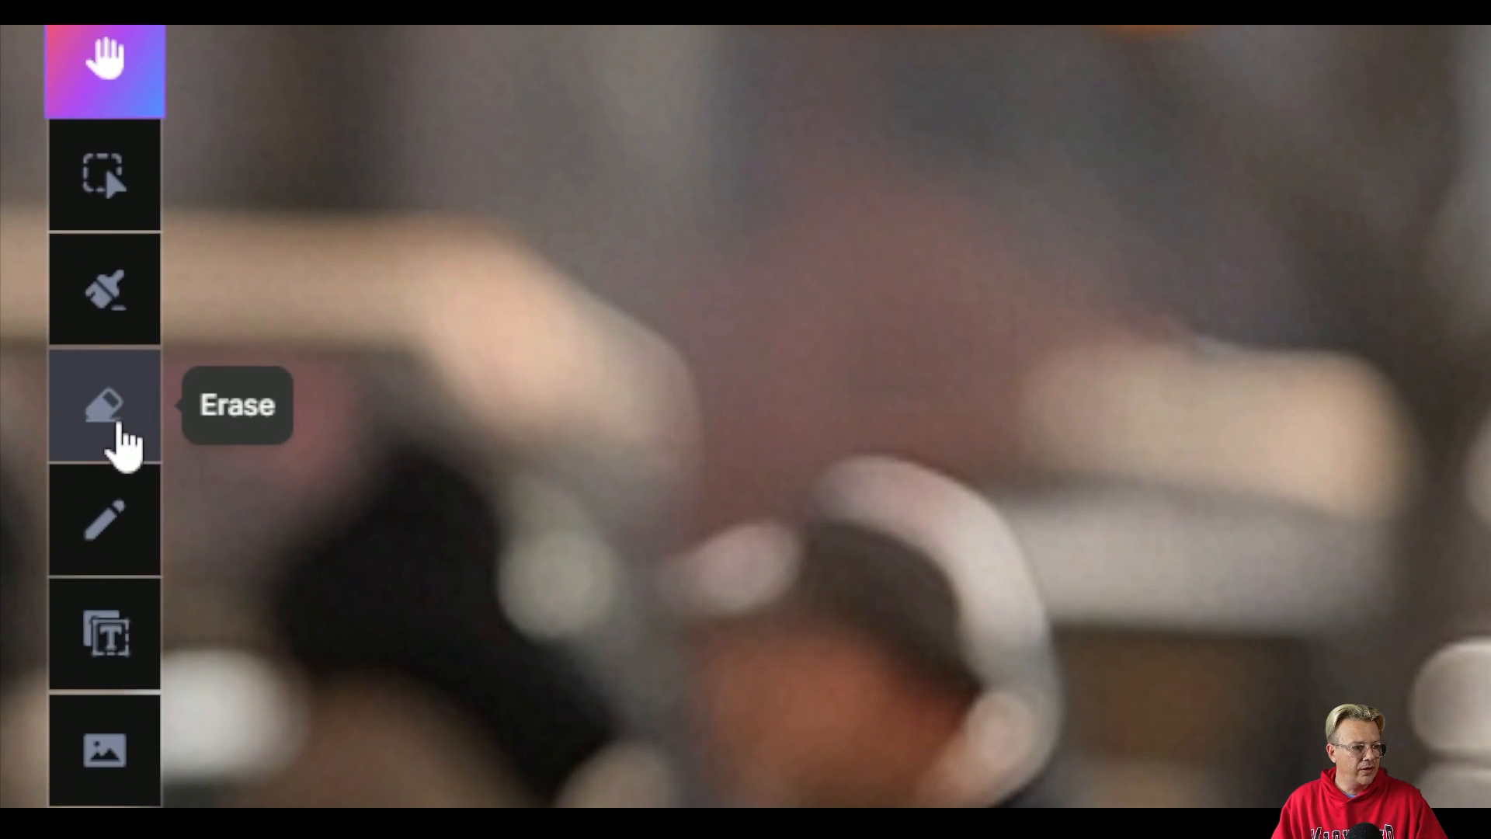
click(118, 430)
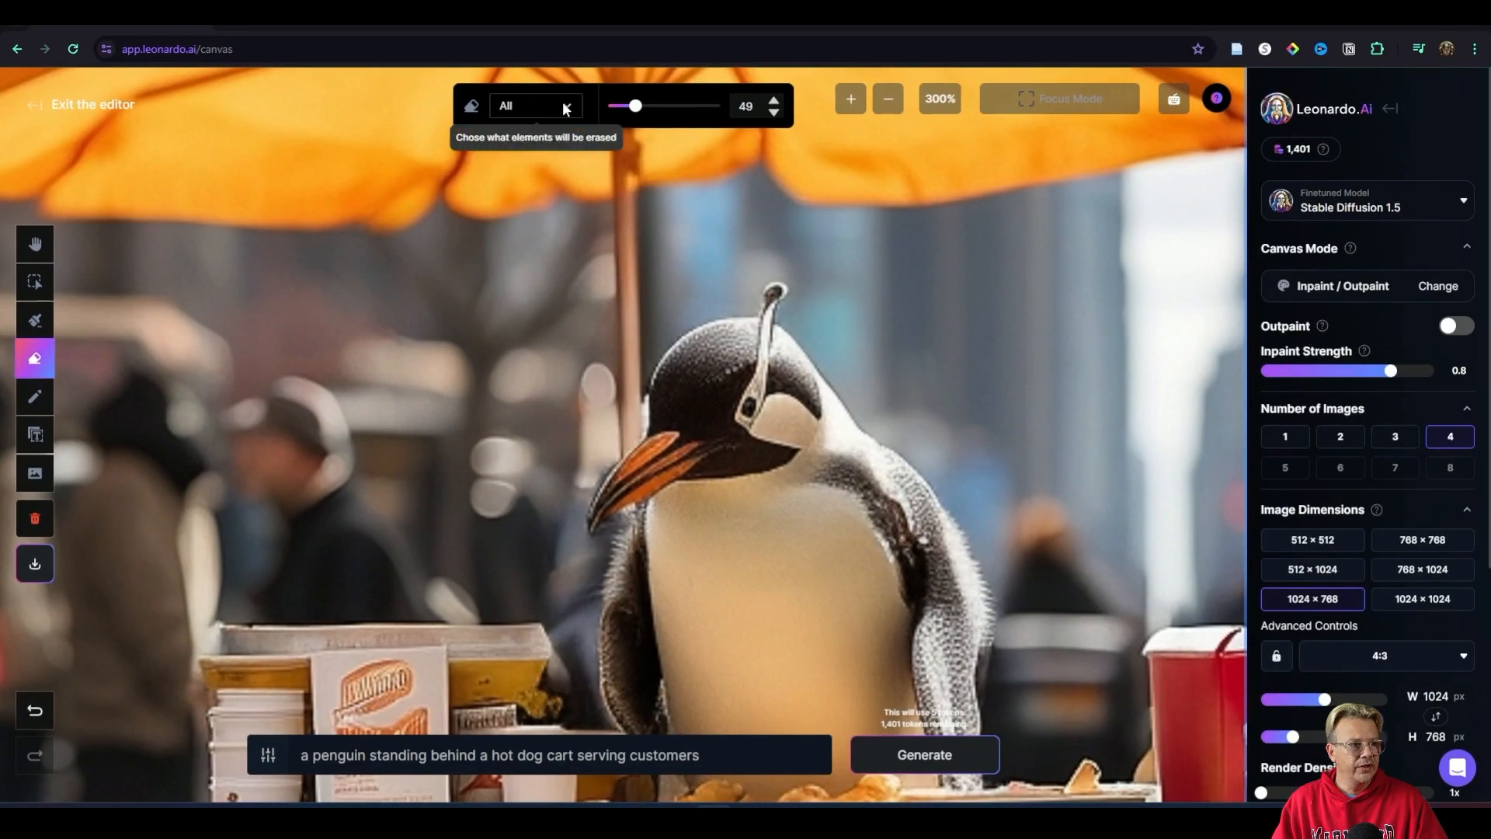
click(630, 82)
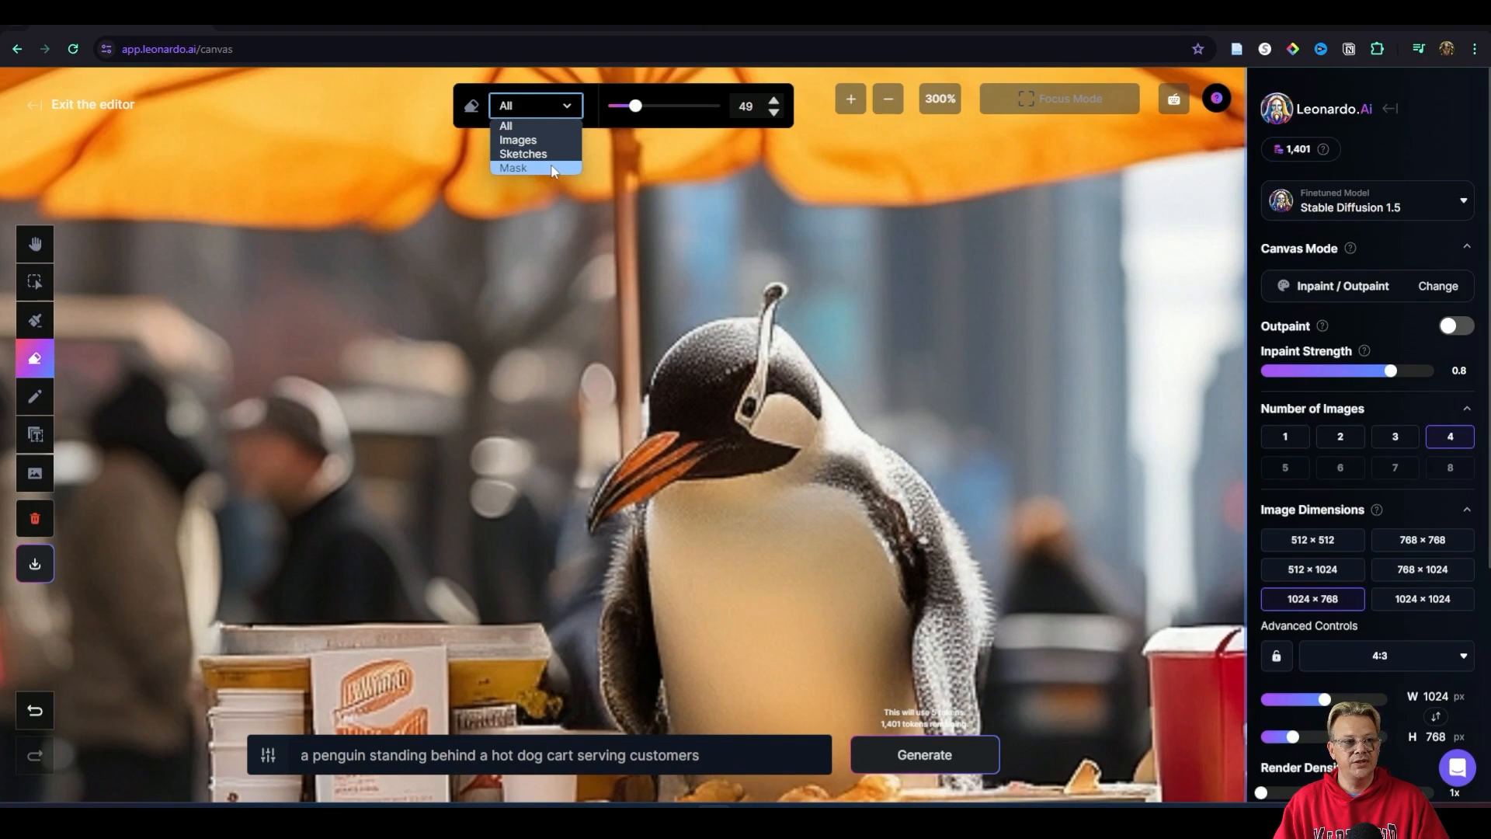
click(554, 142)
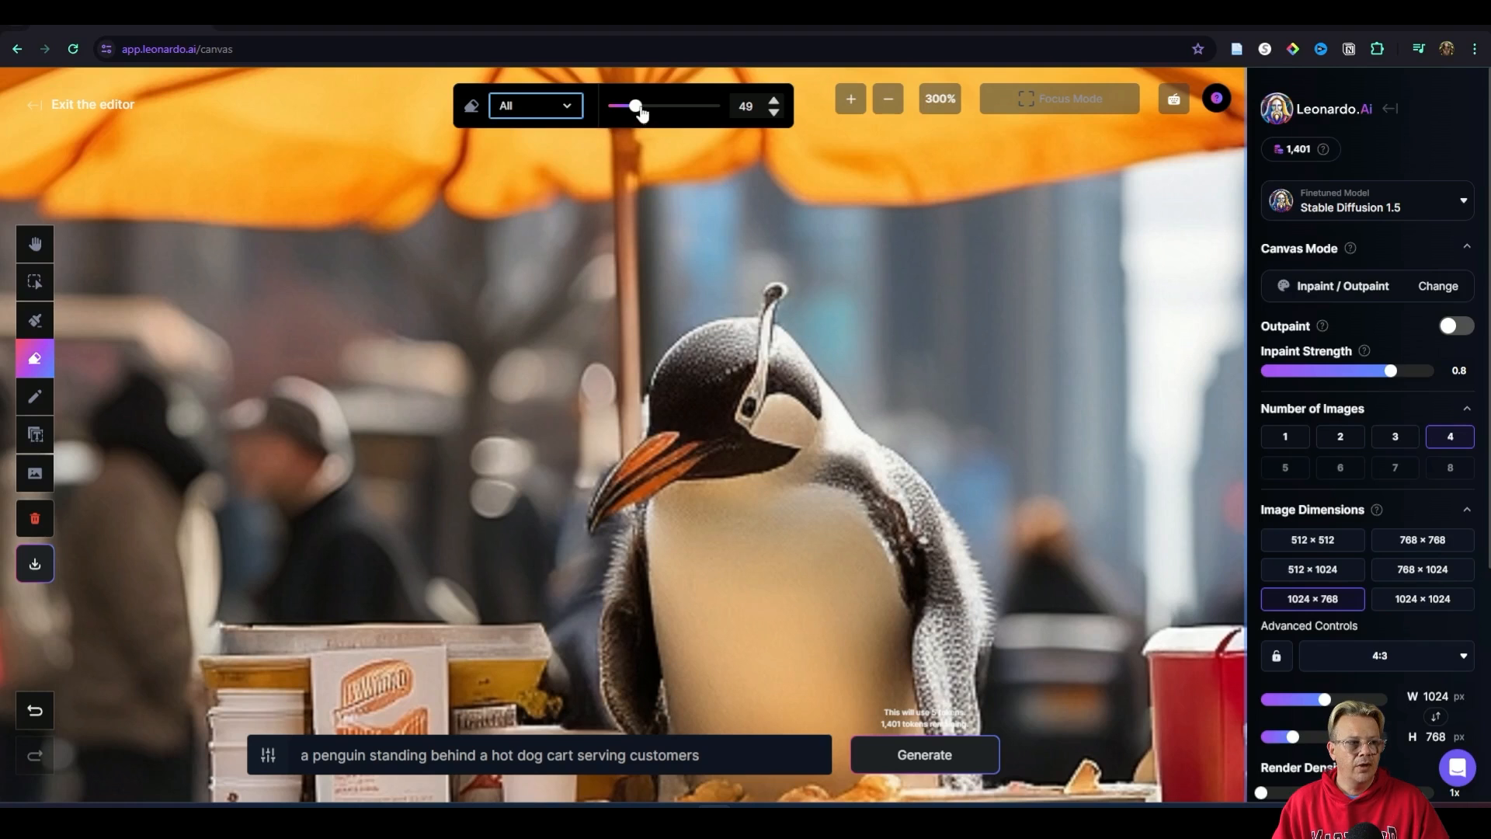
drag(641, 109, 540, 99)
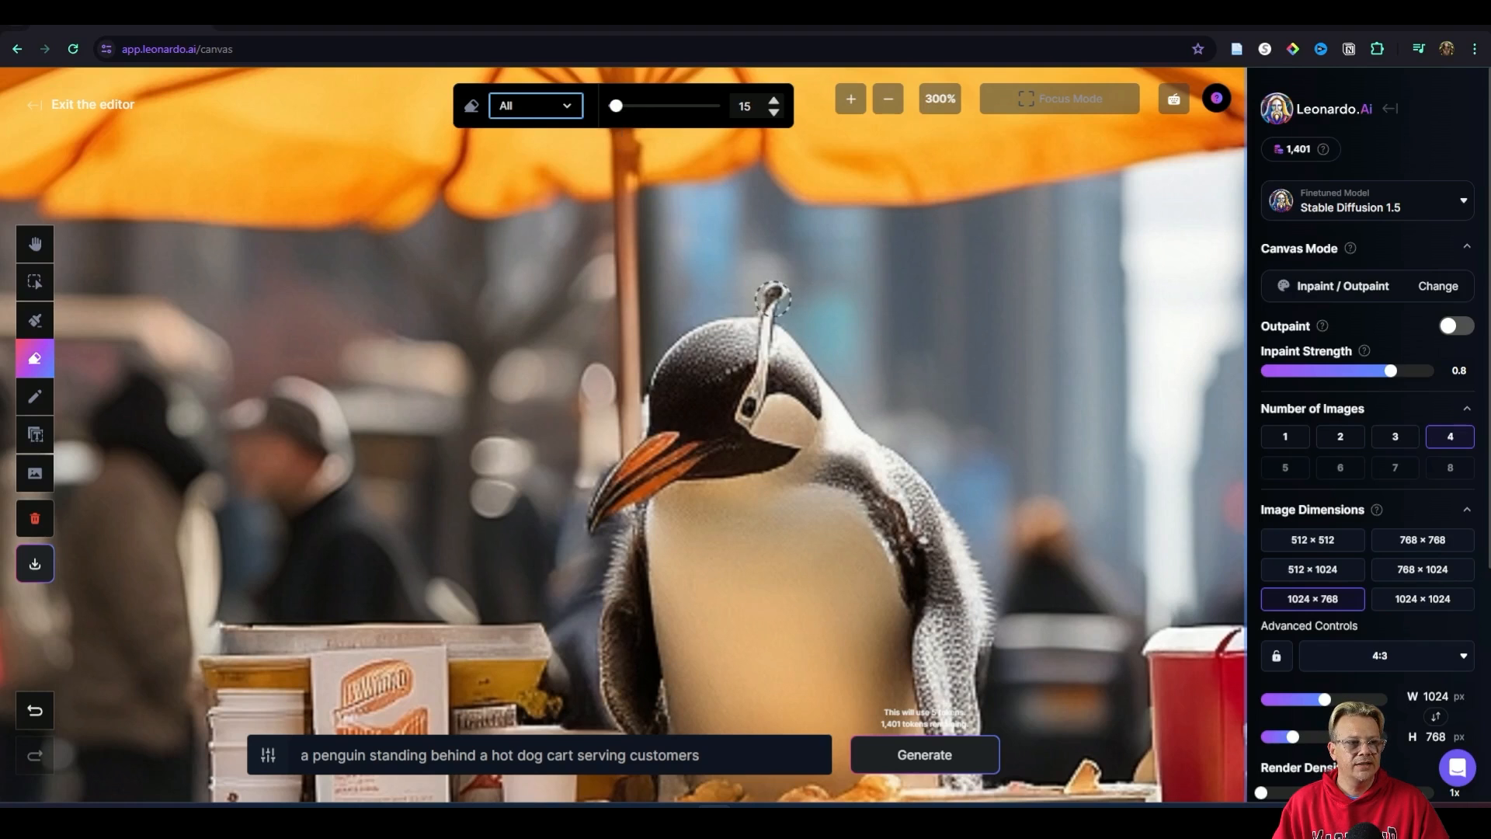
scroll(775, 296, up, 4)
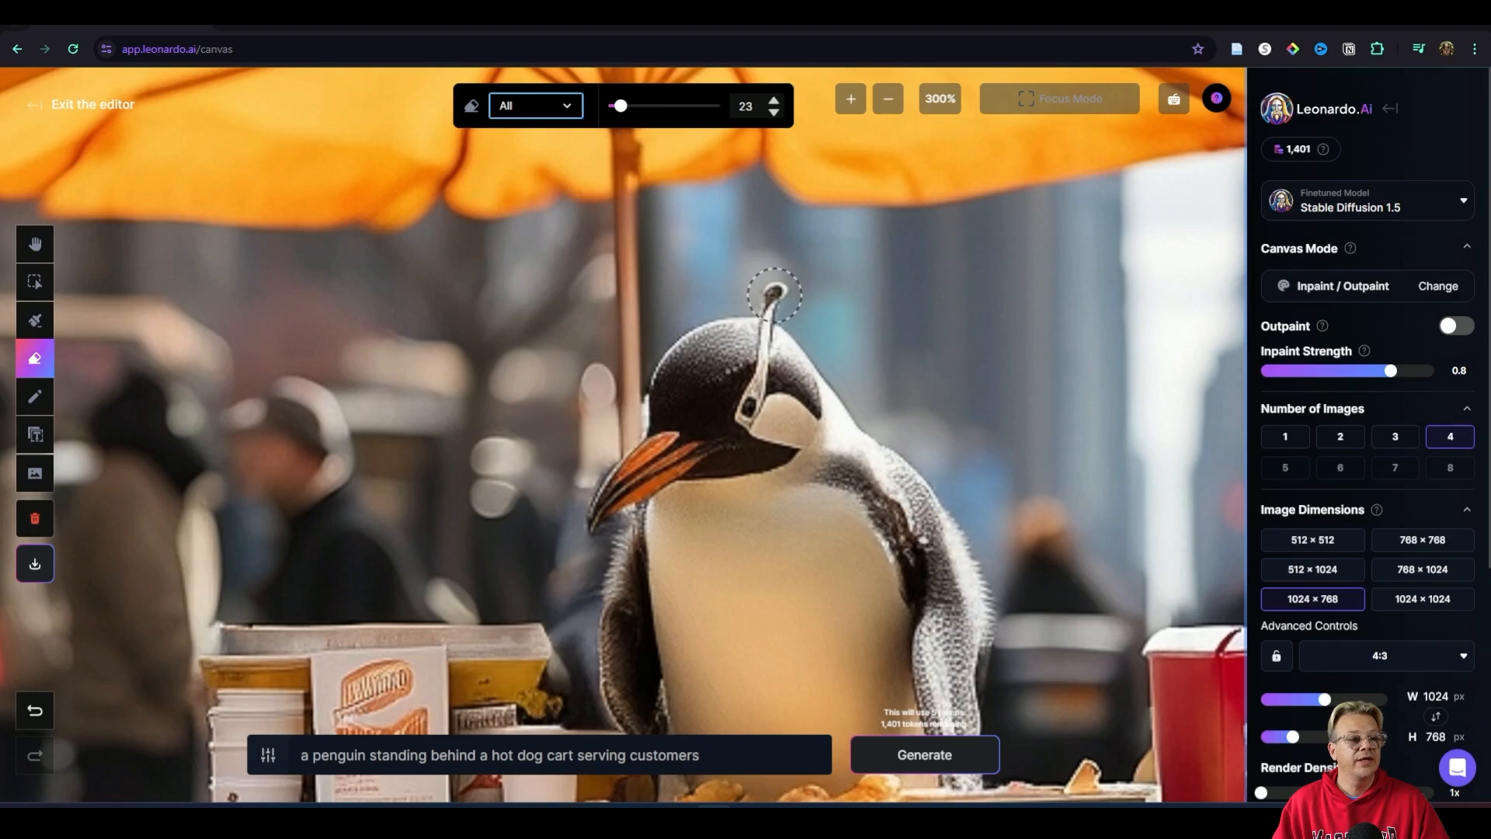
click(775, 296)
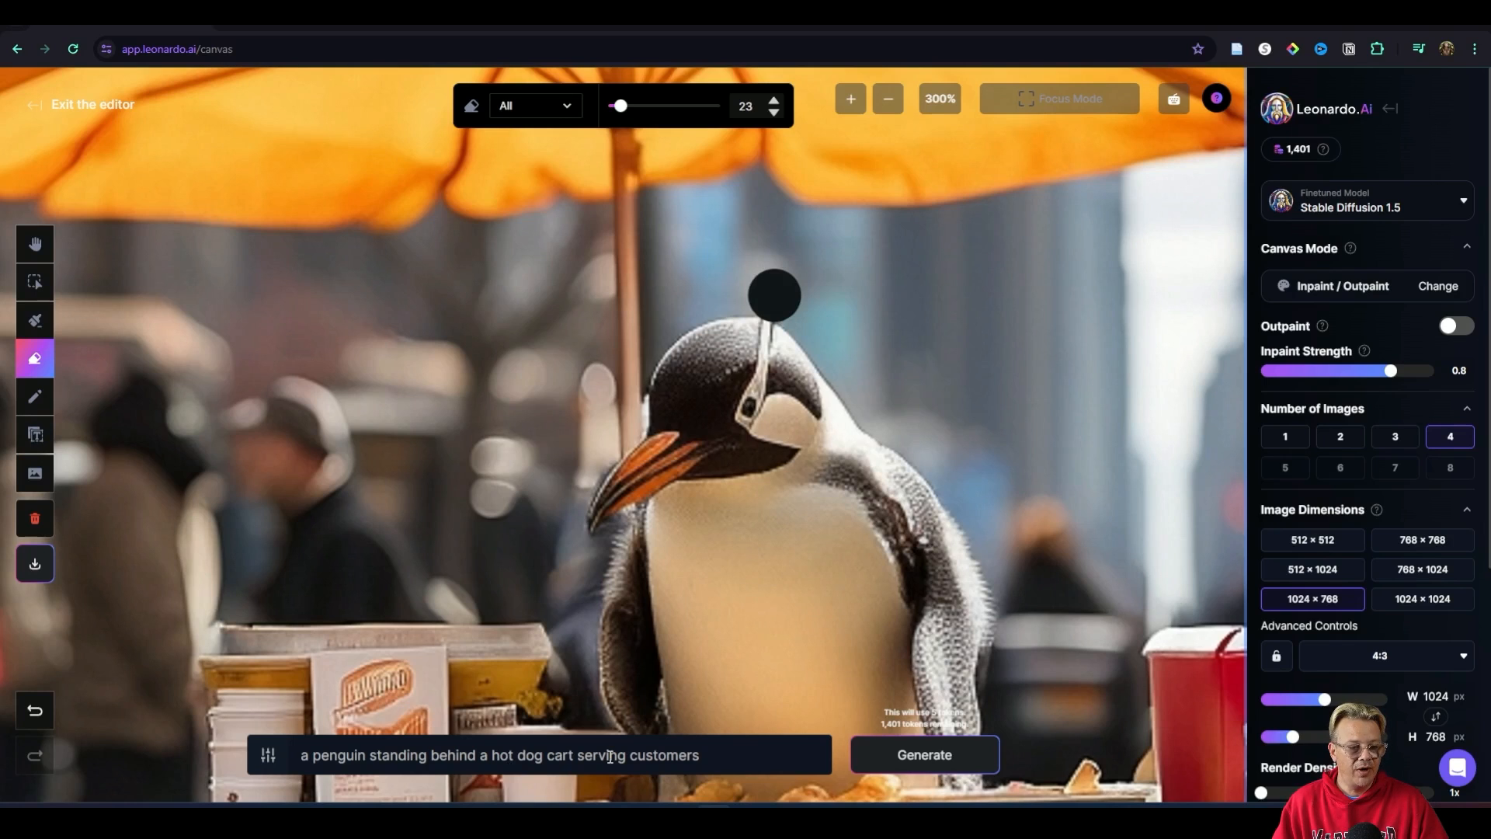
click(887, 99)
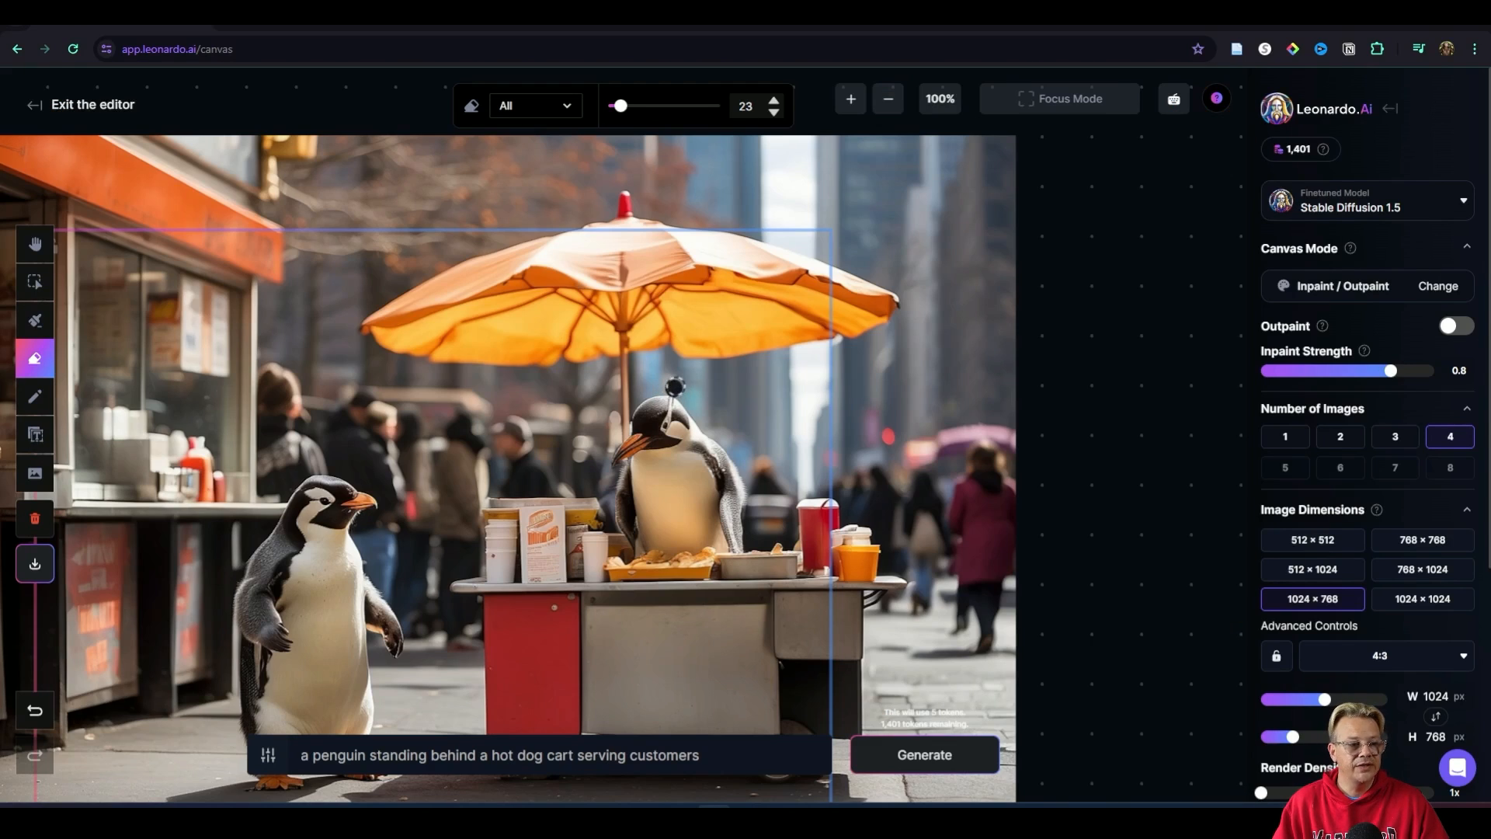
Step: Generate four variations to fill the erased spot above the cart penguin's head, compare them, and accept the second one
click(925, 750)
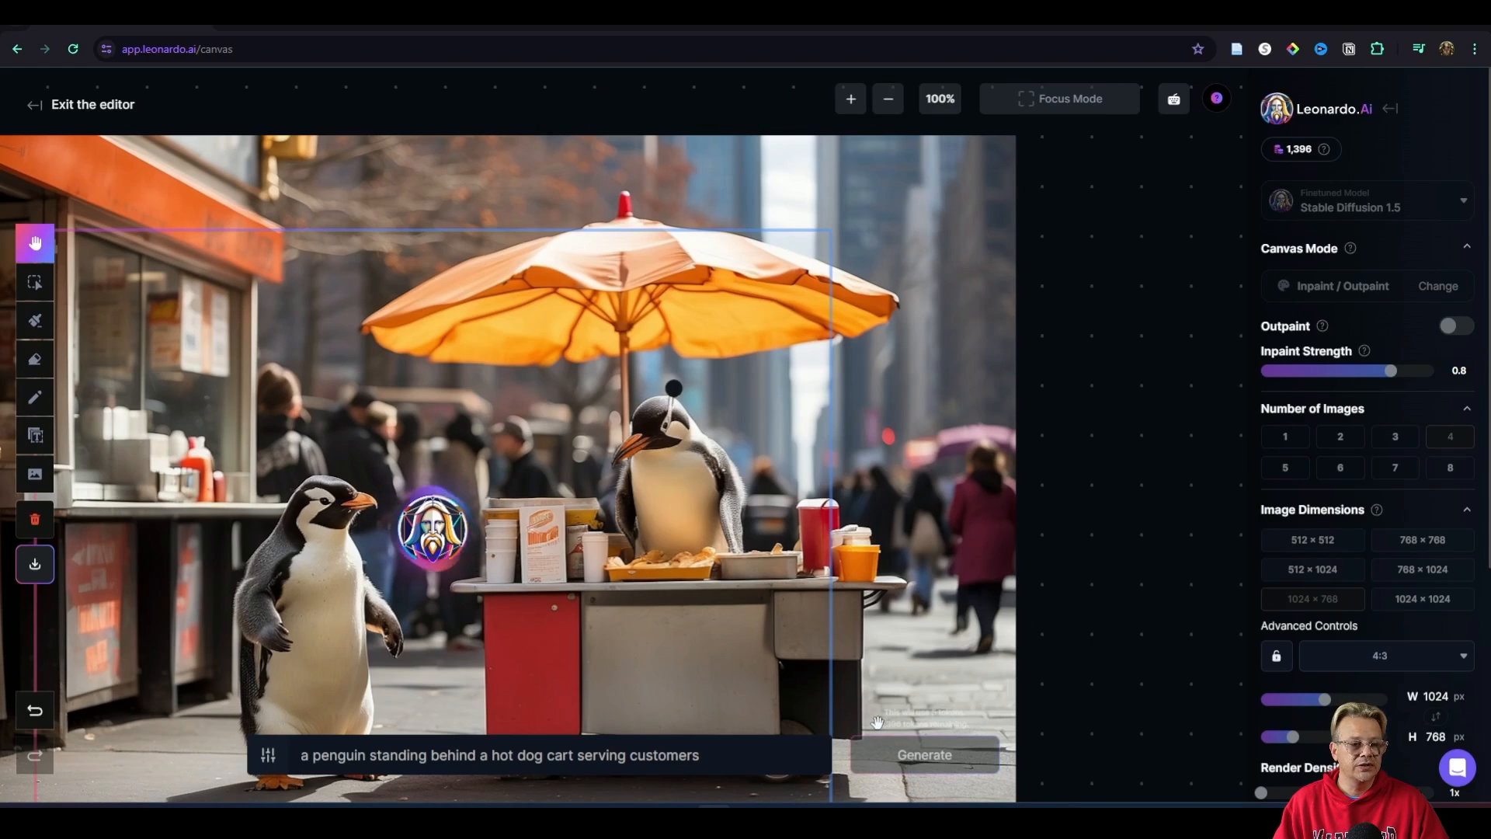
scroll(704, 483, up, 1)
scroll(705, 483, down, 3)
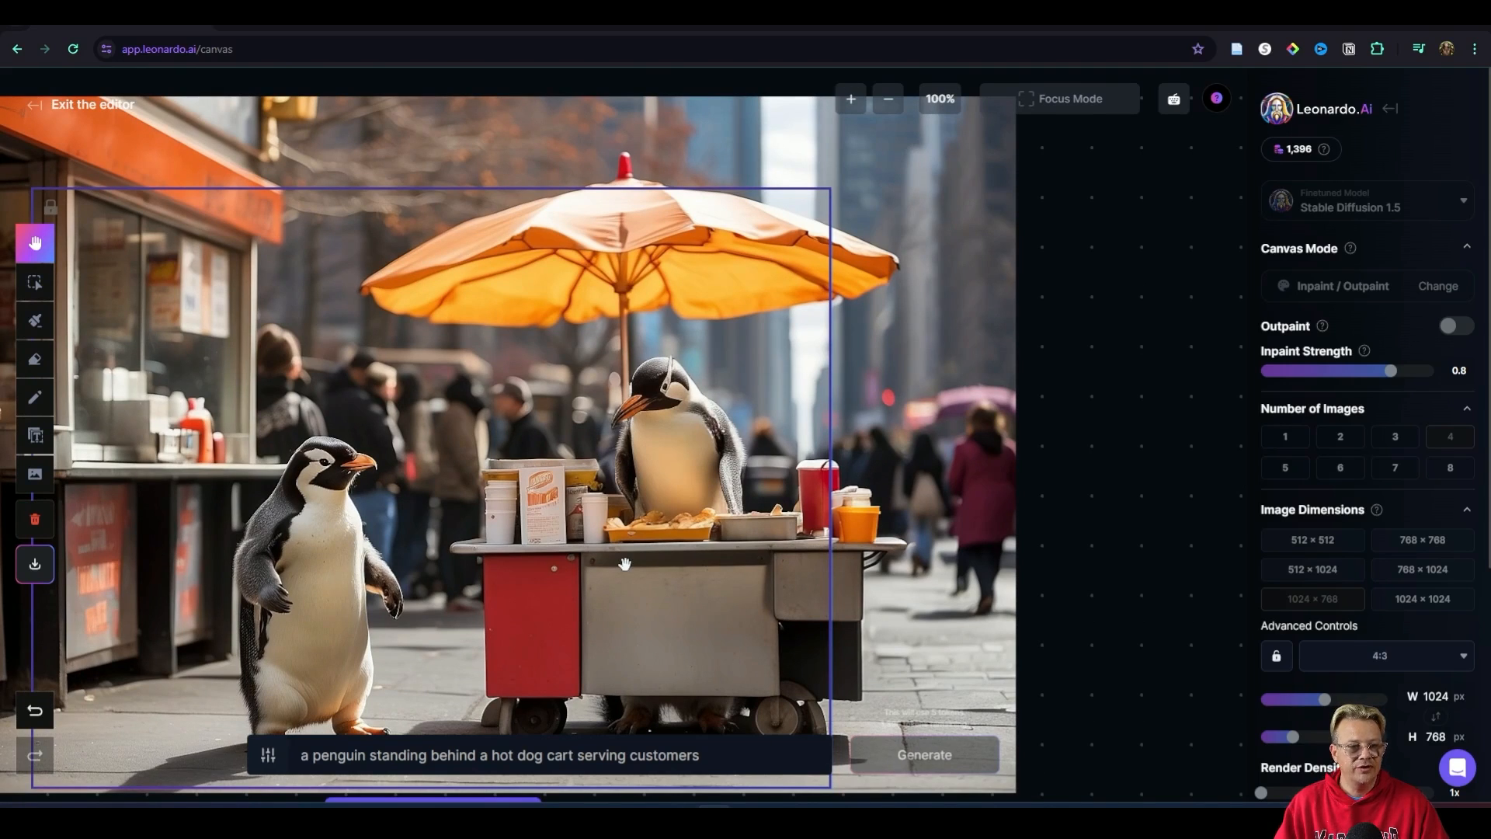
scroll(614, 312, down, 1)
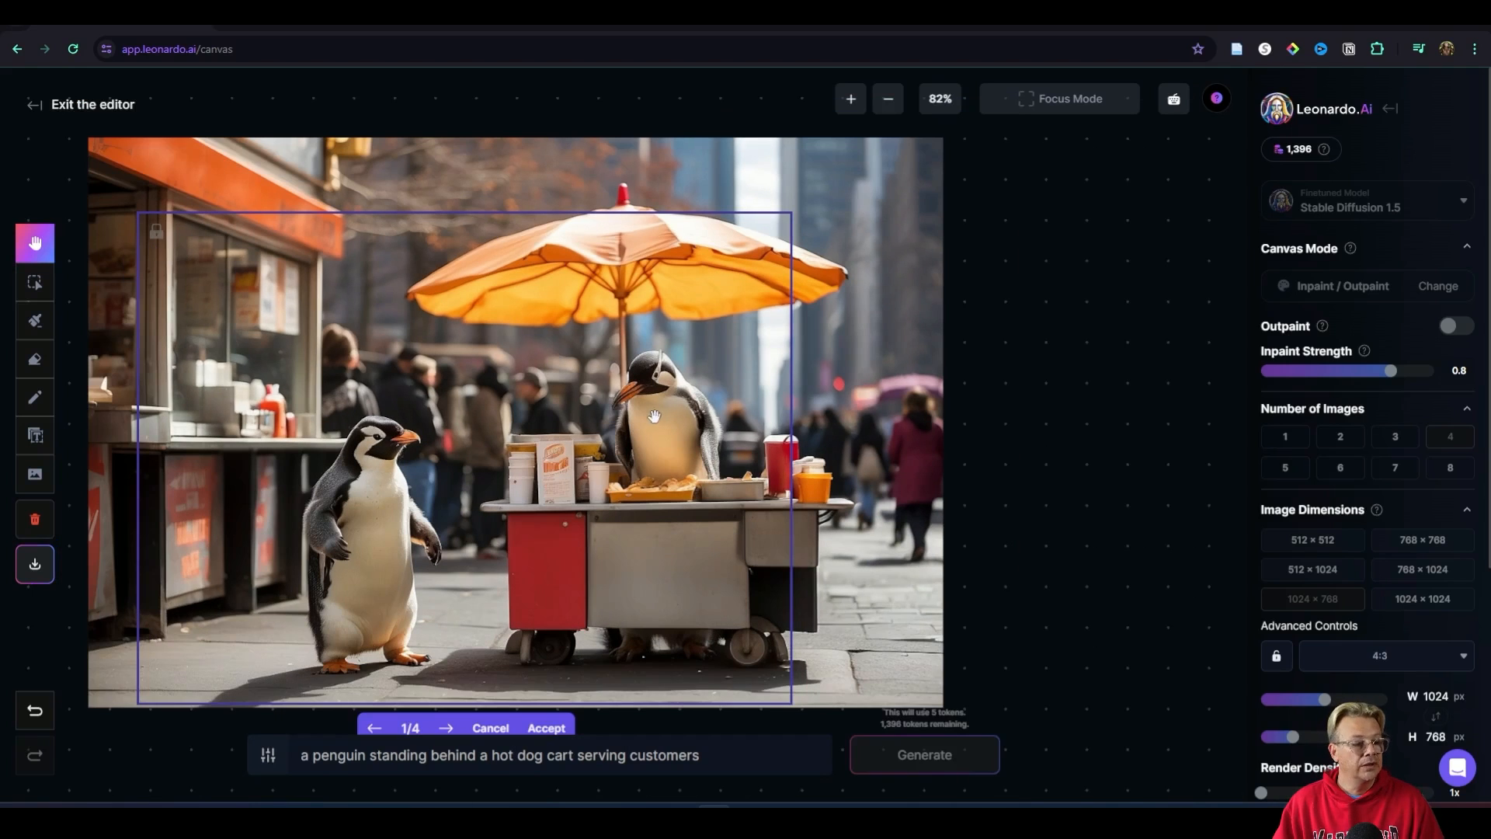
scroll(629, 419, up, 1)
scroll(627, 419, down, 1)
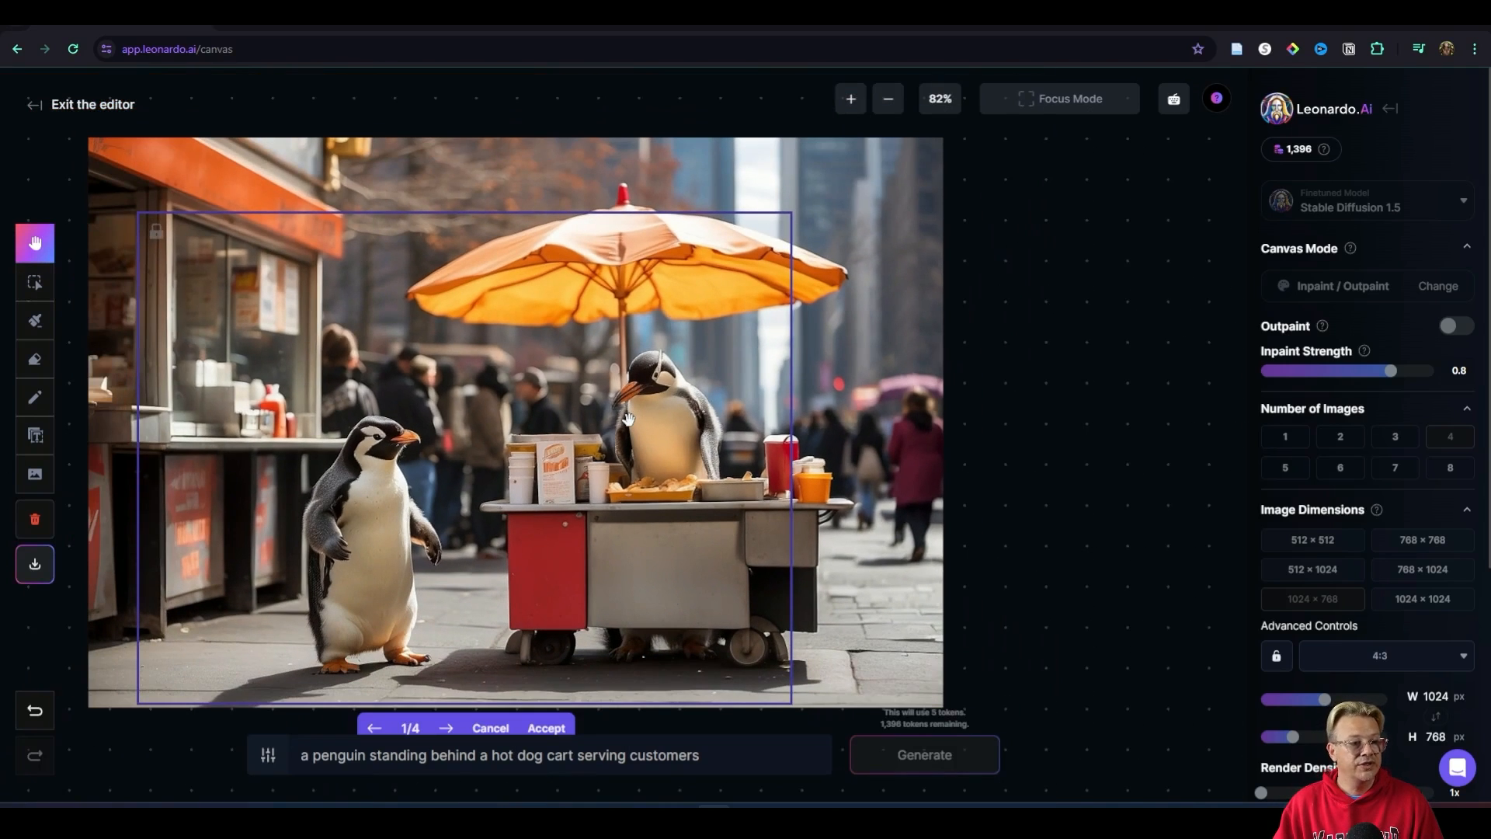
click(444, 728)
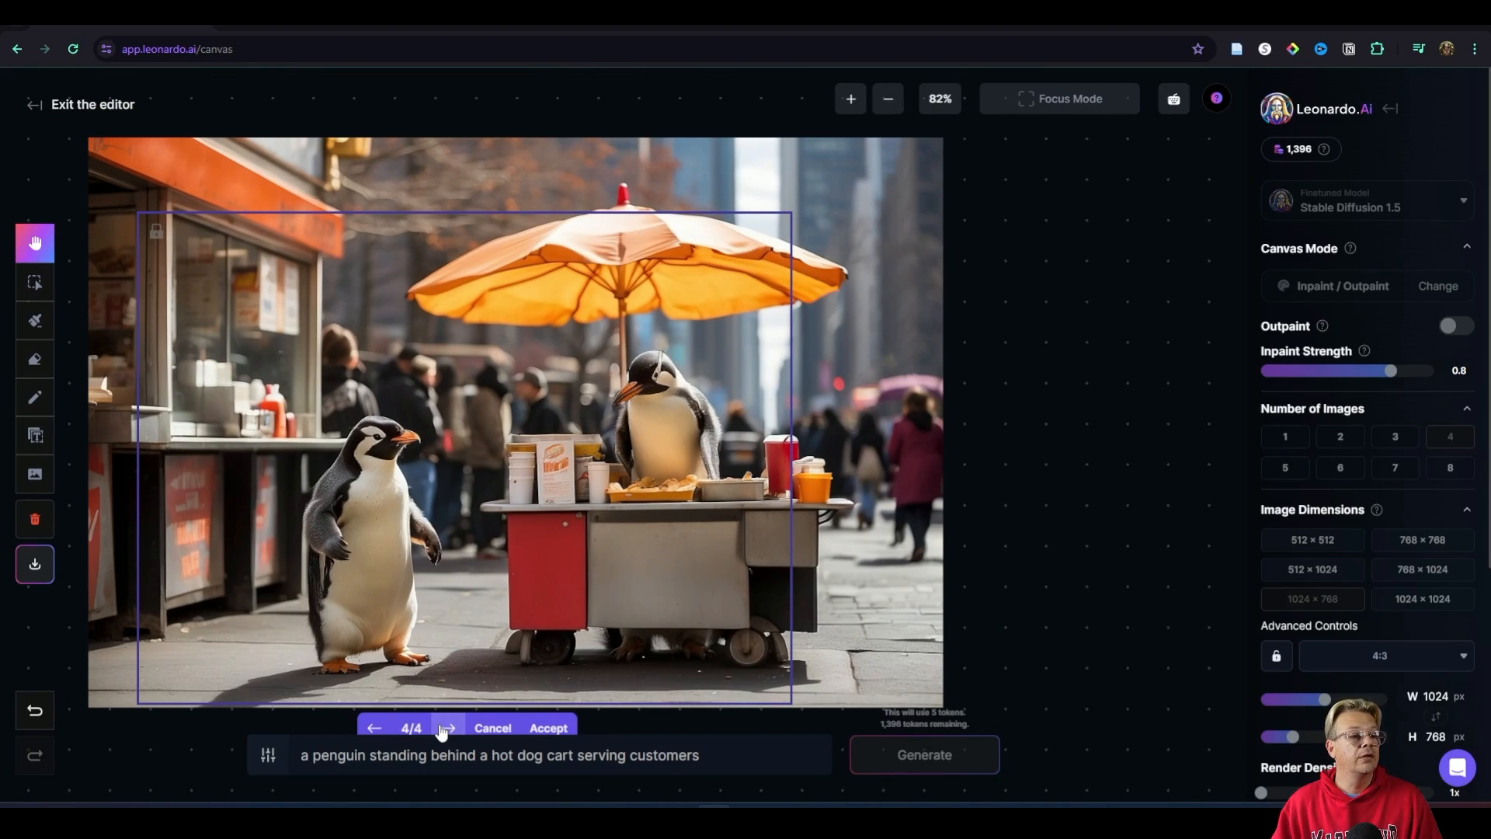
double_click(441, 730)
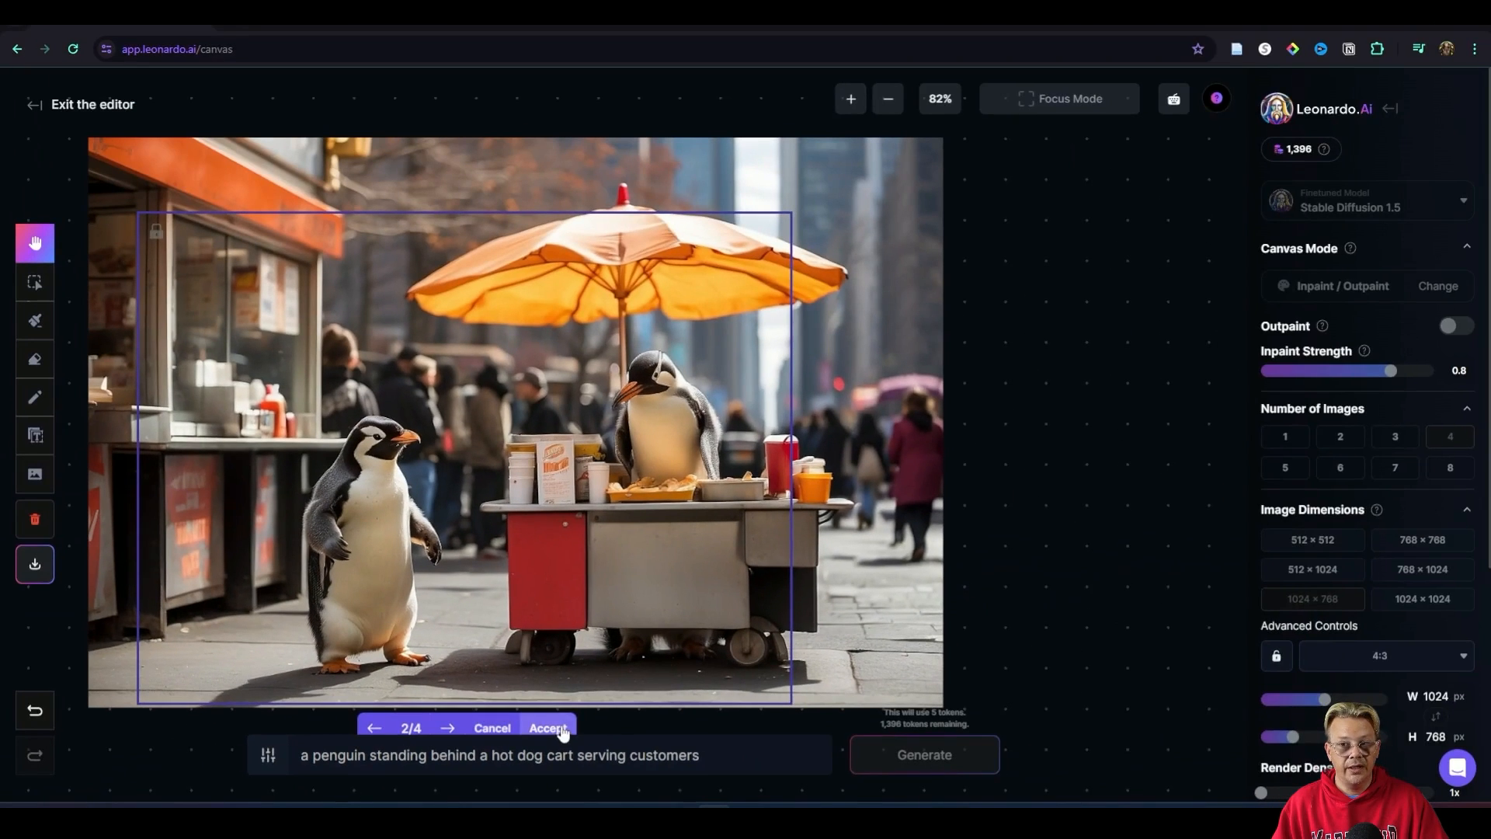
click(929, 512)
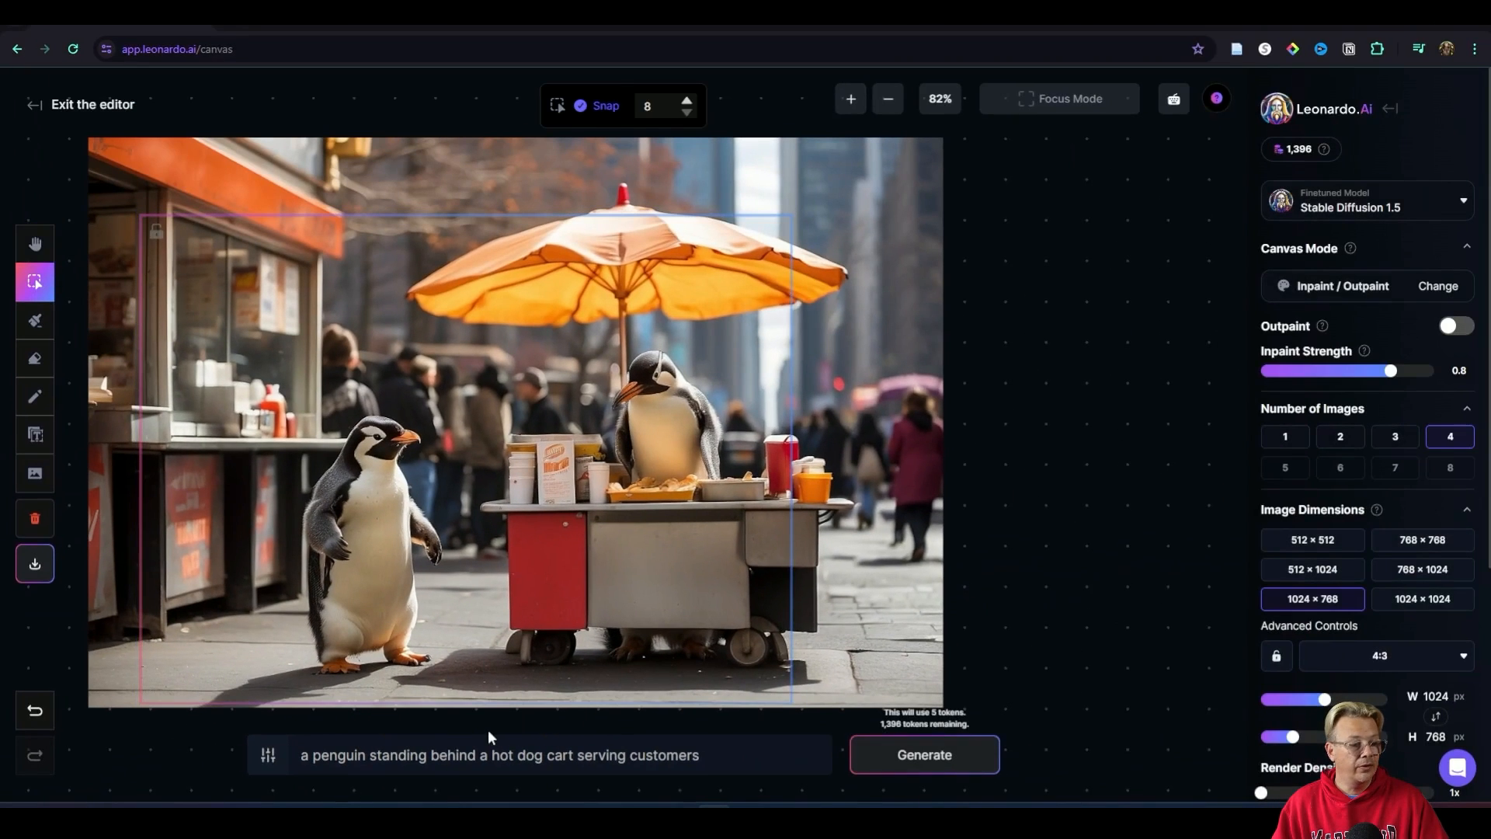
click(915, 406)
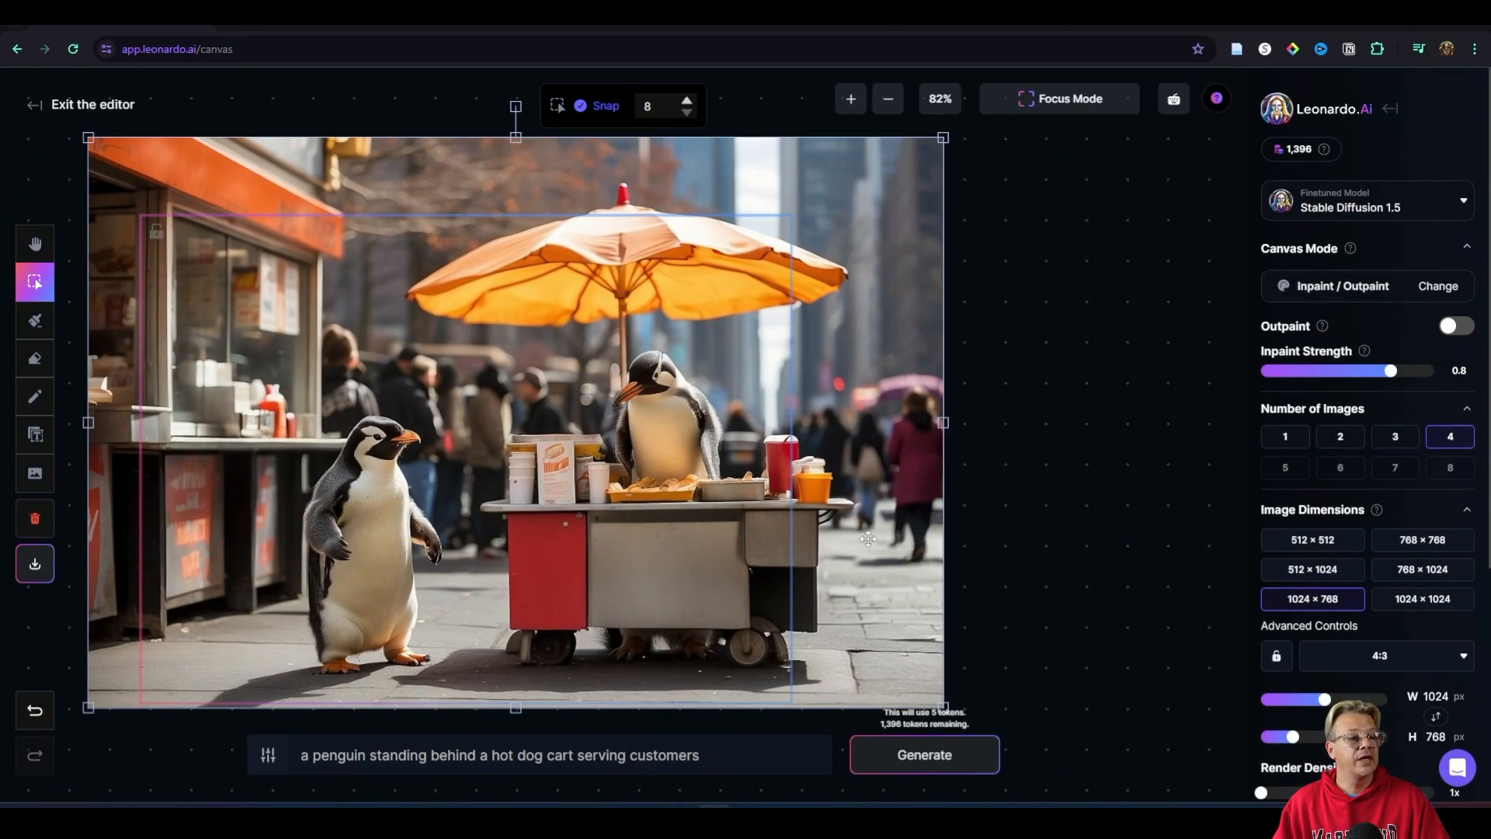
click(1028, 452)
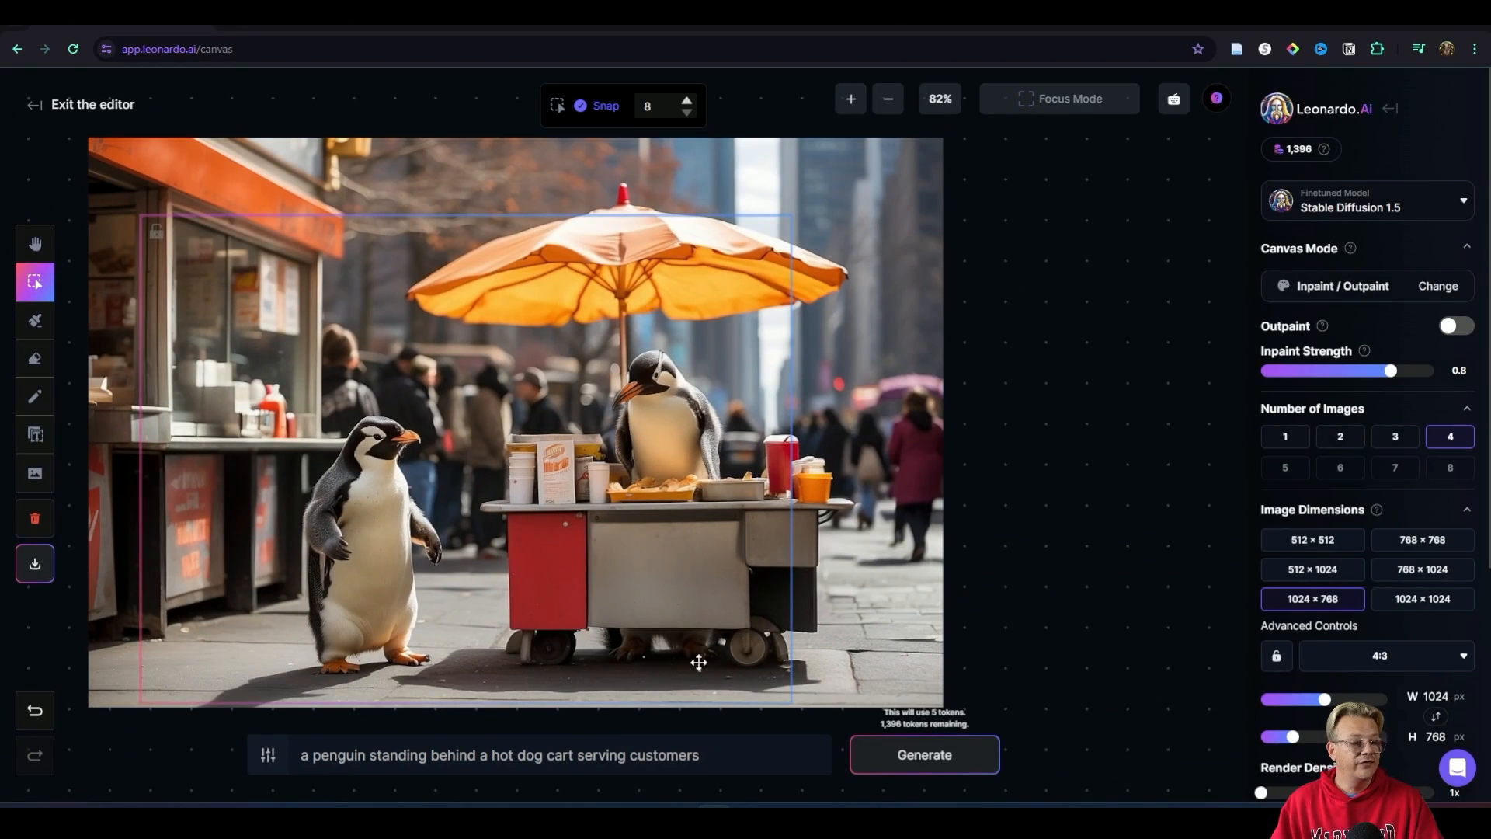
Step: Erase the penguin's feet beneath the hot dog cart with the Erase tool set to All at size 23
scroll(662, 654, up, 5)
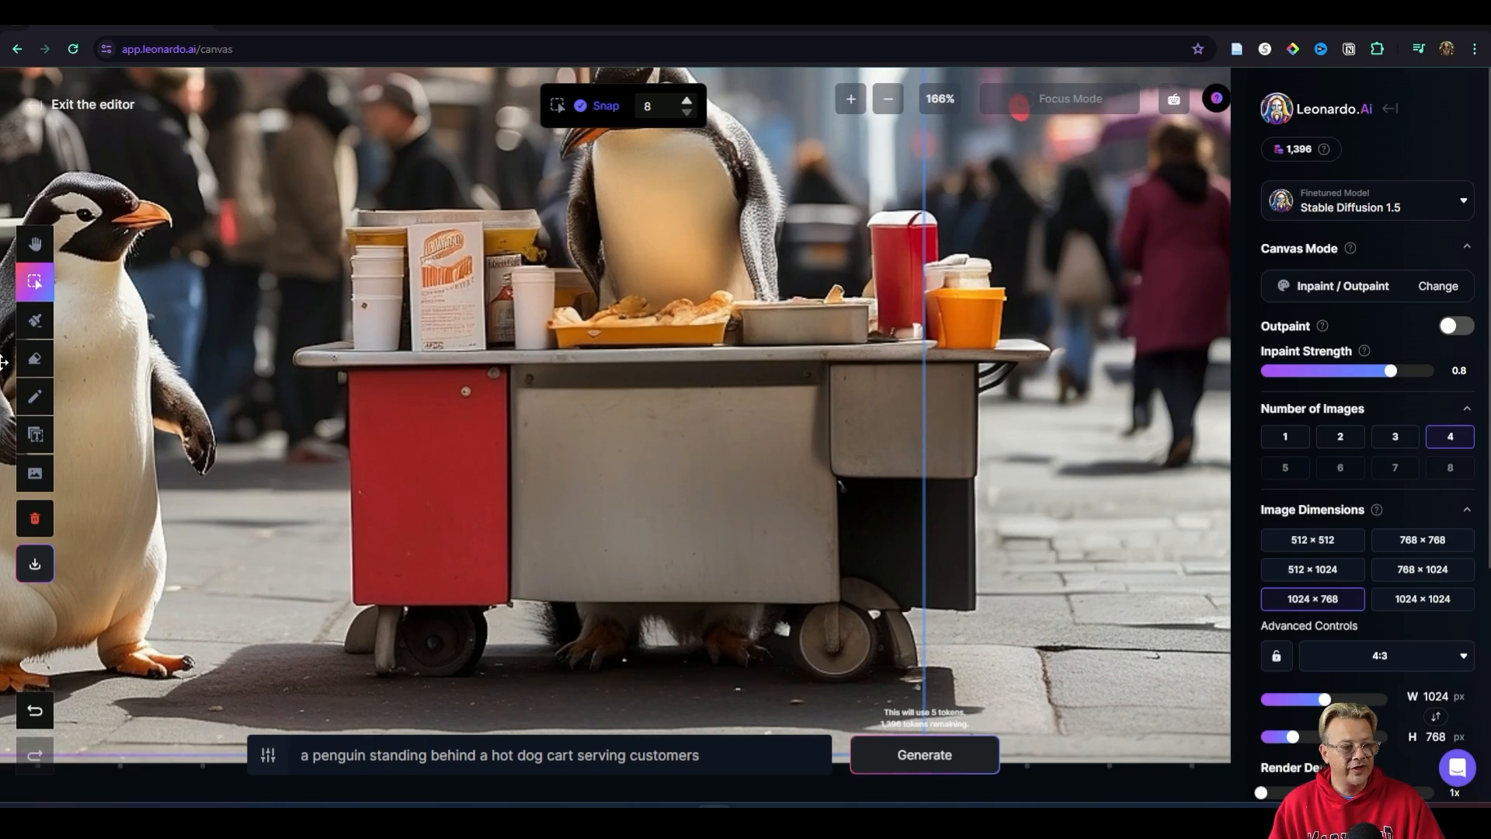
click(40, 359)
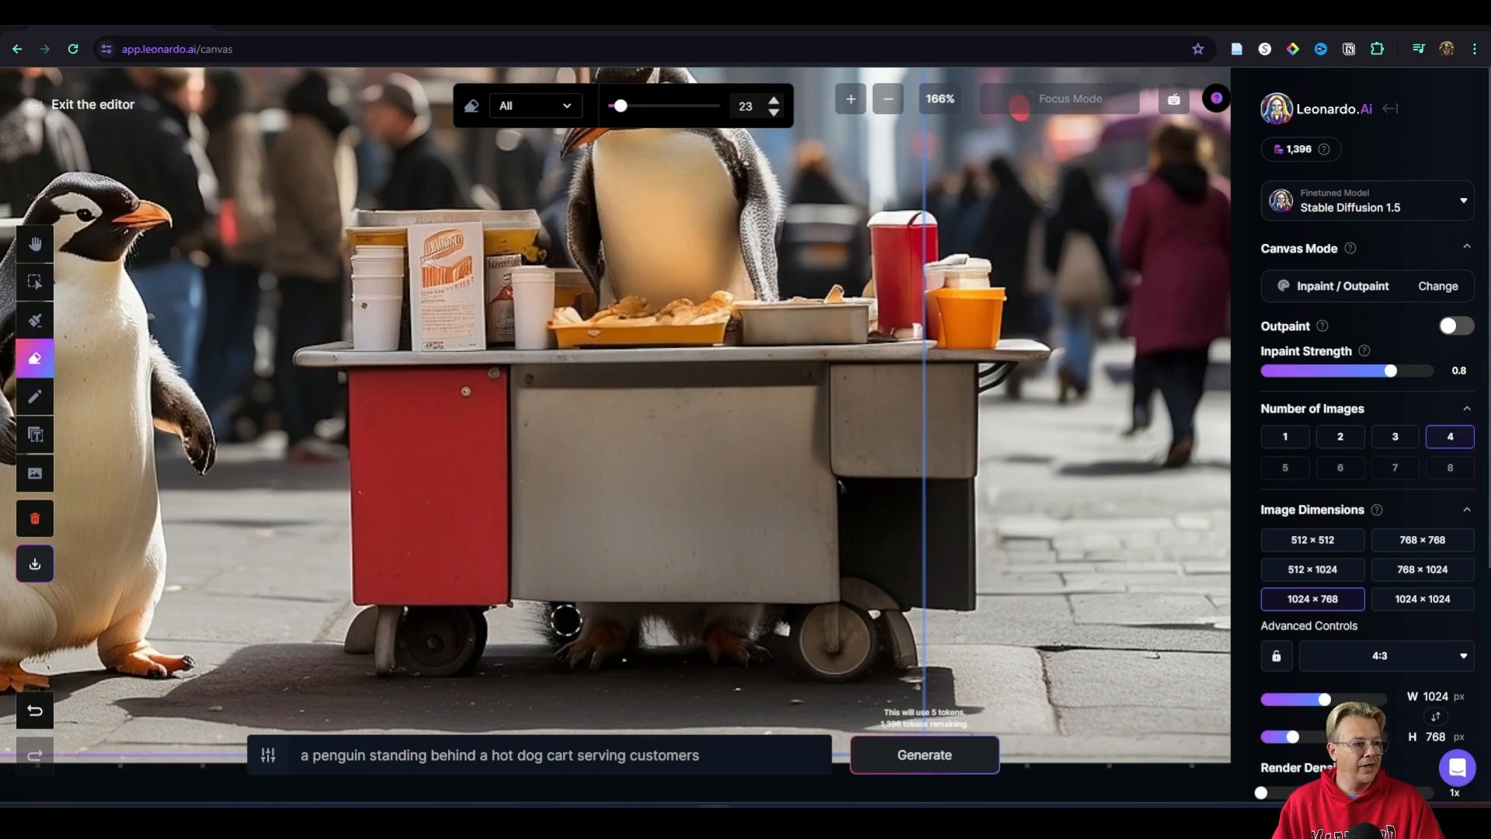
mouse_move(548, 619)
mouse_down()
mouse_move(604, 655)
mouse_move(623, 633)
mouse_move(563, 622)
mouse_move(755, 621)
mouse_move(748, 650)
mouse_move(758, 620)
mouse_move(778, 623)
mouse_move(740, 654)
mouse_move(605, 633)
mouse_up()
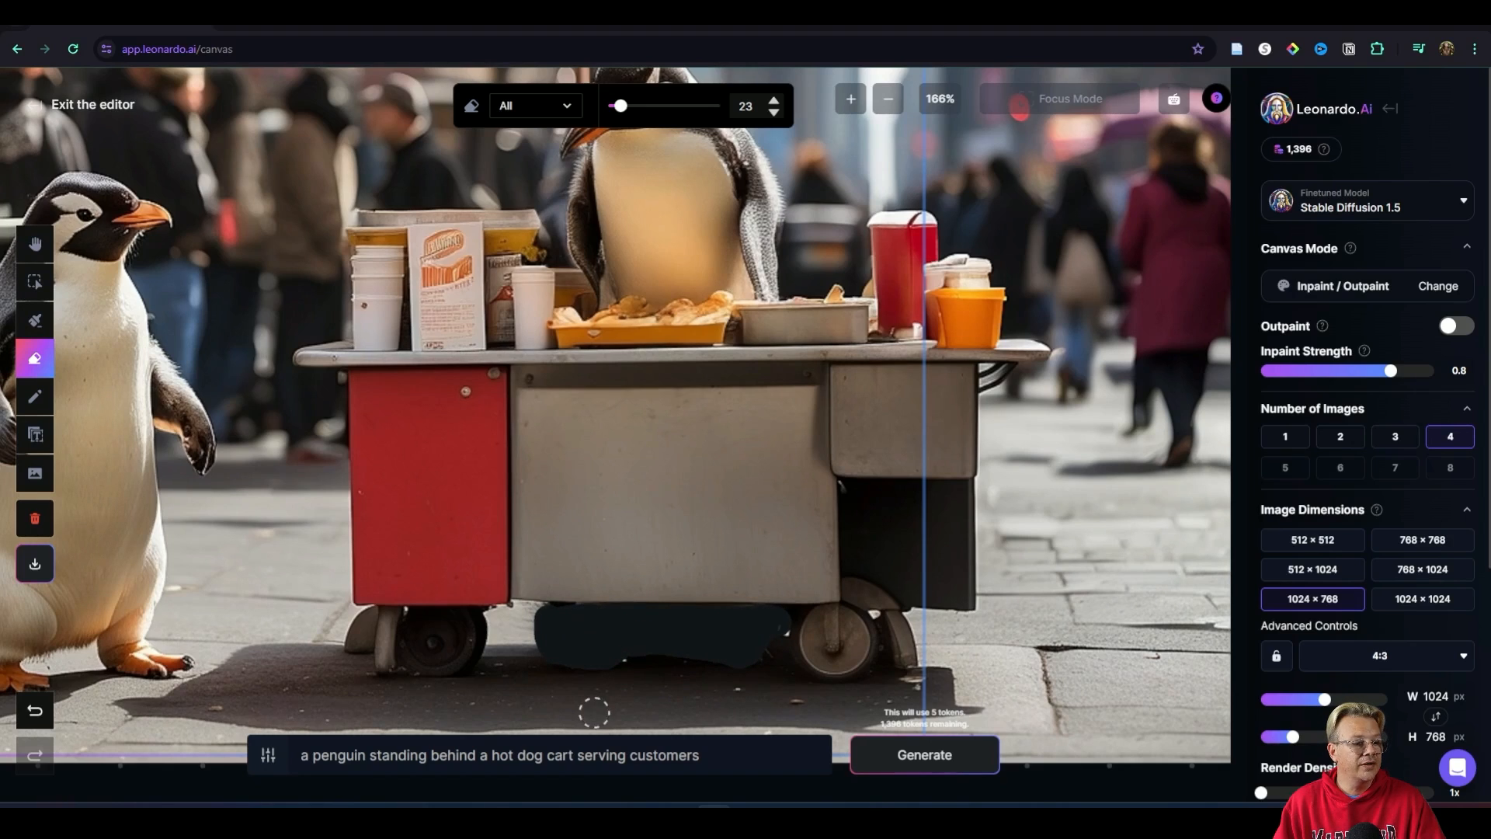
Step: Generate four variations to fill the erased area beneath the cart, compare them, and accept the first one
click(924, 754)
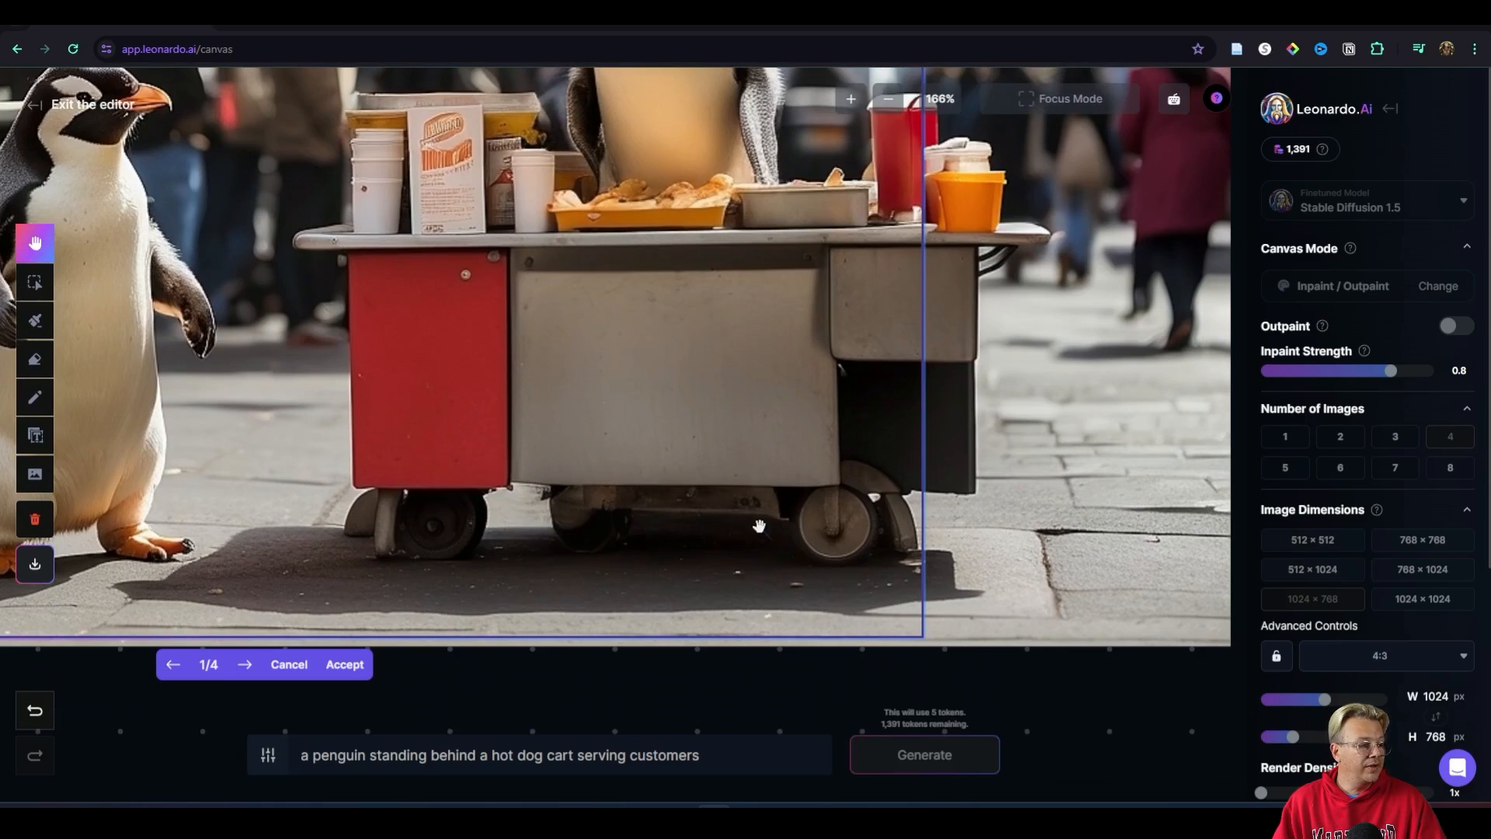
click(245, 666)
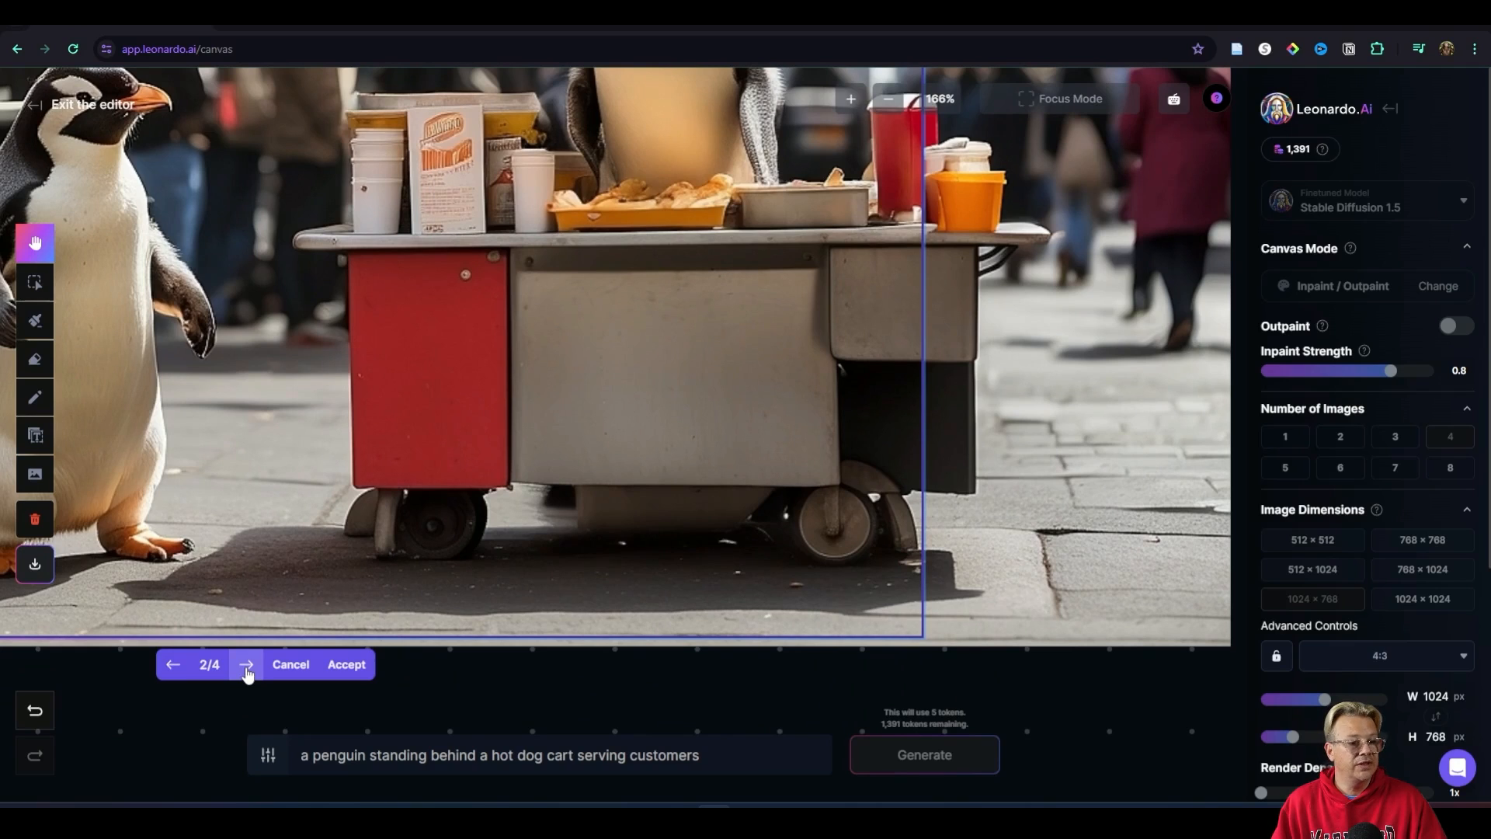
click(246, 666)
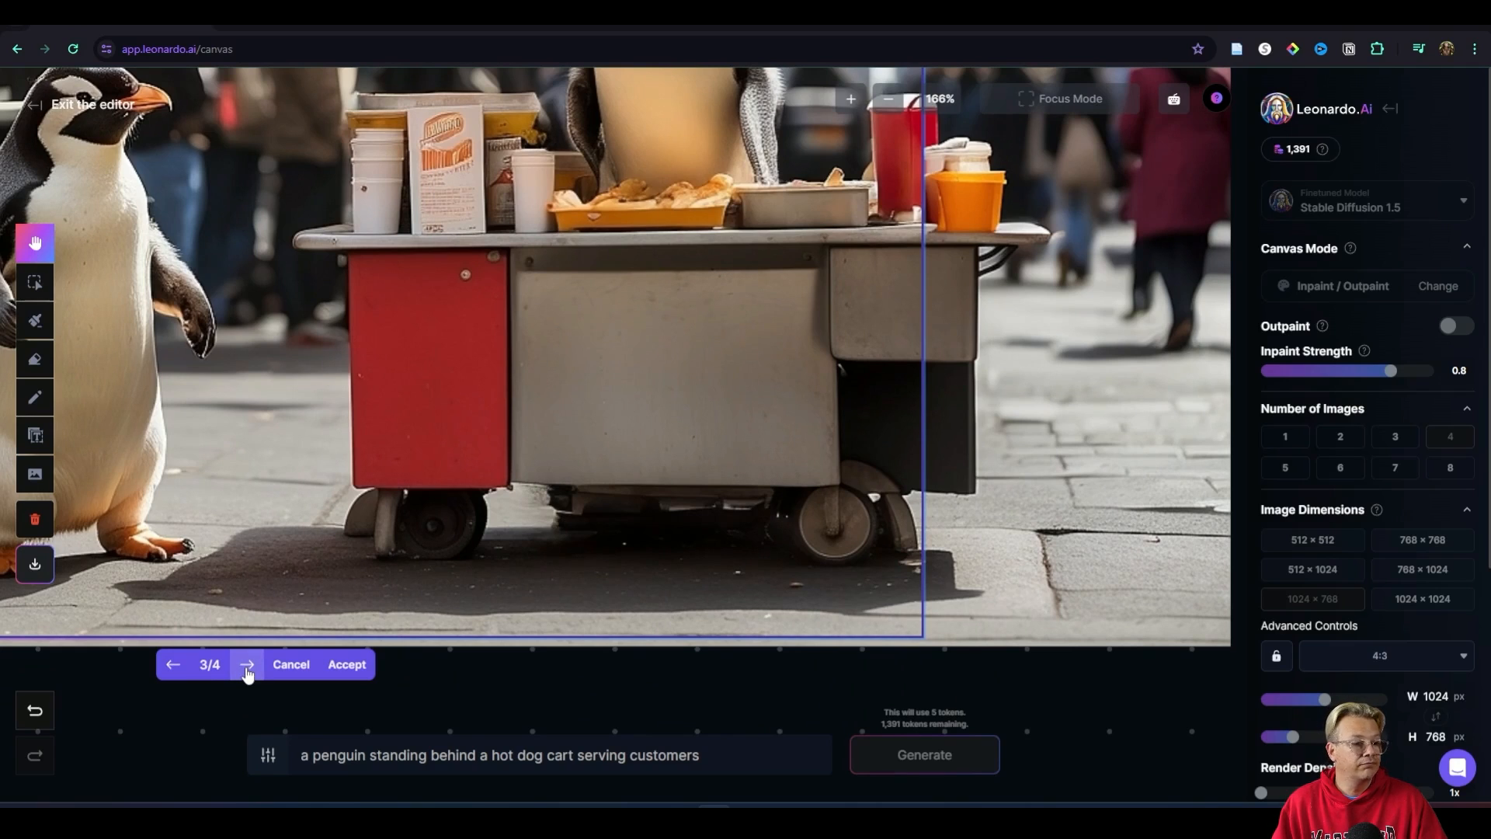
click(247, 666)
click(247, 665)
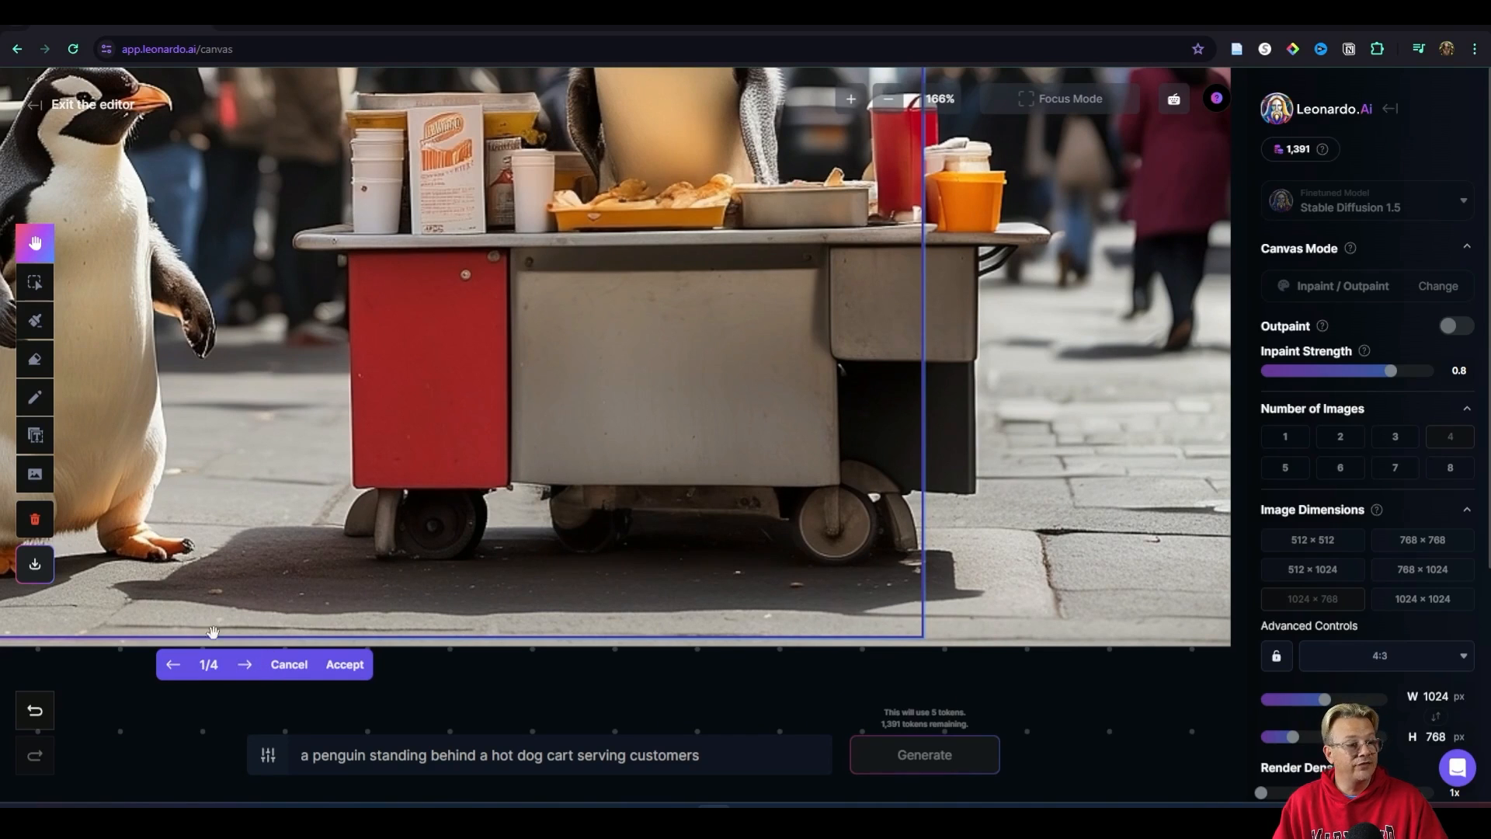
click(345, 666)
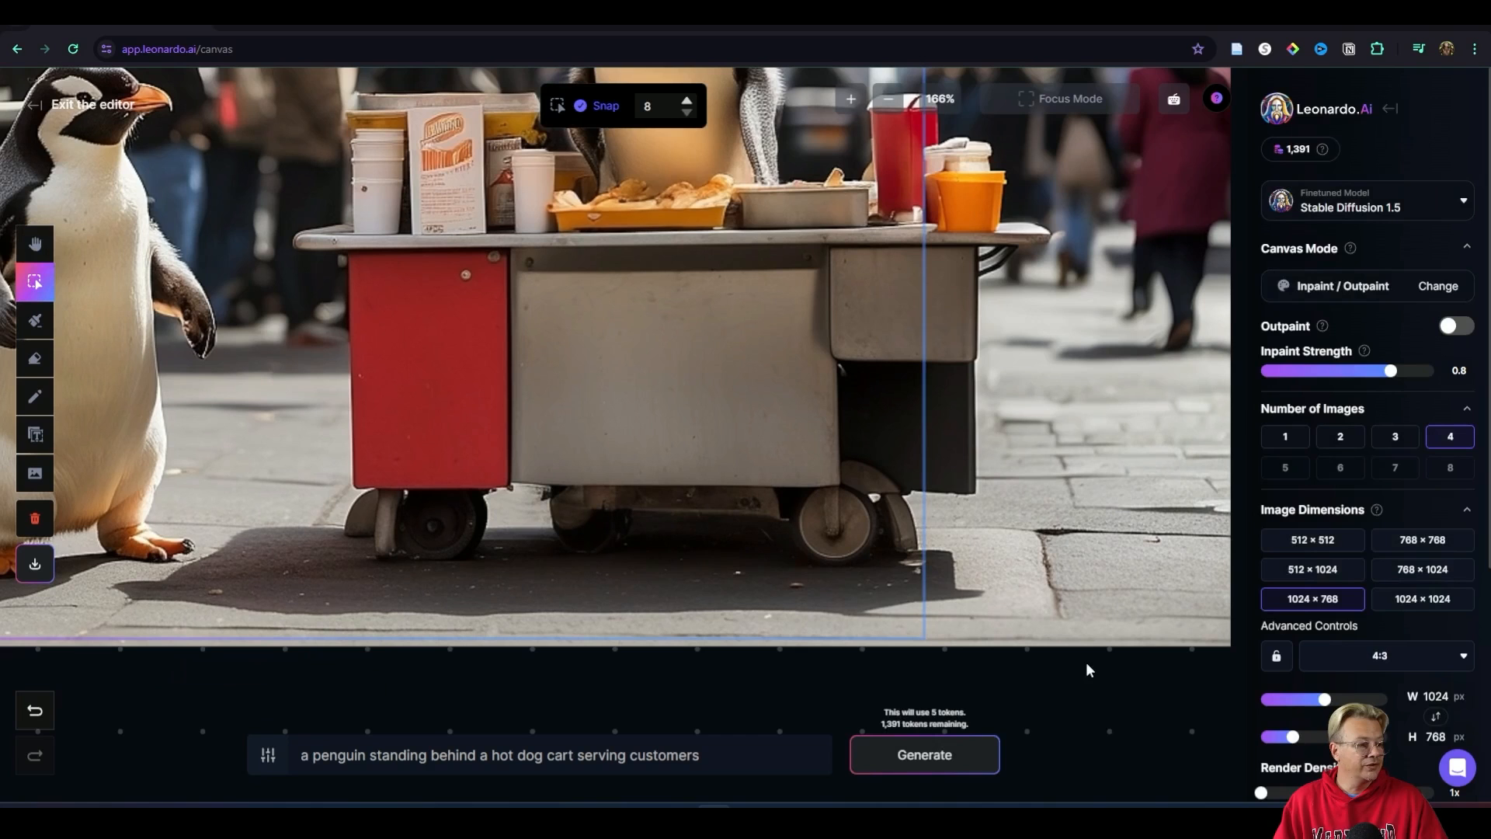
click(1070, 536)
scroll(1094, 613, down, 10)
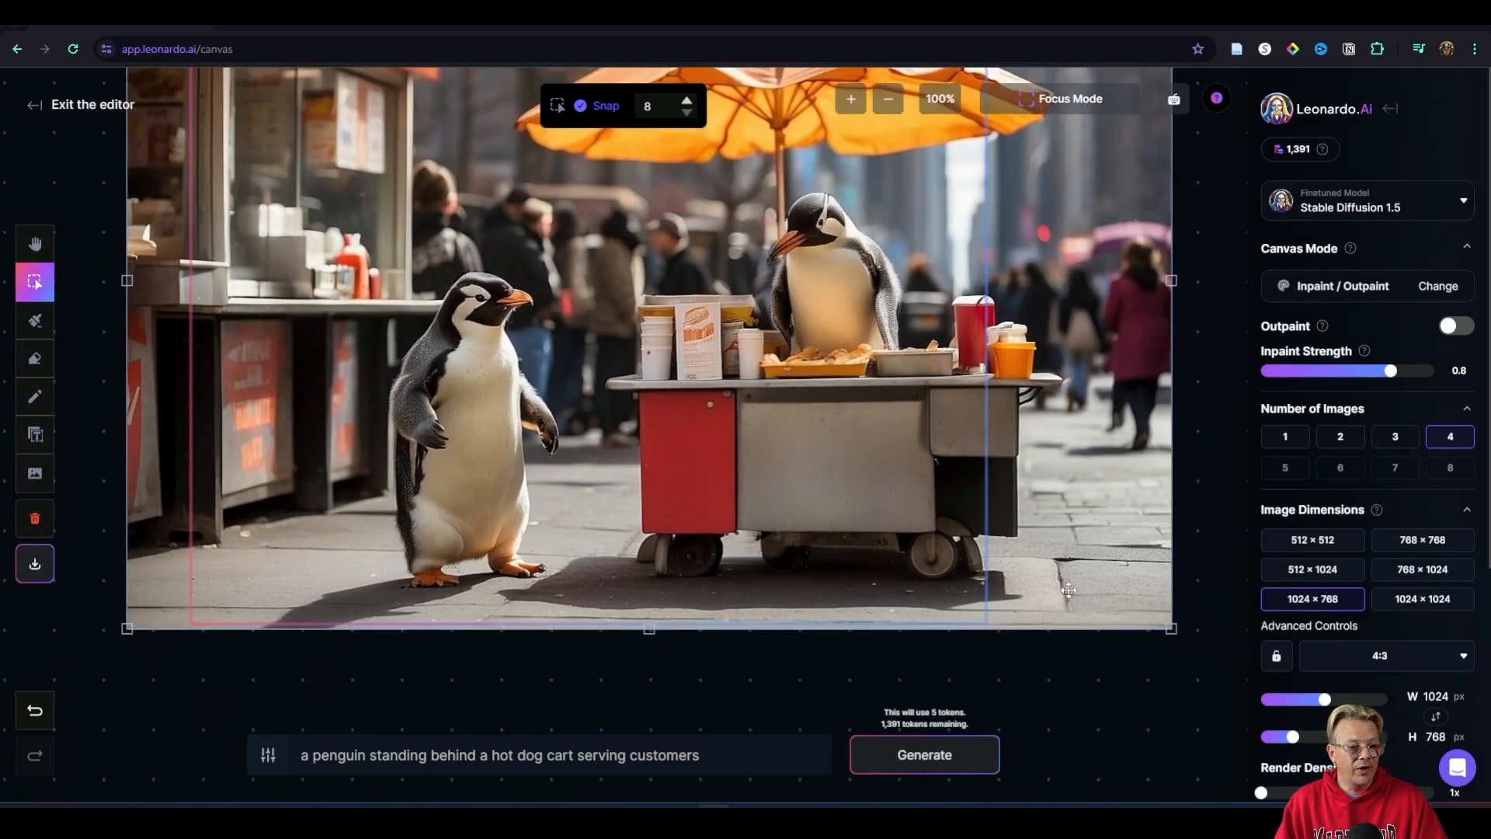
click(419, 517)
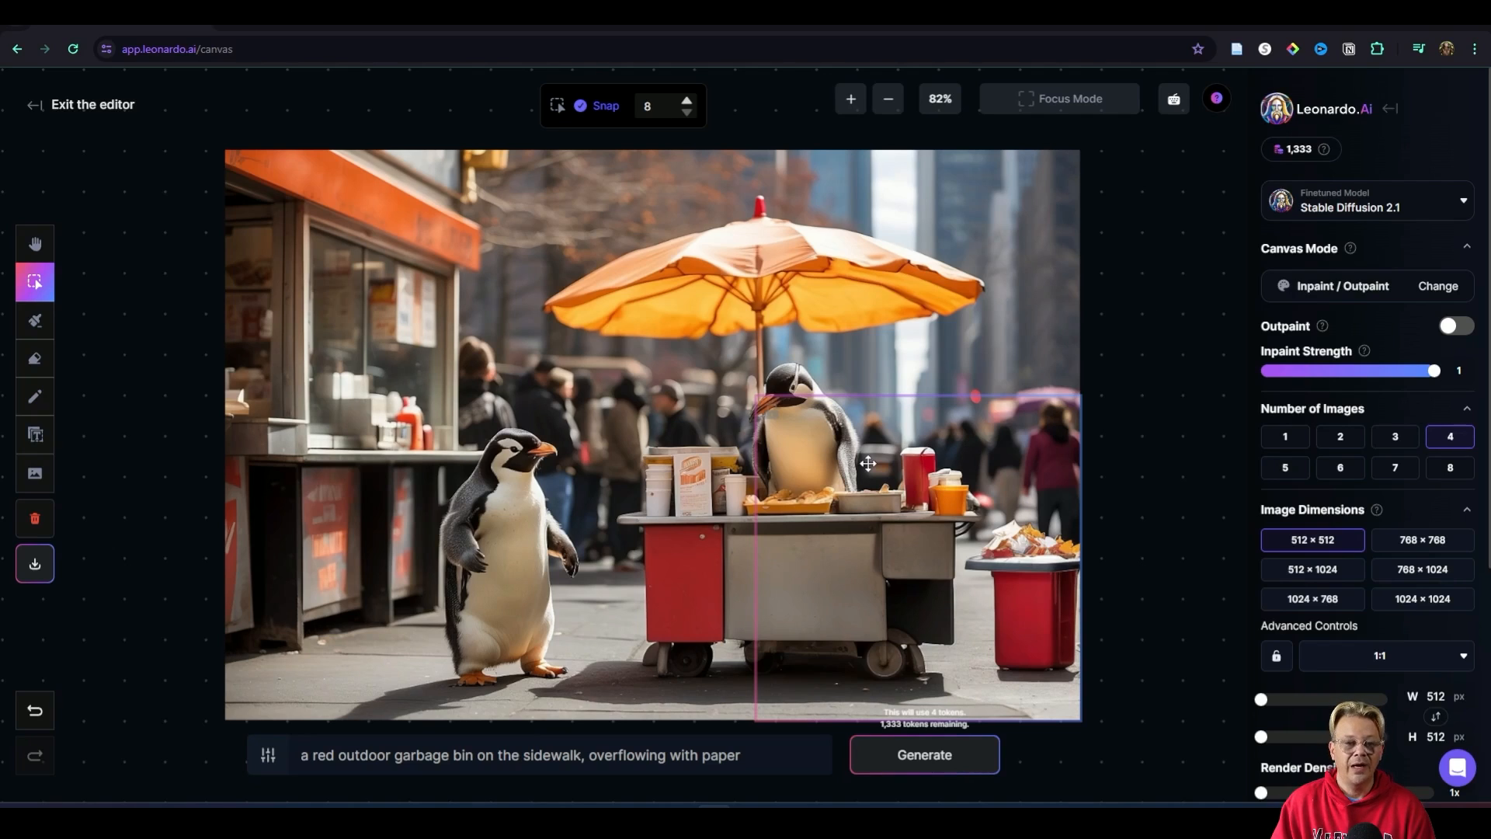
Step: Turn on Outpaint and move the generation frame about halfway past the image's right edge
click(1454, 327)
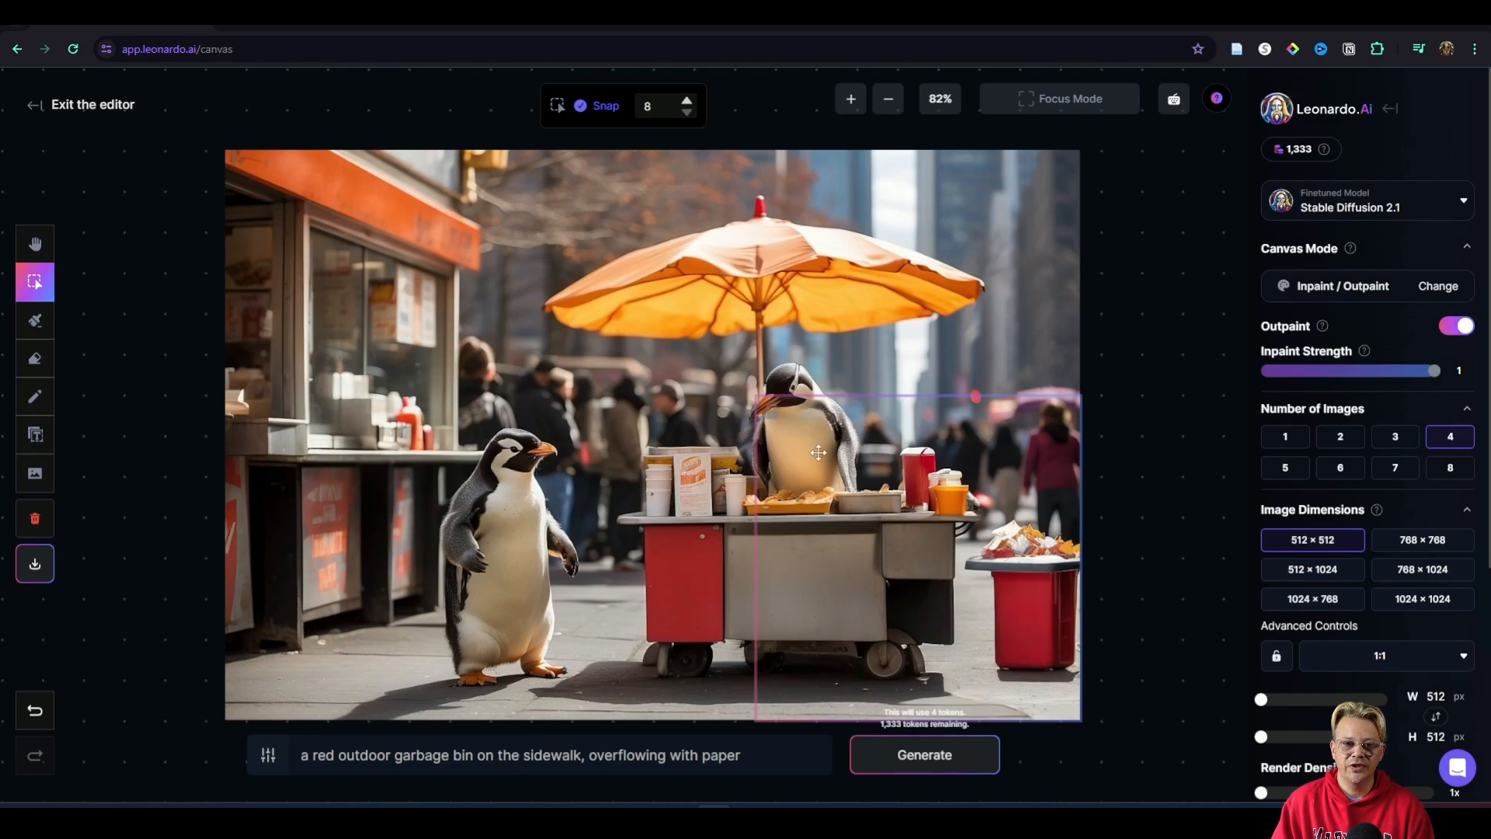
drag(794, 441, 956, 441)
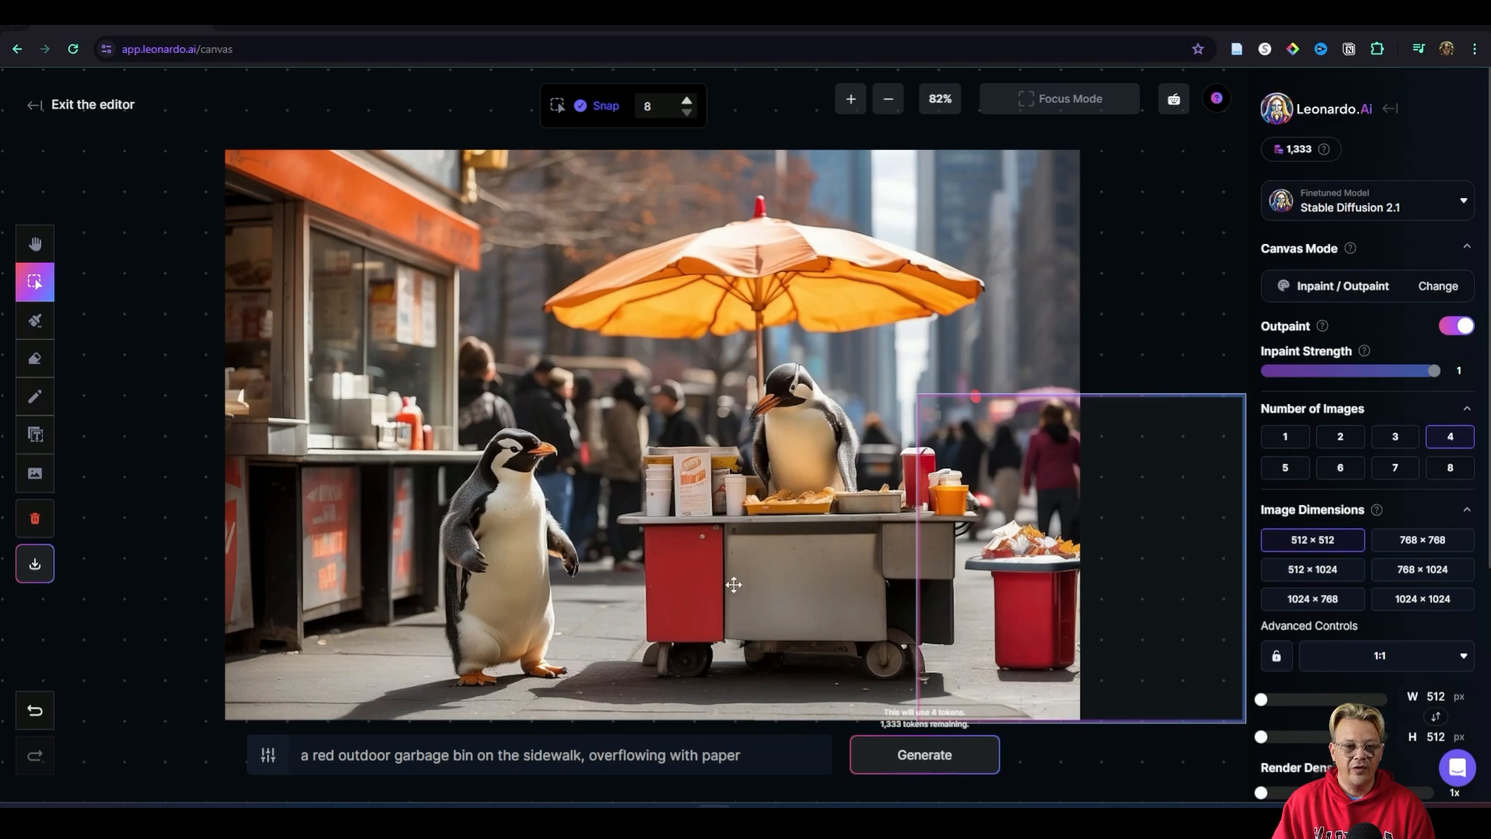
Step: Set the prompt to "a penguin serving customers at a hotdog card in New York City" and the image dimensions to 768 × 768
drag(776, 754, 213, 718)
text(a penguin serving customers at a hotdog card in New York City)
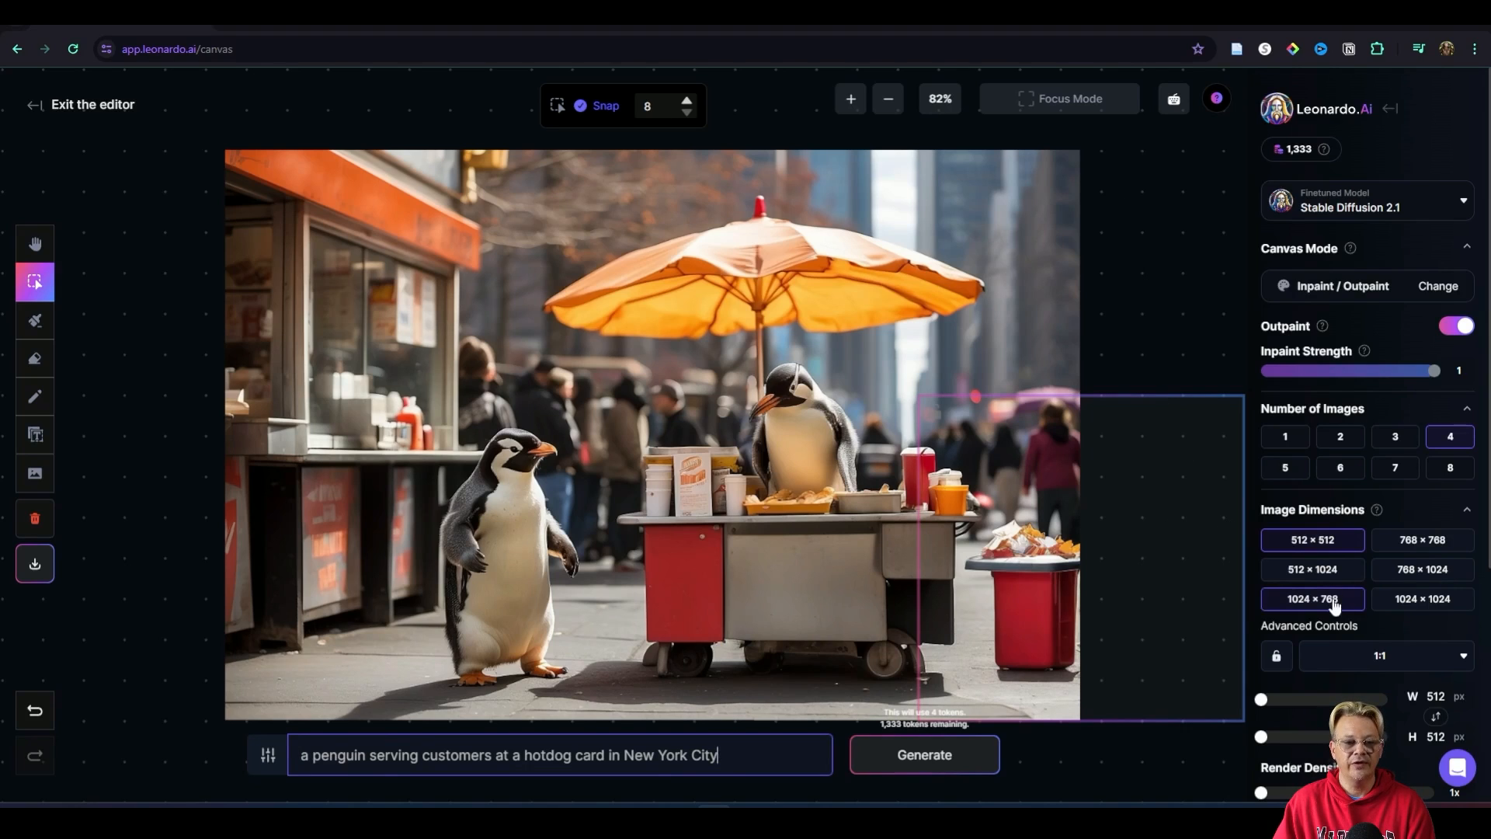
click(1426, 572)
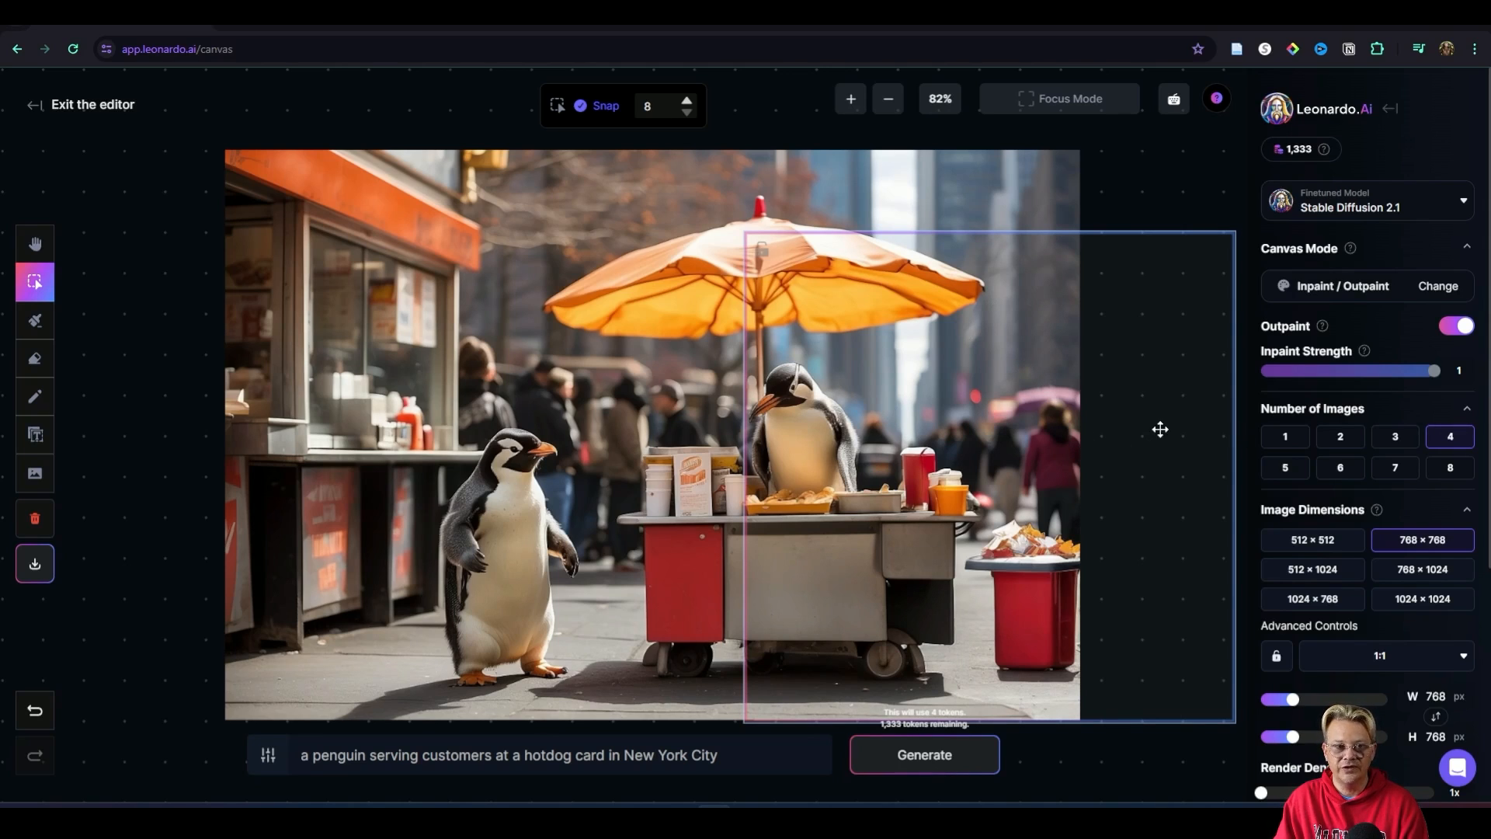
Step: Generate four outpainted extensions of the image's right side, compare them, and accept the third one
click(948, 764)
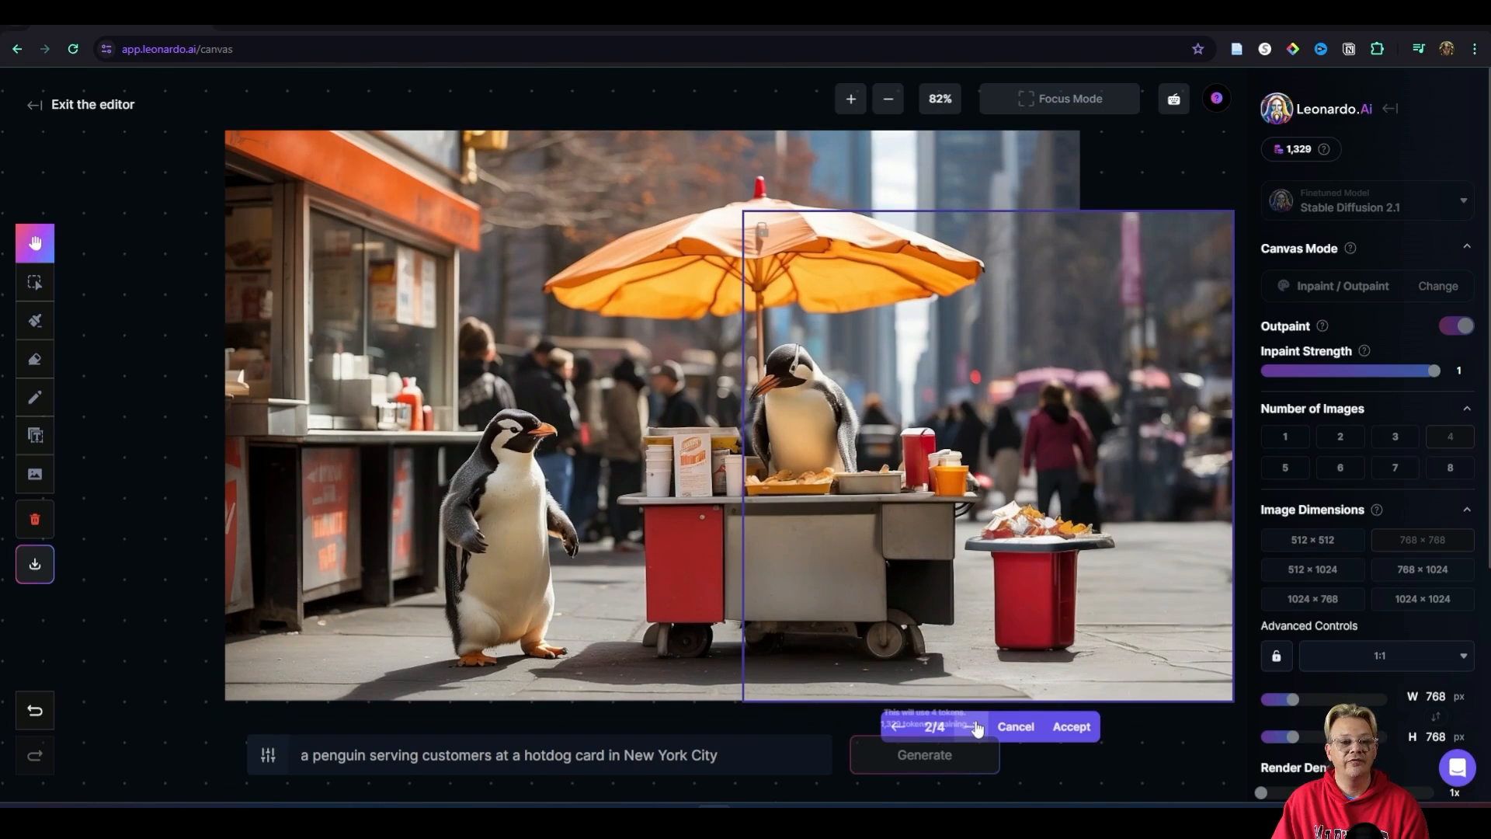
click(976, 726)
click(975, 727)
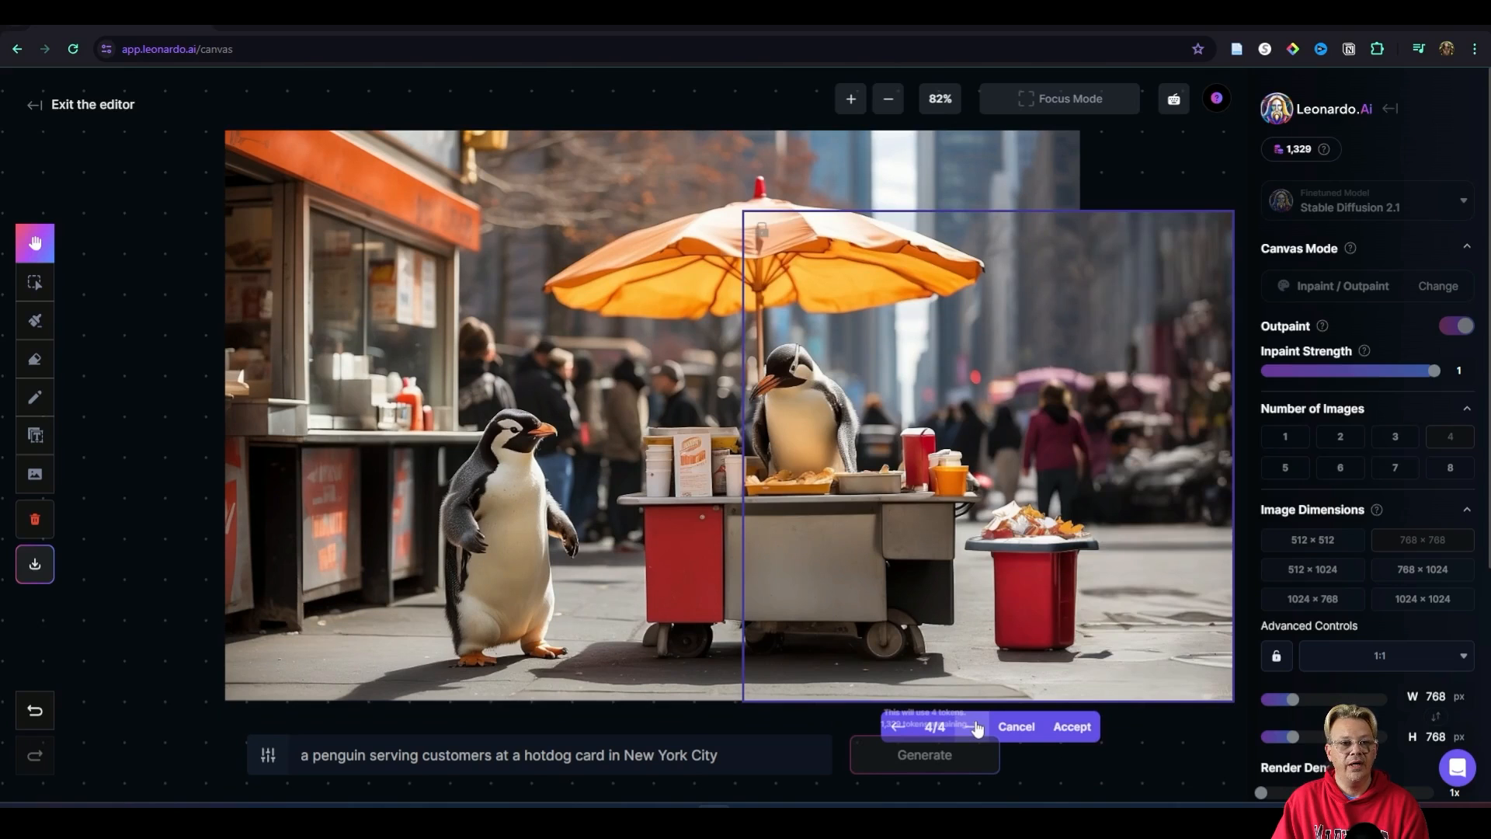
click(976, 726)
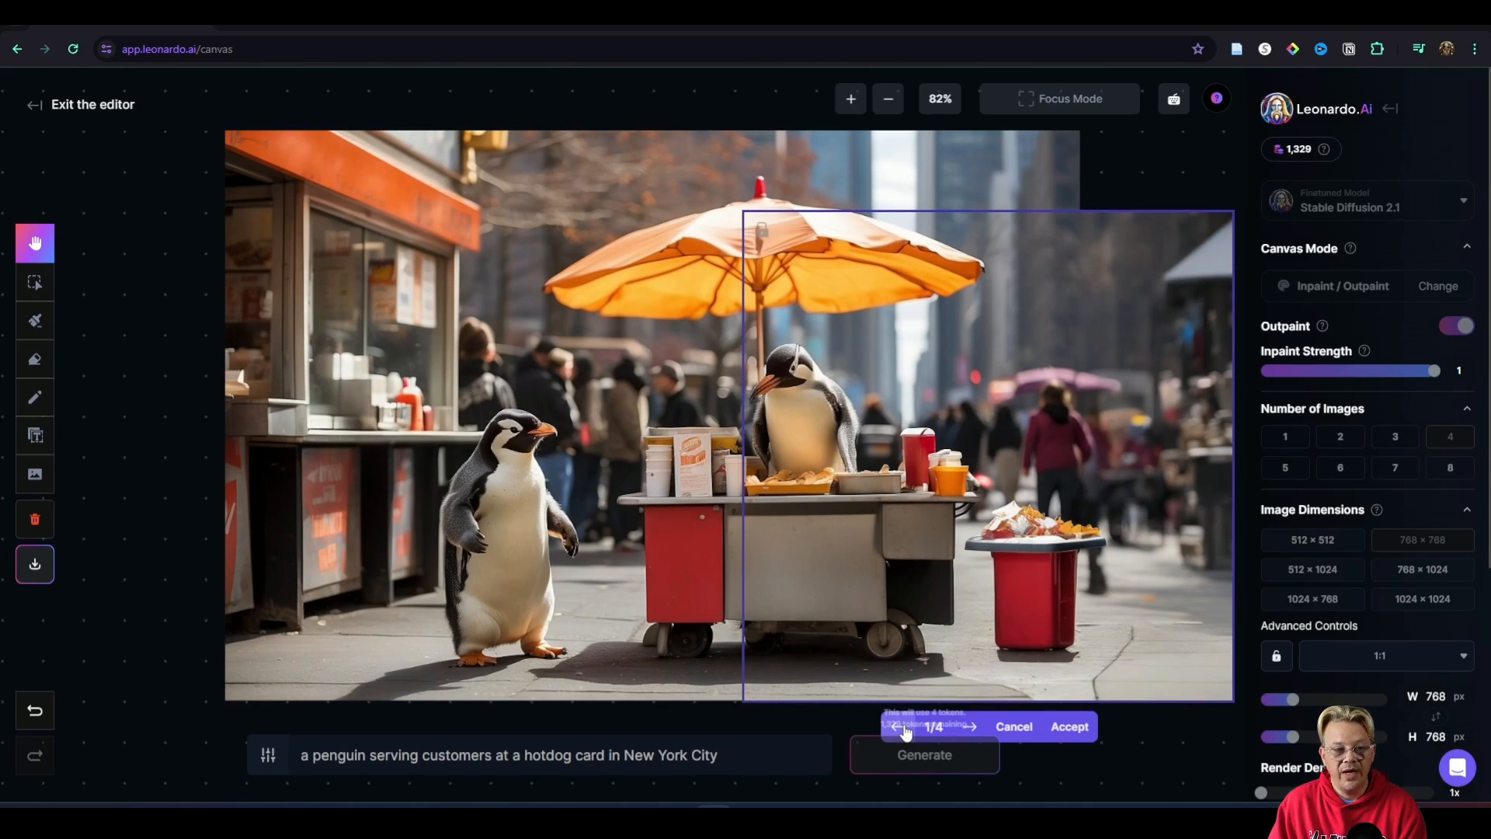
click(968, 727)
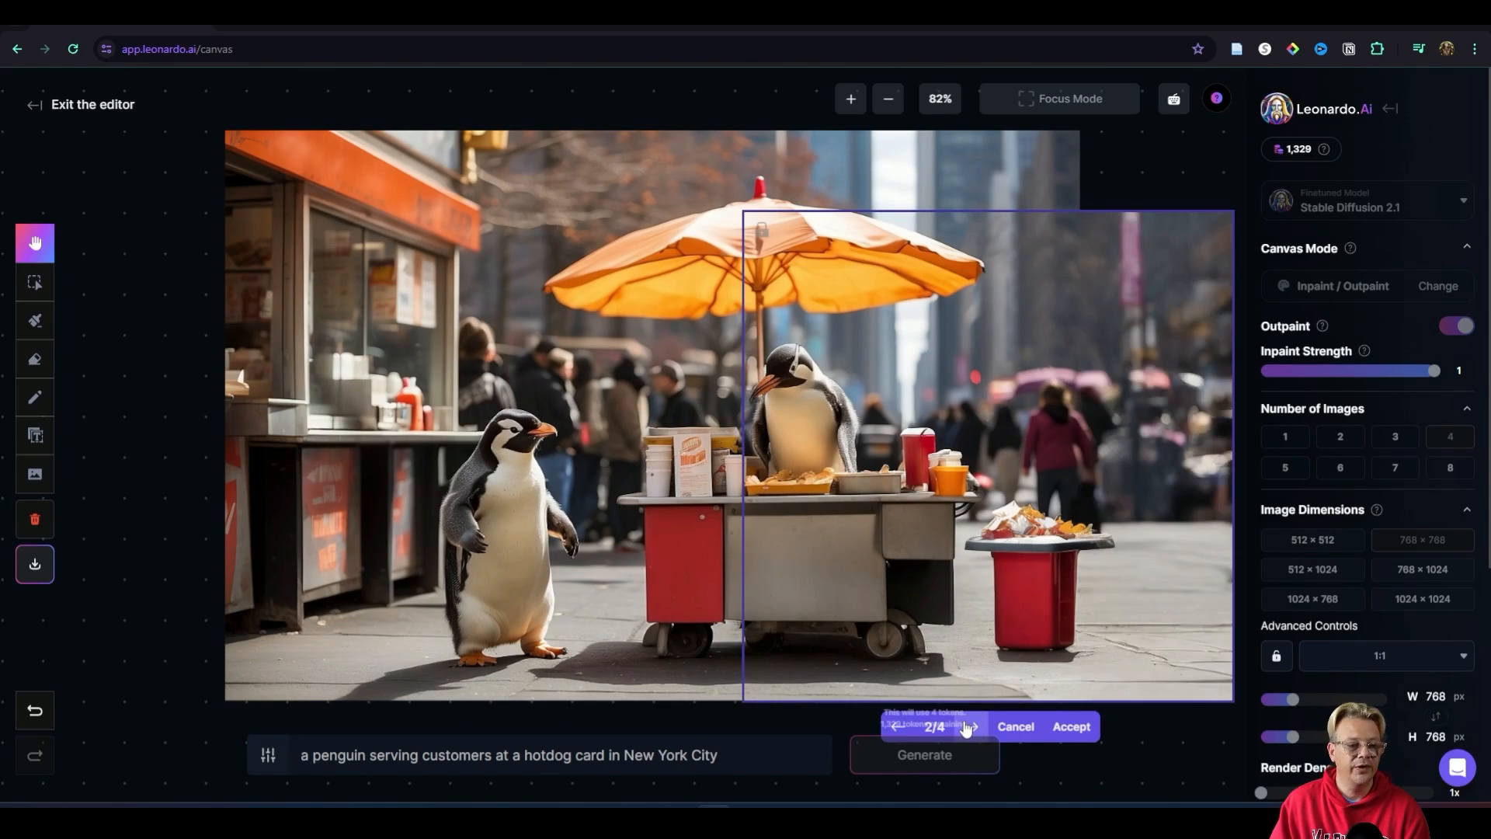
click(970, 726)
scroll(1137, 584, up, 6)
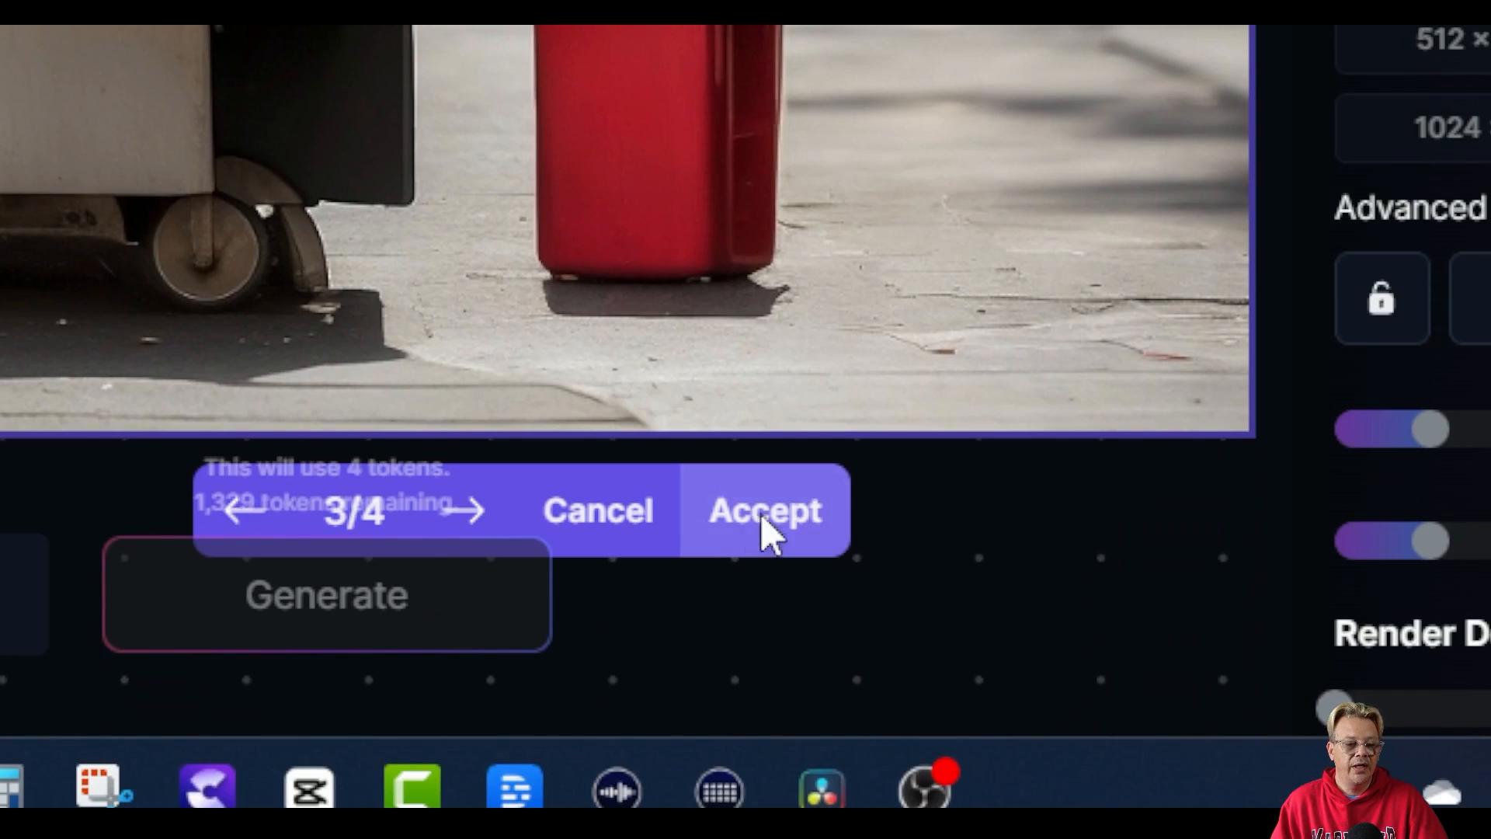
click(765, 534)
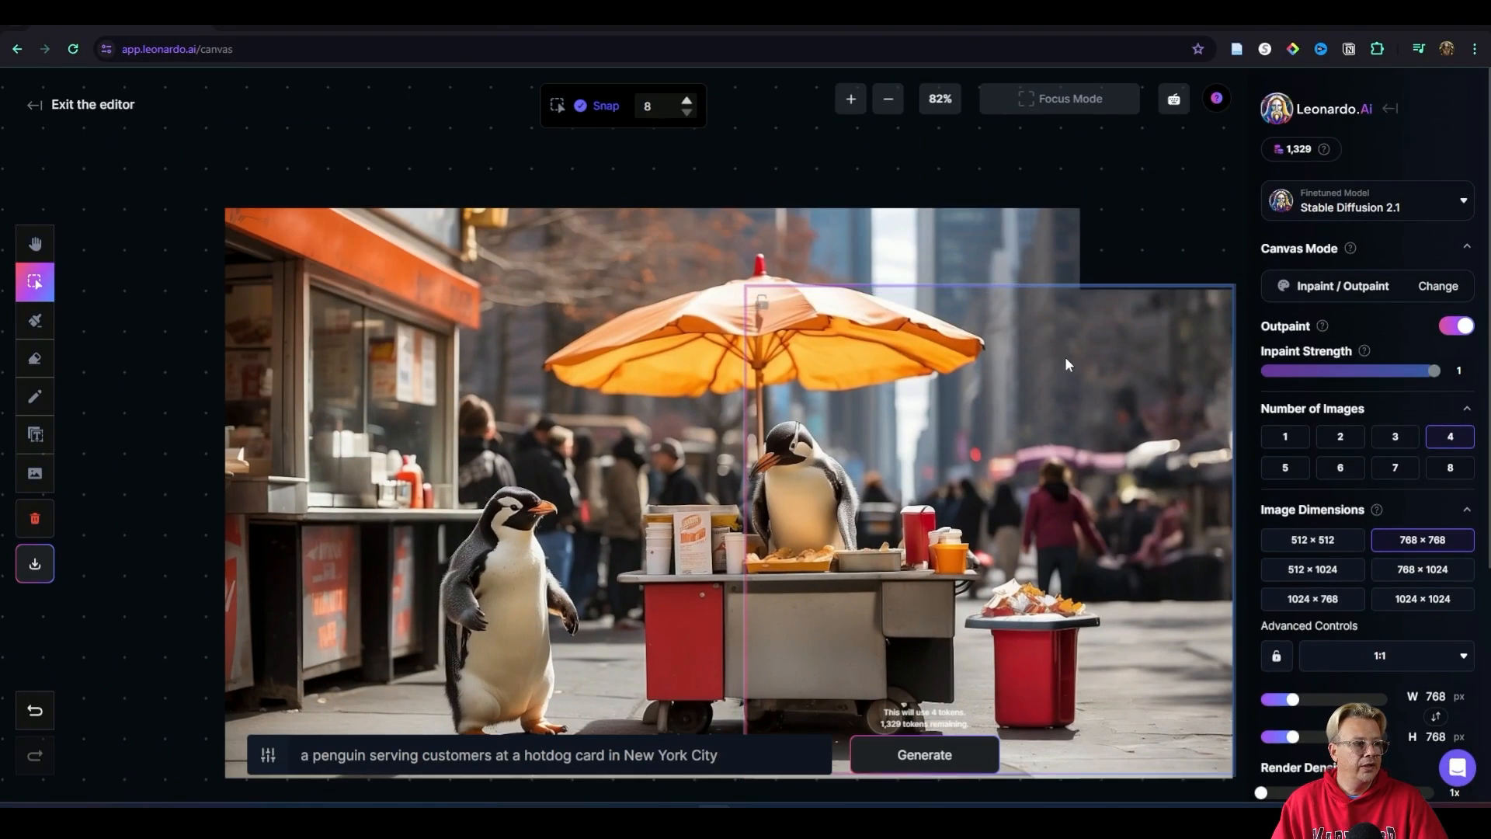
Step: Align the frame with the image's top edge, generate four variations for the empty upper-right corner, and accept the third one
drag(1065, 356, 1065, 280)
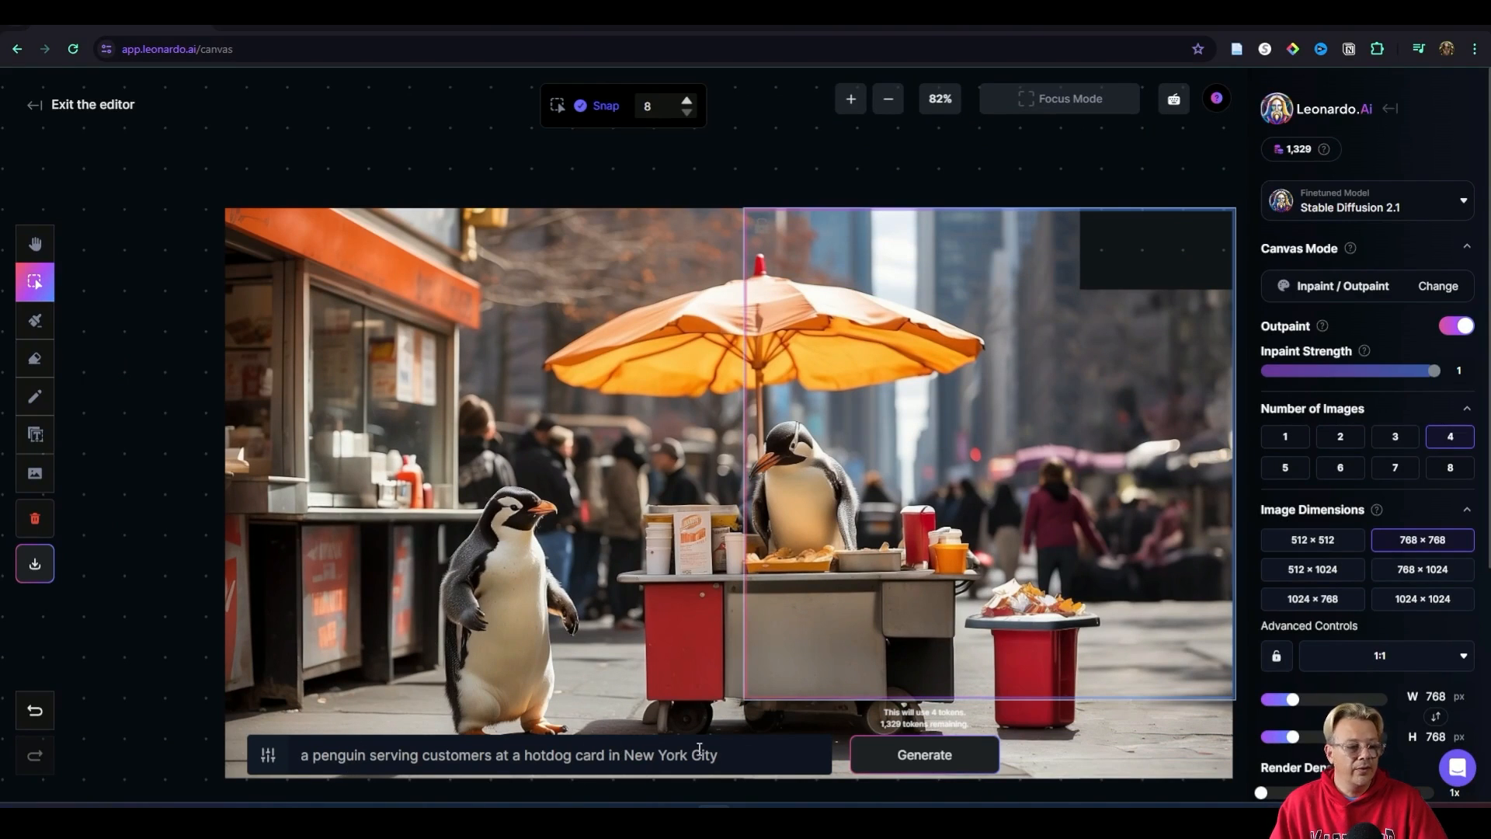
click(929, 755)
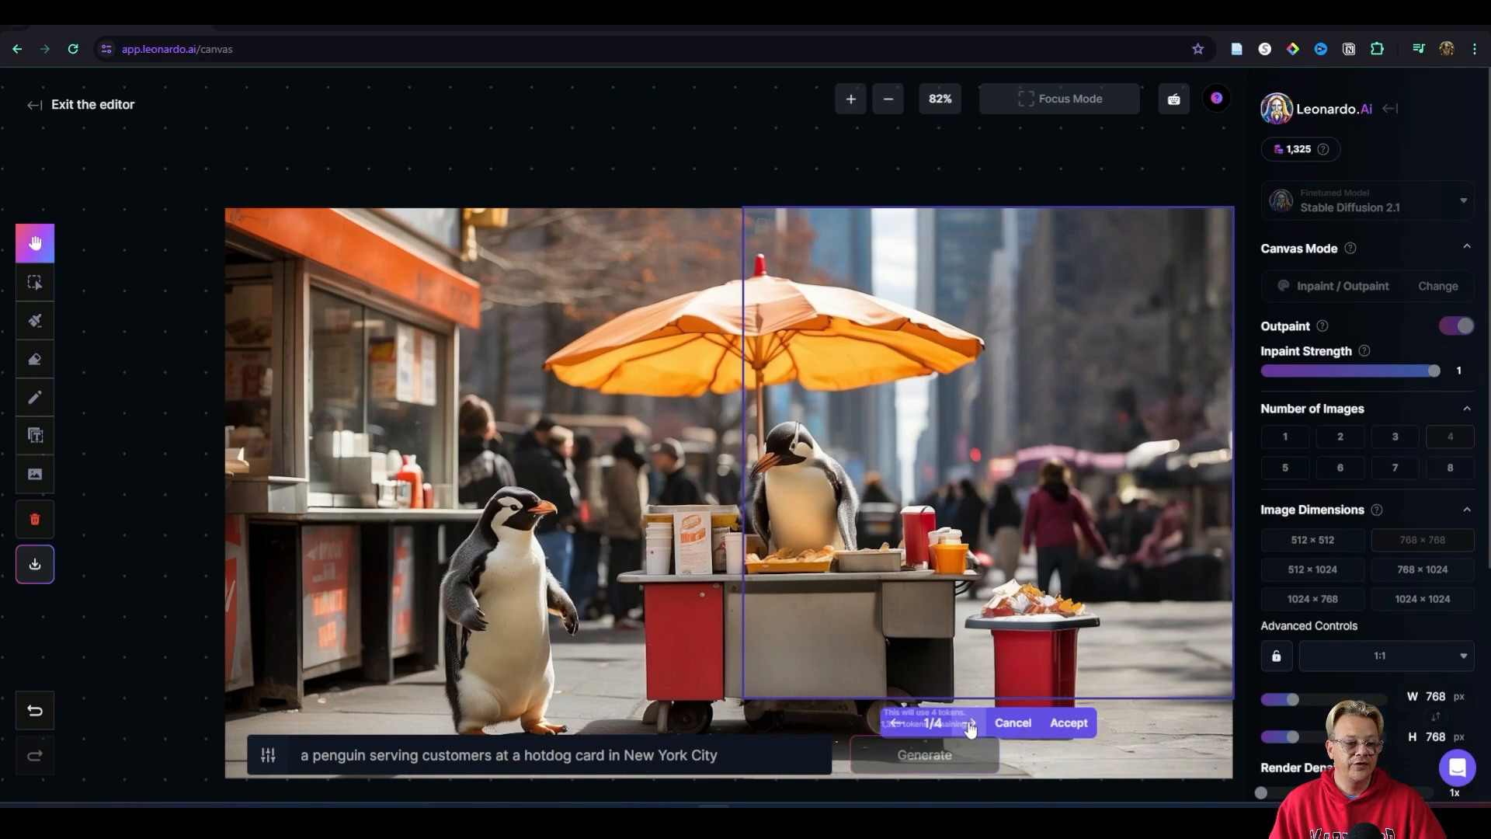
click(970, 726)
click(970, 726)
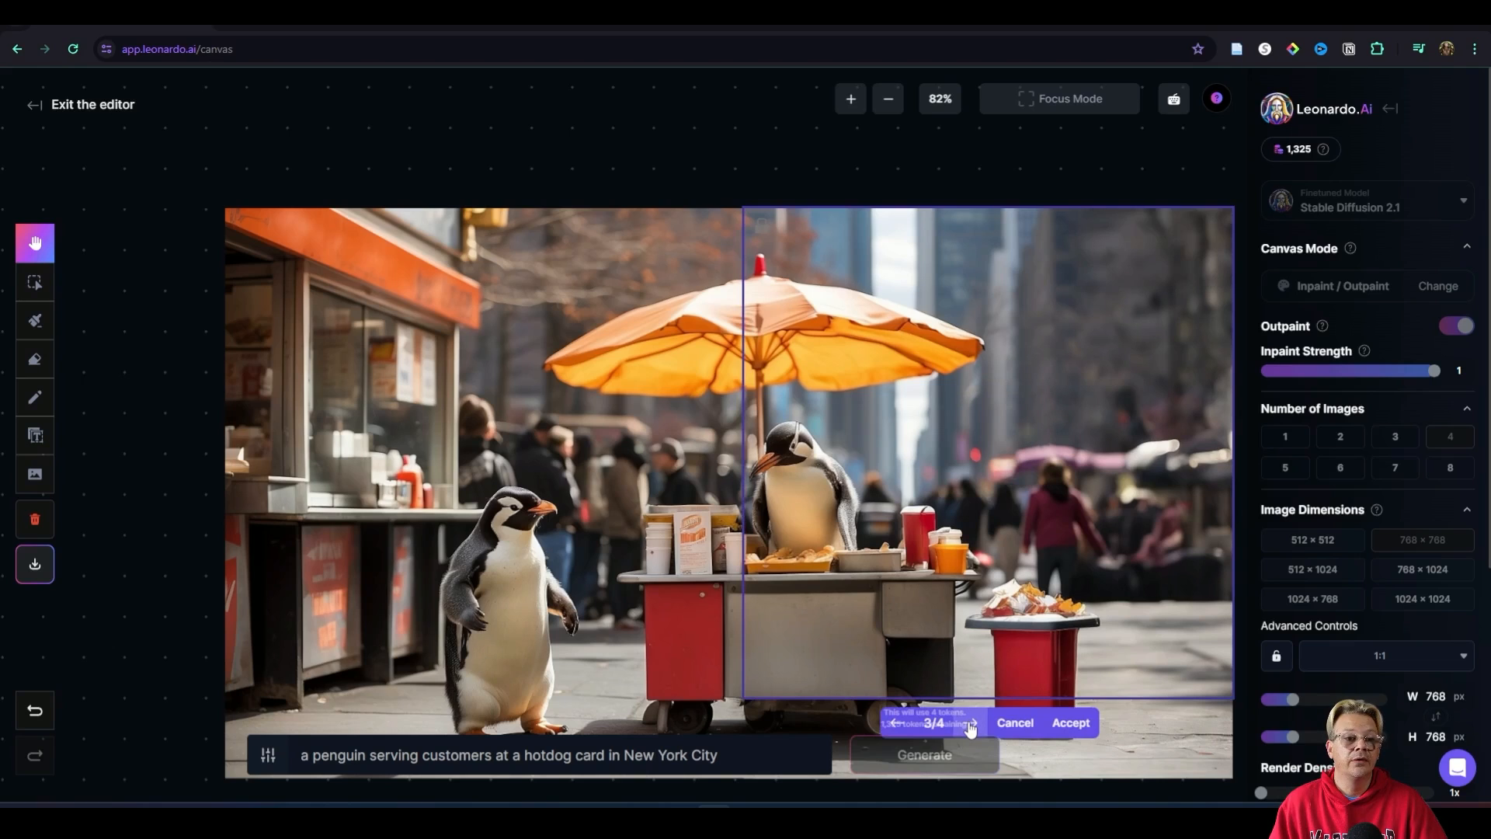
double_click(900, 725)
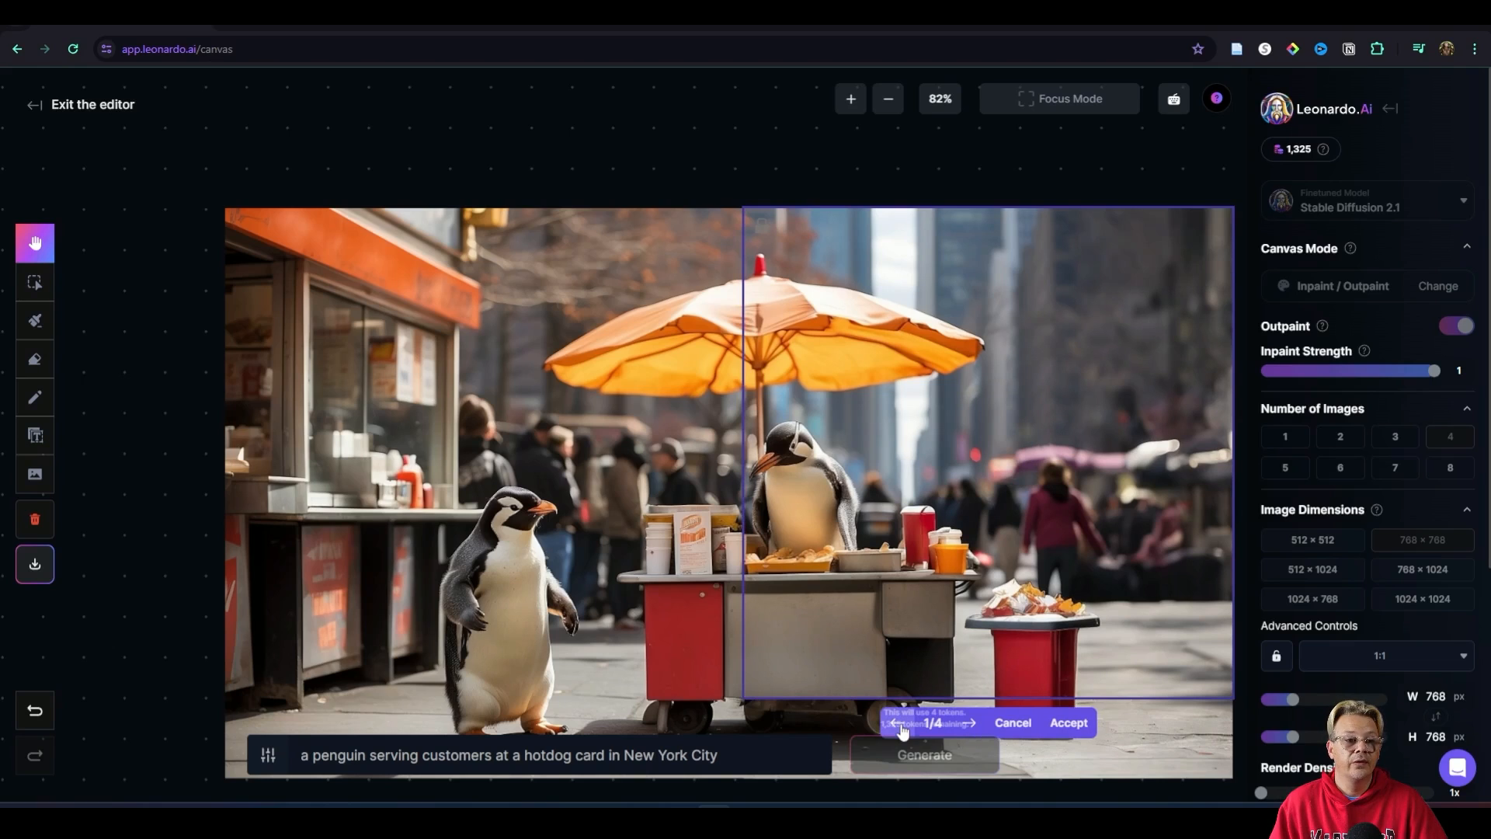
click(970, 725)
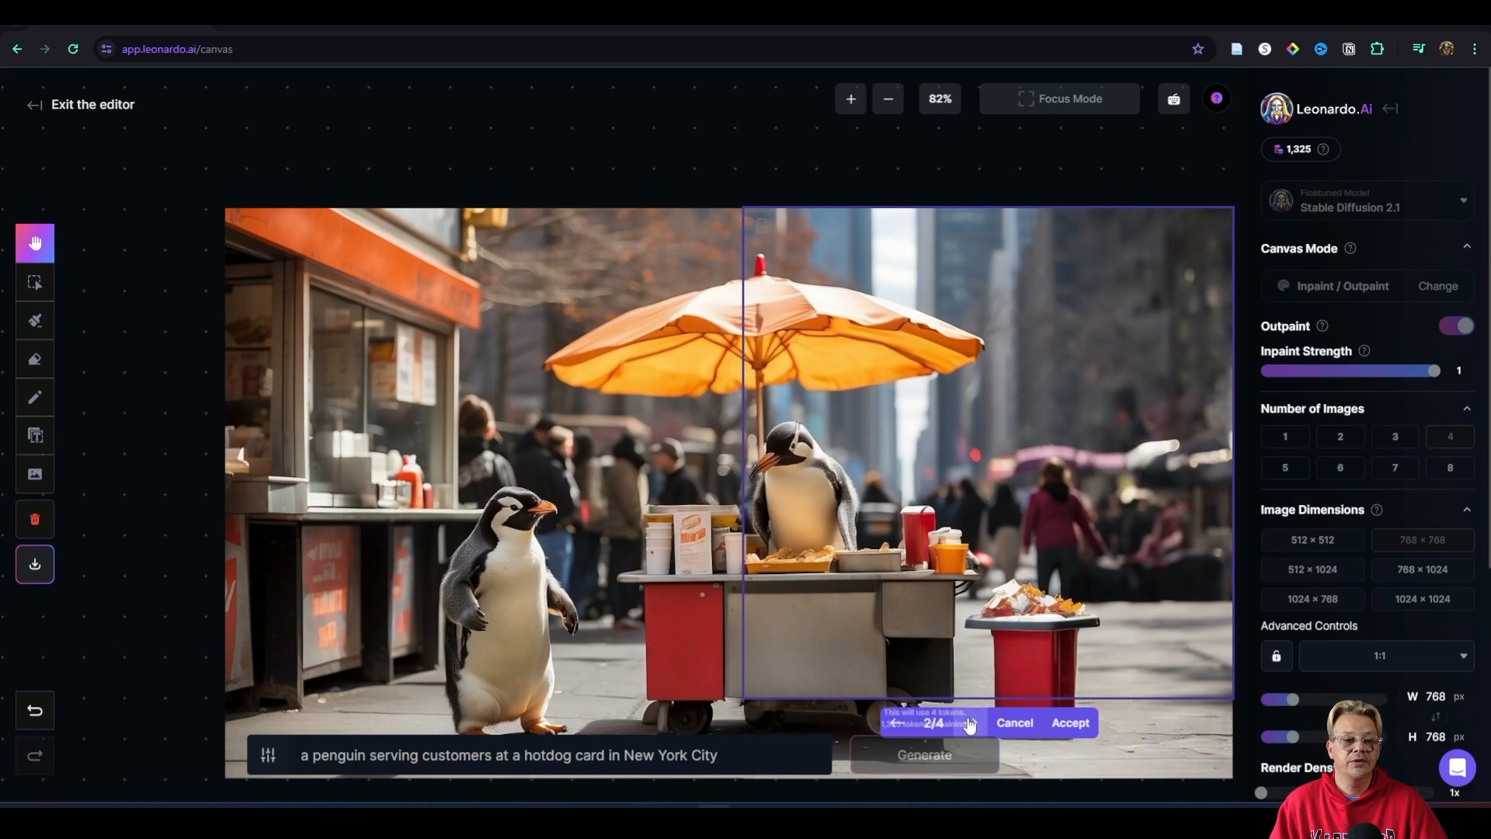
click(970, 724)
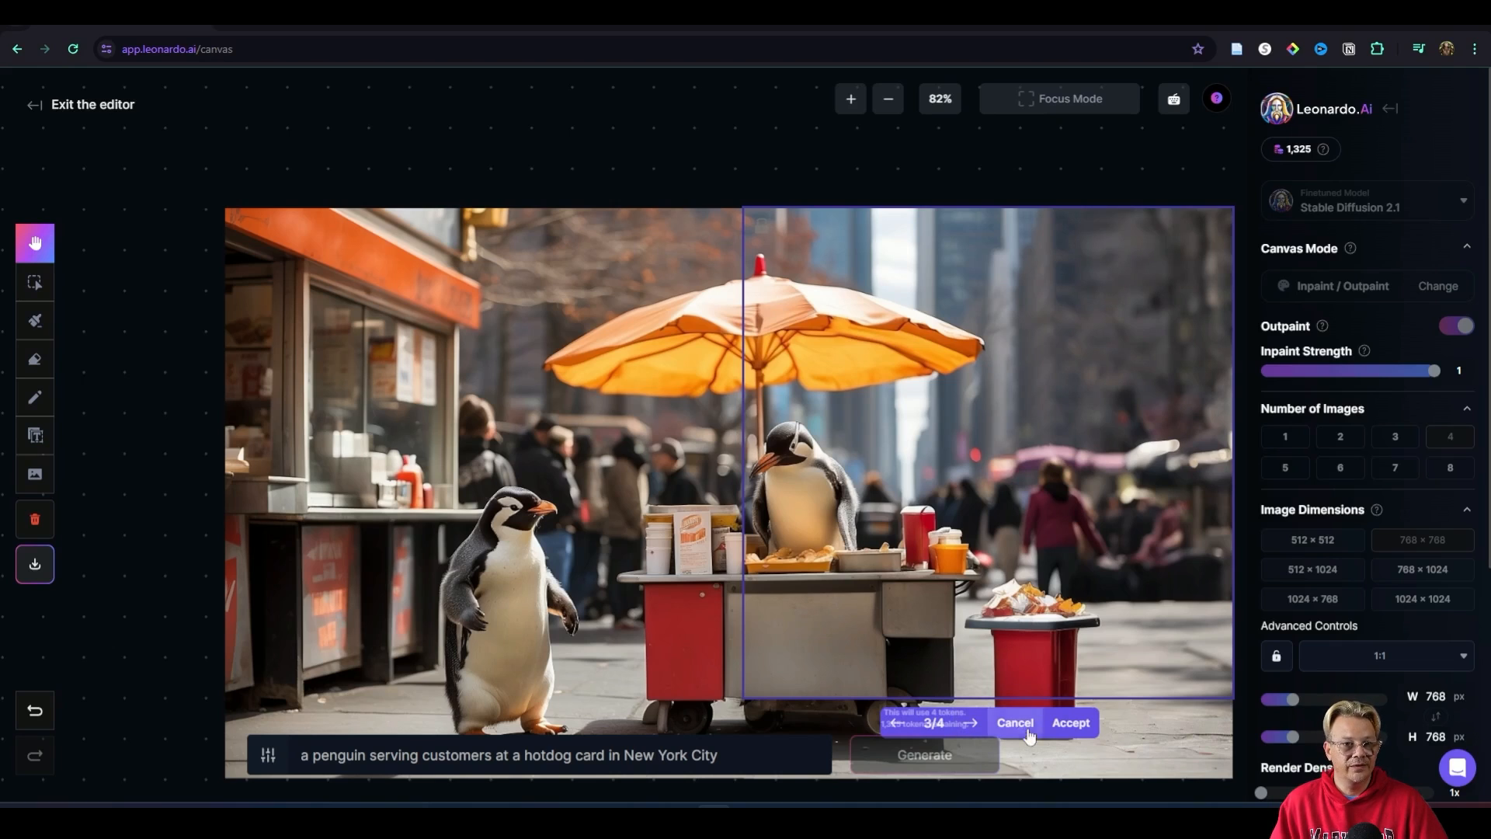
click(1068, 722)
click(1119, 731)
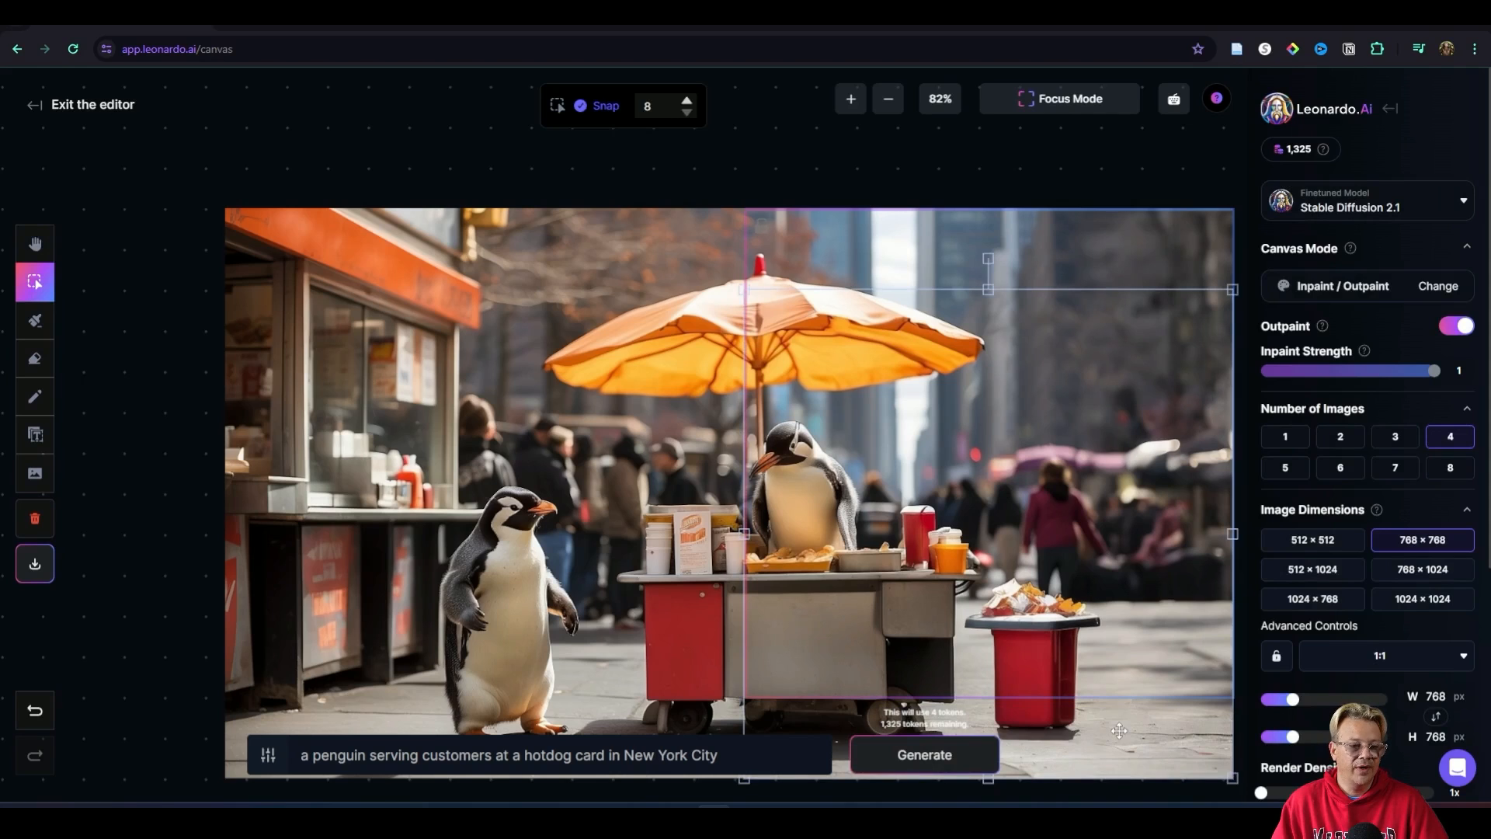
click(868, 167)
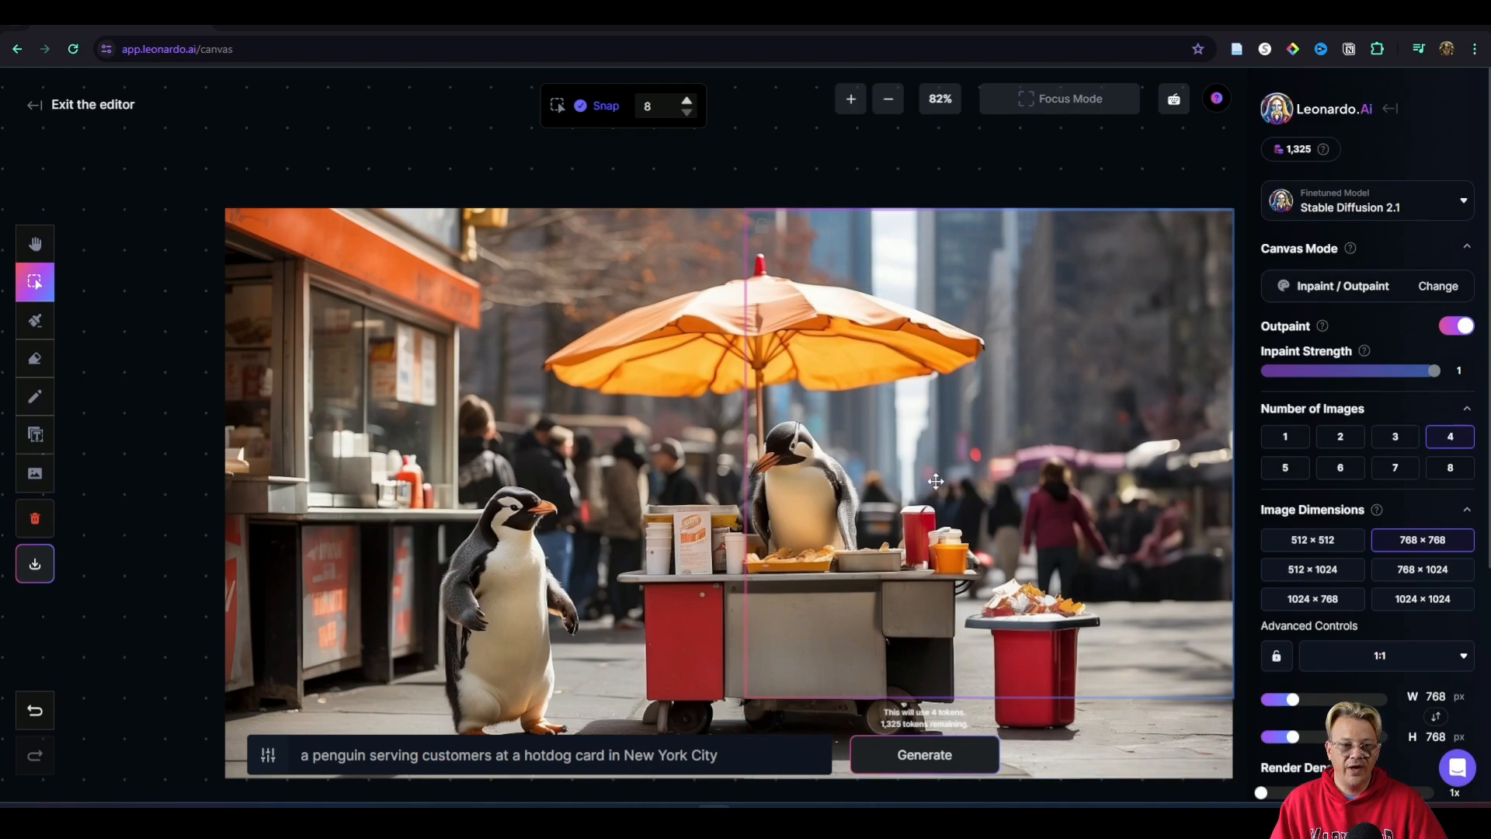
scroll(937, 480, down, 1)
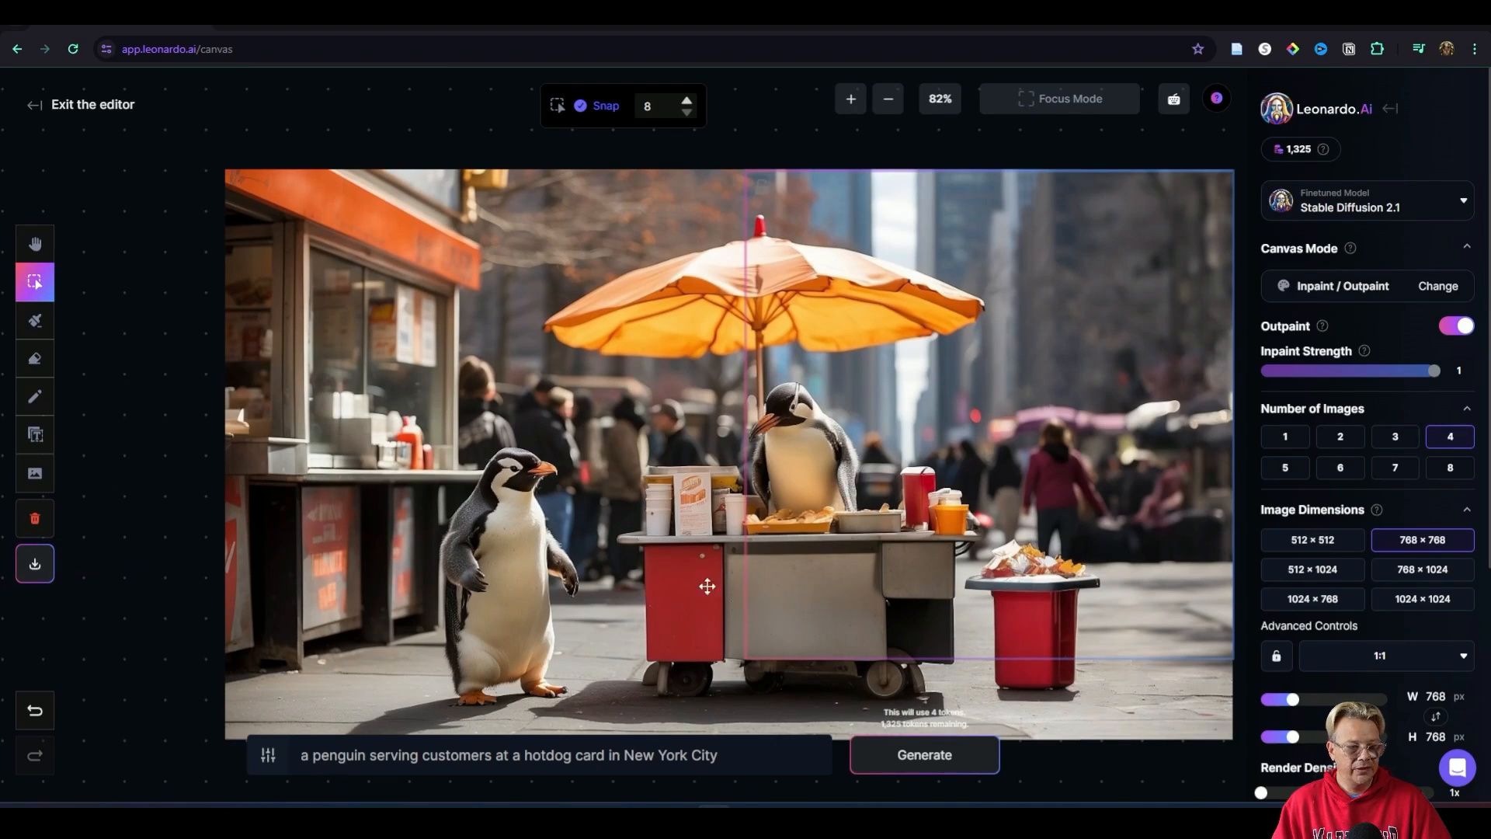
scroll(376, 596, up, 1)
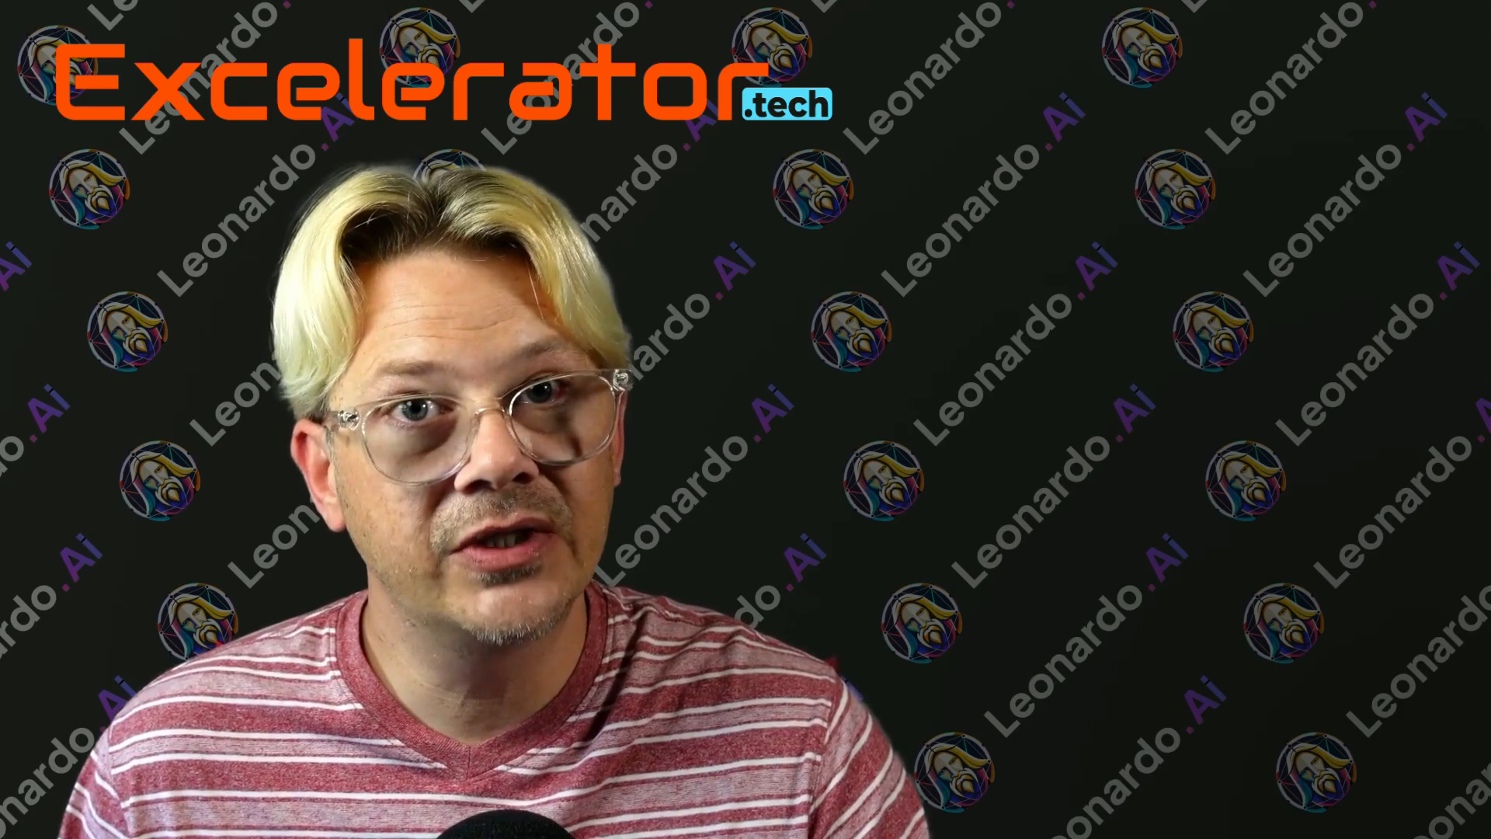